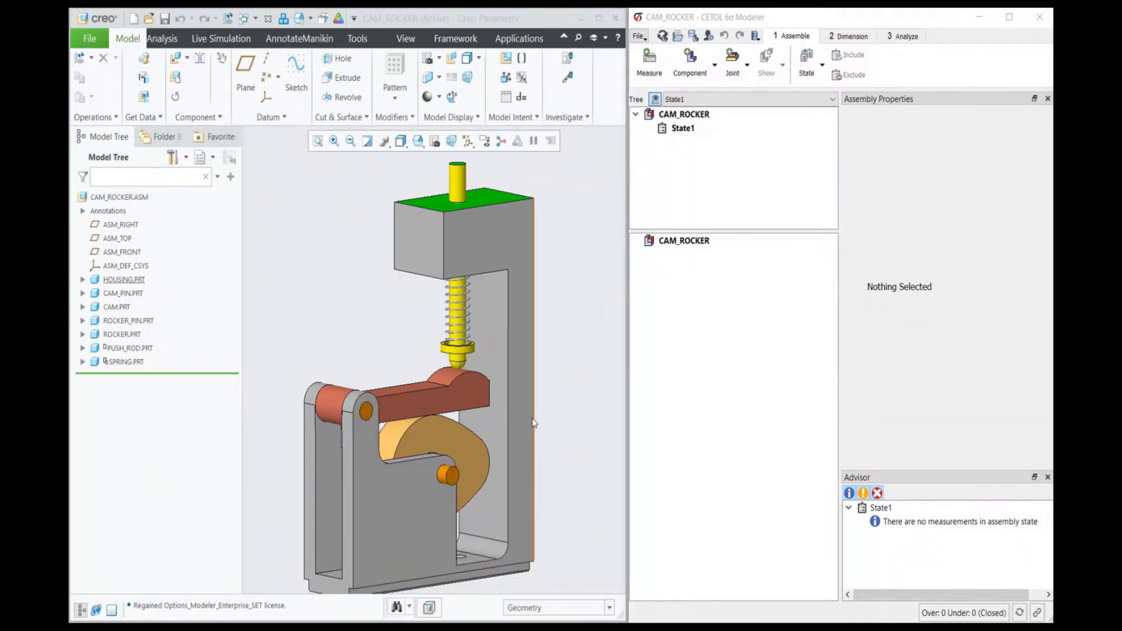
- Add the housing, cam pin and cam from the CAD model as components of the tolerance model
middle_drag(347, 283, 340, 292)
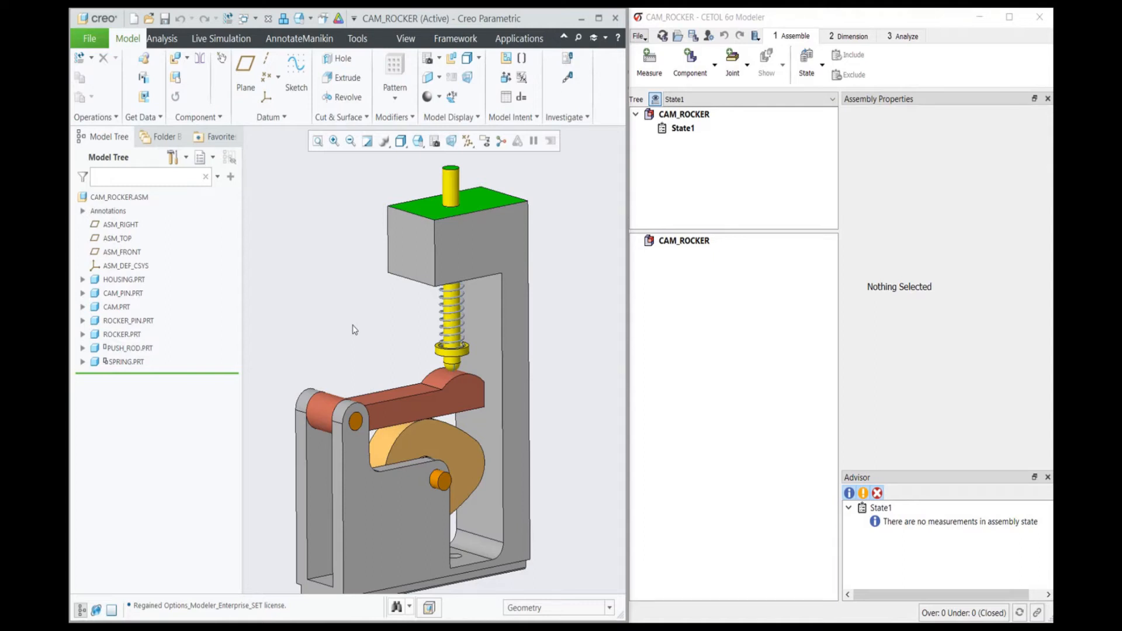
click(685, 70)
click(492, 234)
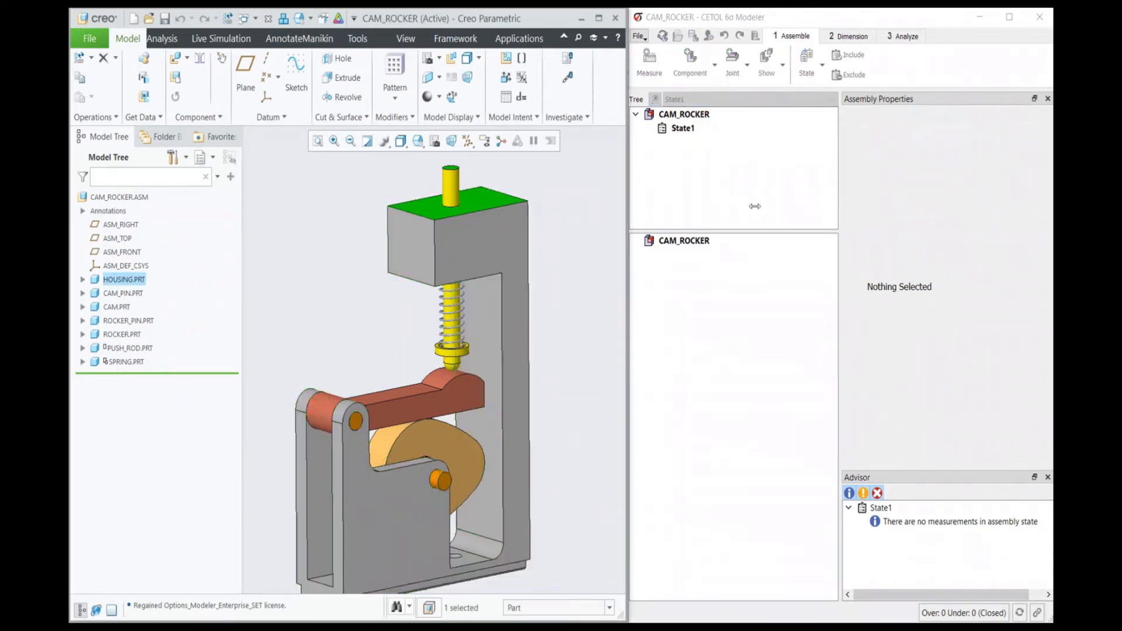
click(690, 64)
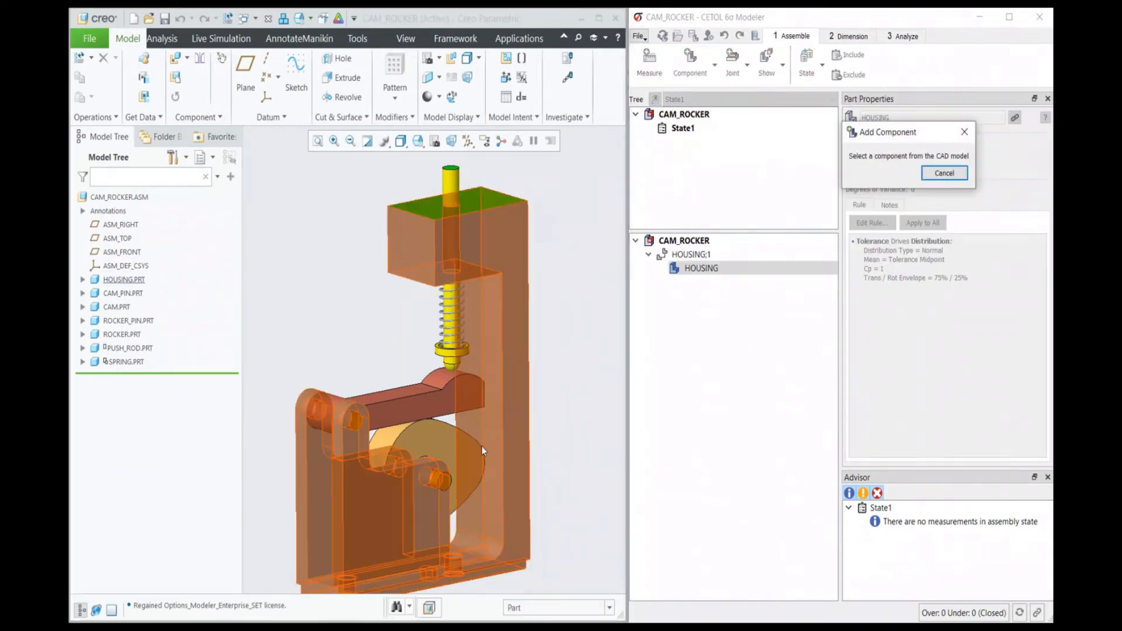
click(440, 482)
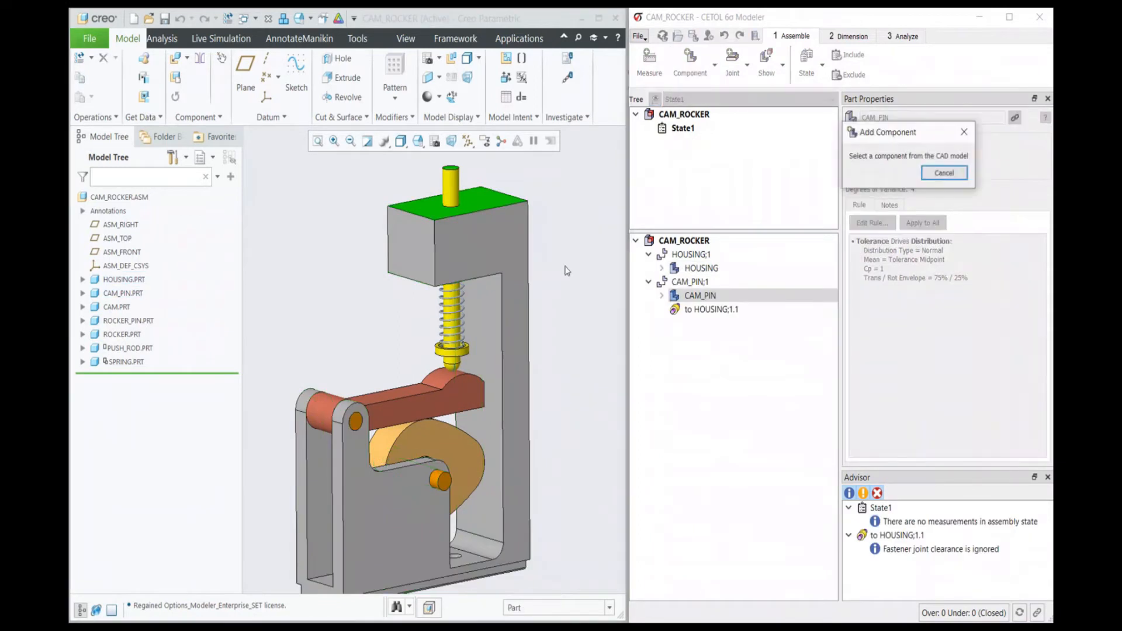
click(440, 430)
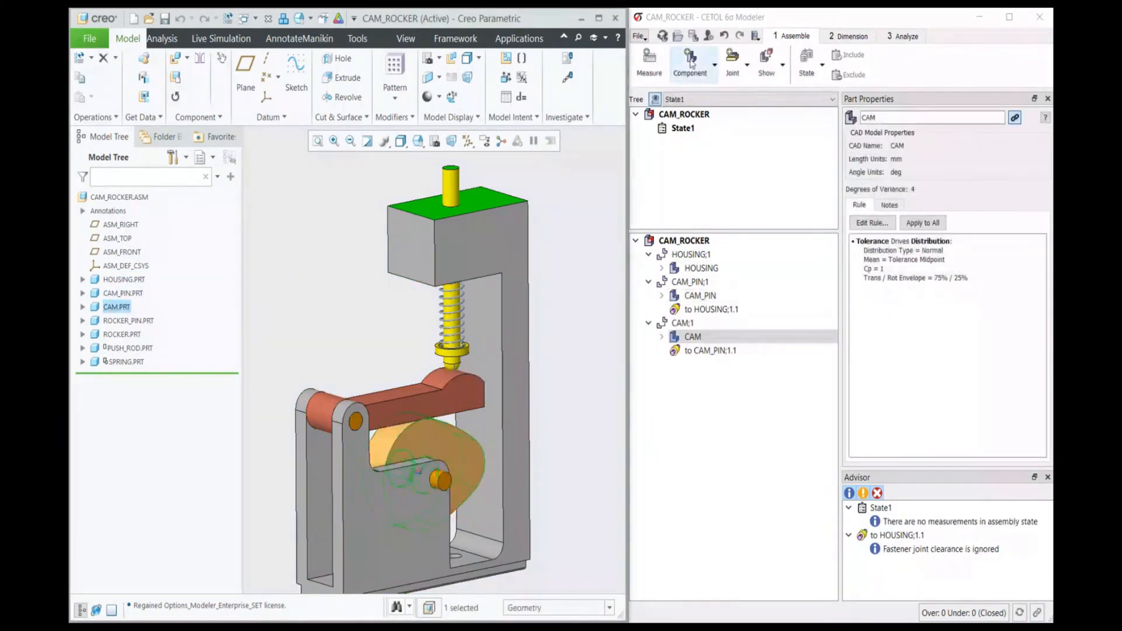
- Add the rocker pin, rocker and push rod from the CAD model as components of the tolerance model
click(690, 64)
click(356, 422)
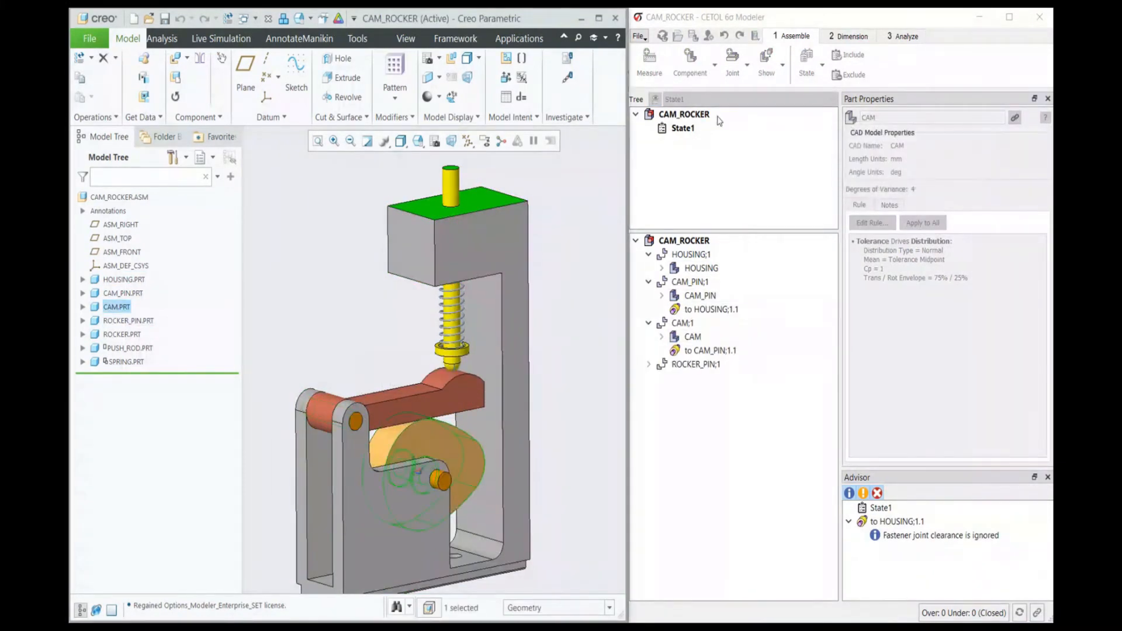
click(417, 399)
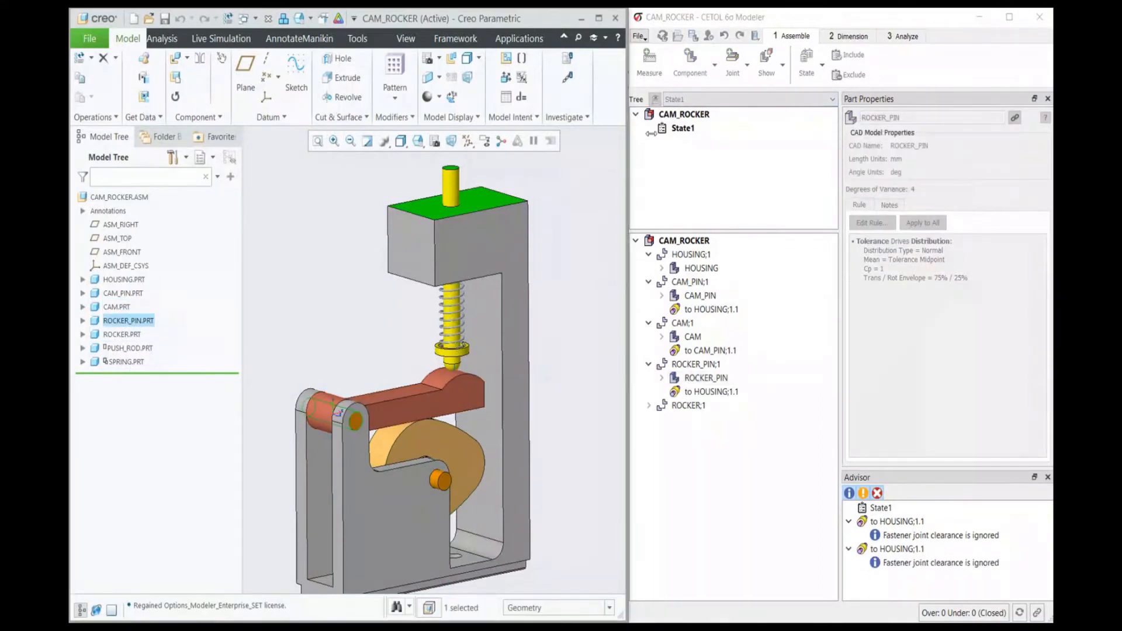
click(691, 72)
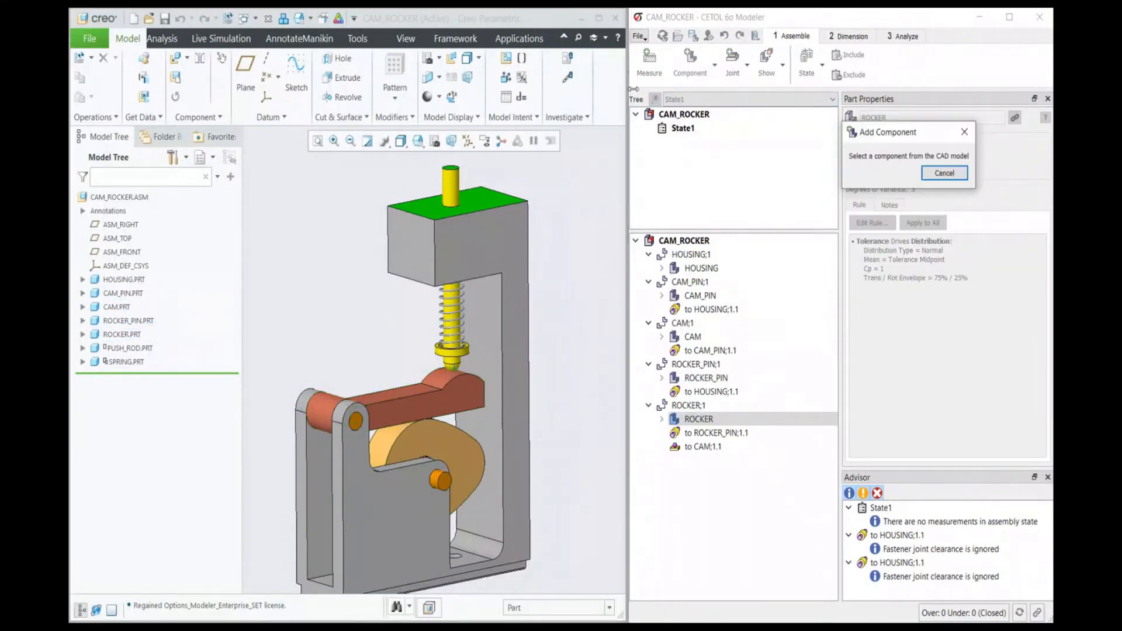
click(450, 179)
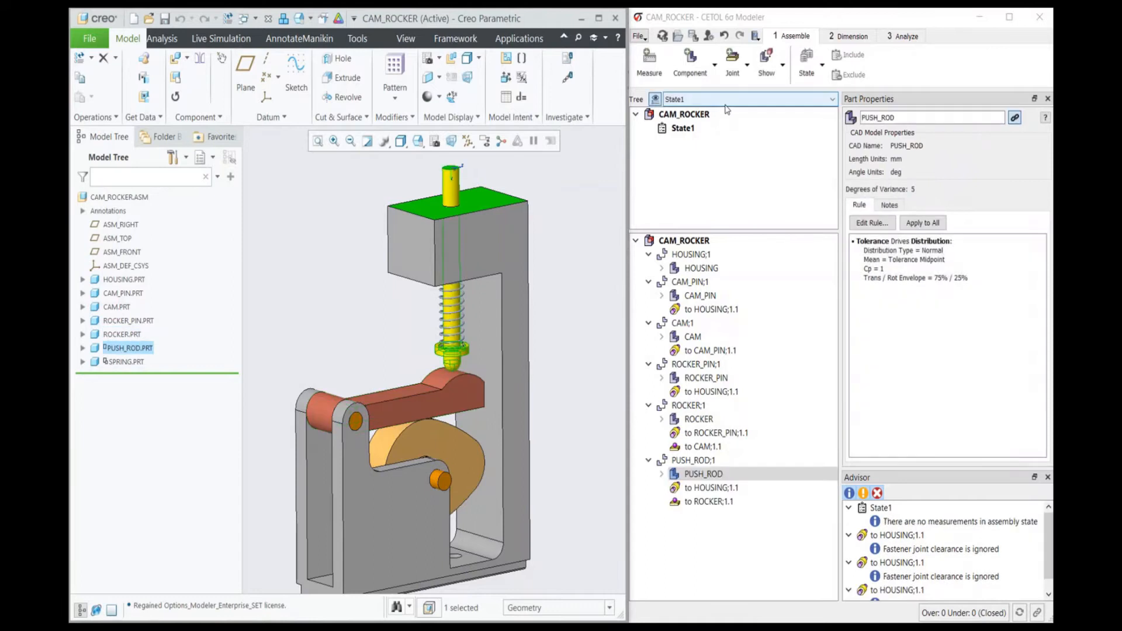
- Review each added part in turn, from HOUSING through PUSH_ROD, checking its properties and location in the CAD model
scroll(373, 260, down, 2)
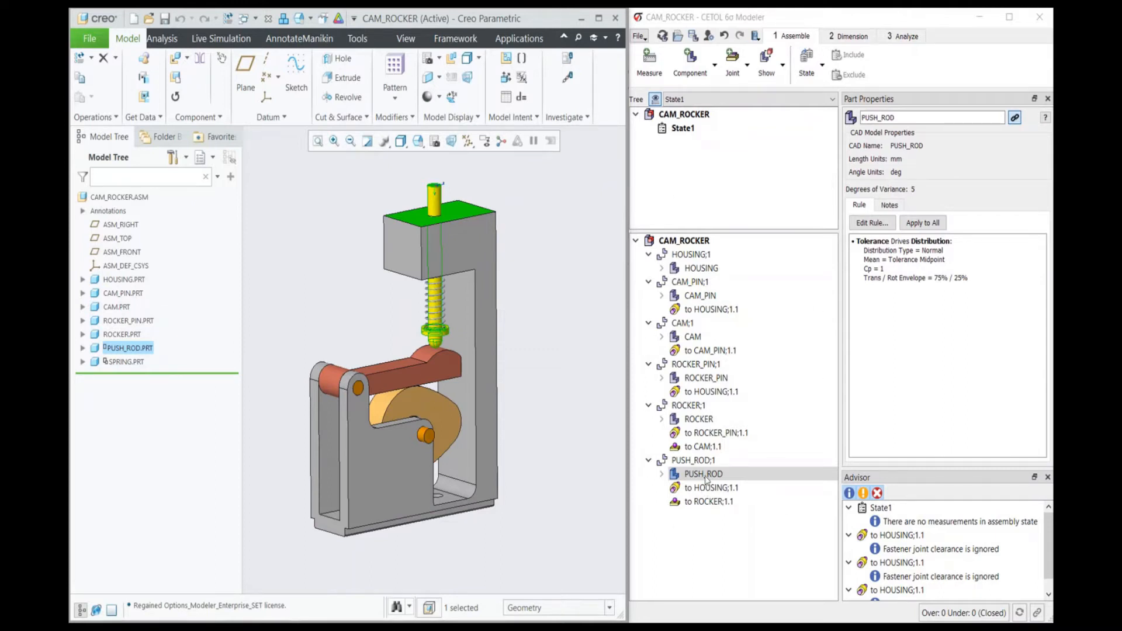
click(699, 269)
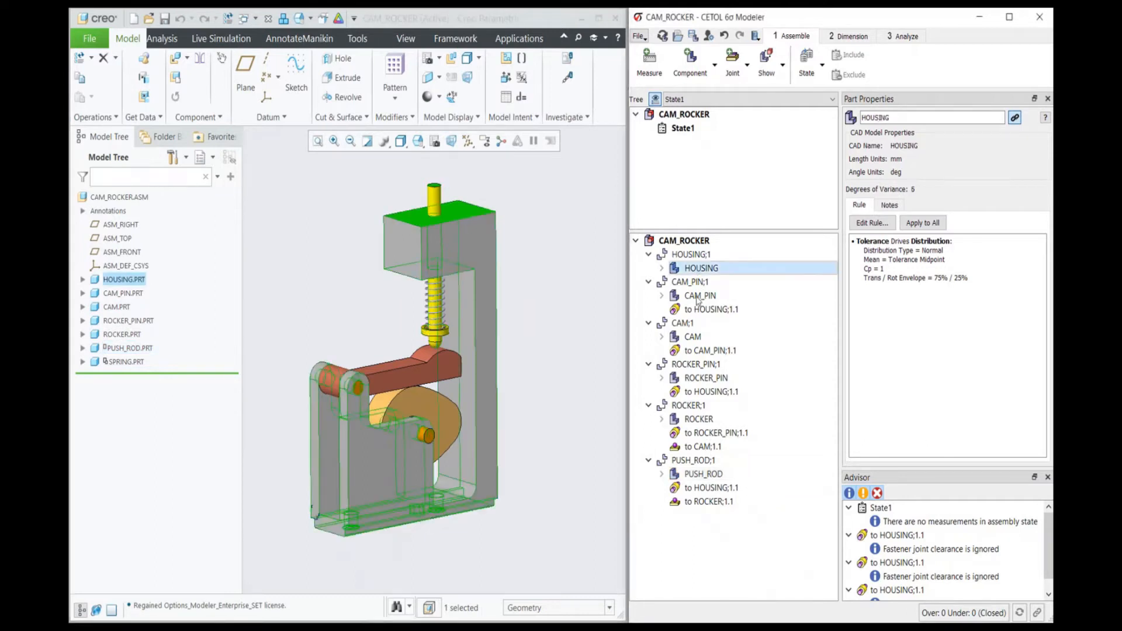
click(697, 296)
click(695, 339)
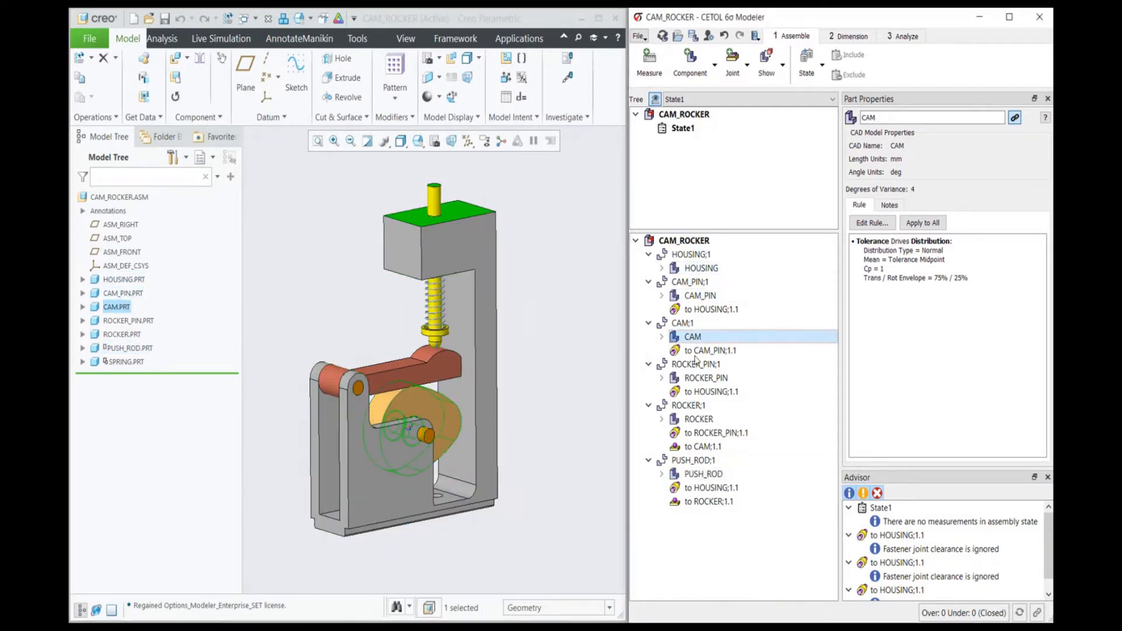
click(701, 379)
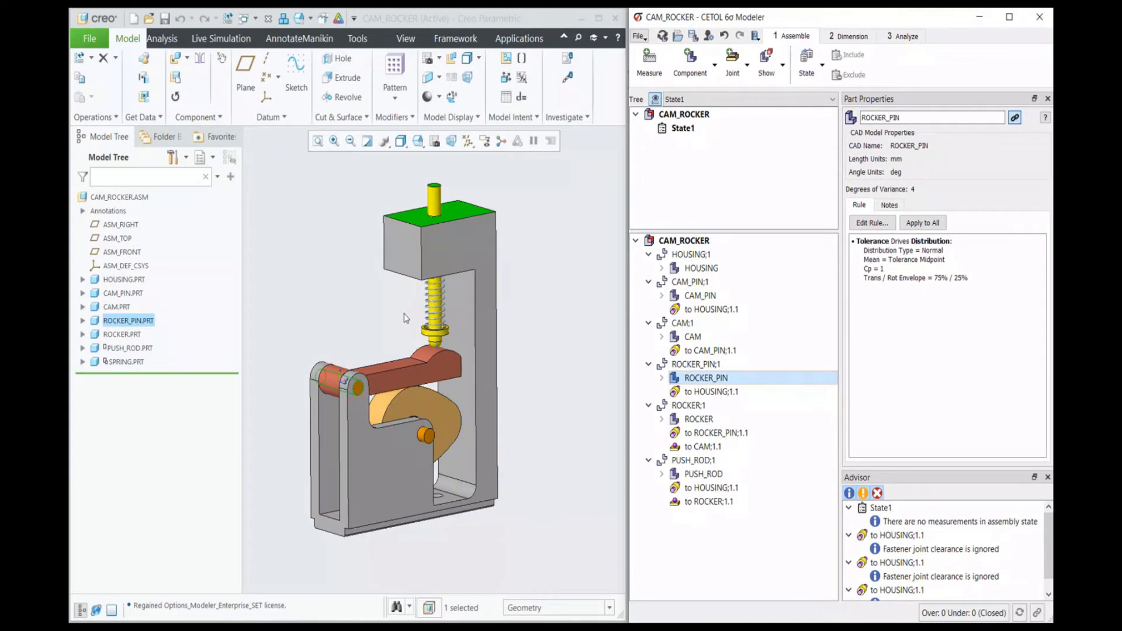
scroll(387, 303, up, 1)
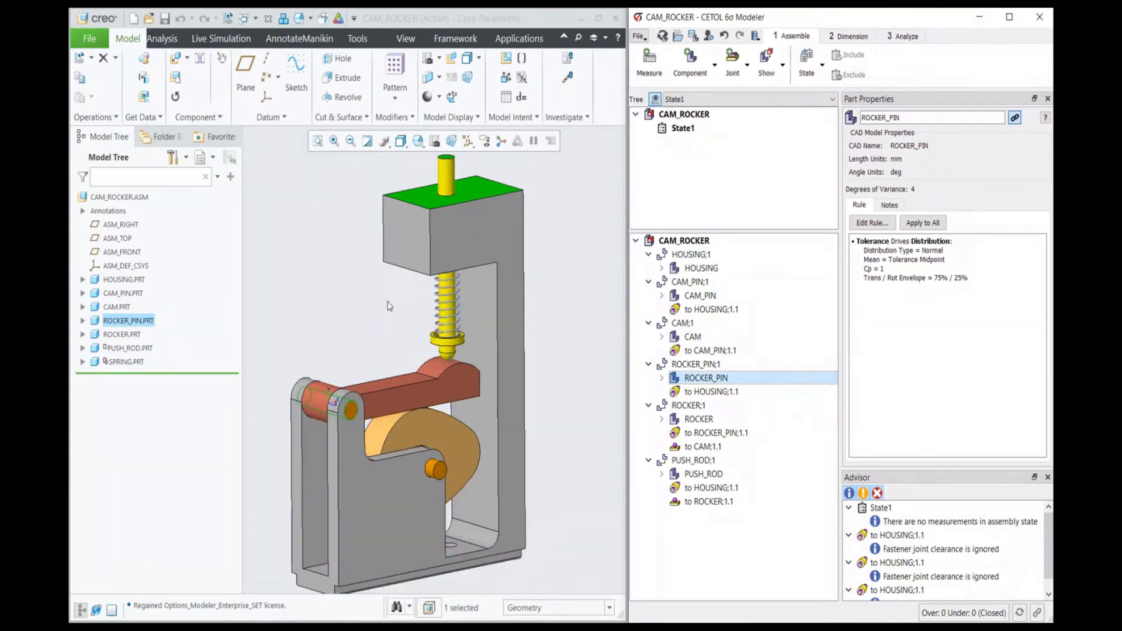
click(706, 419)
click(692, 475)
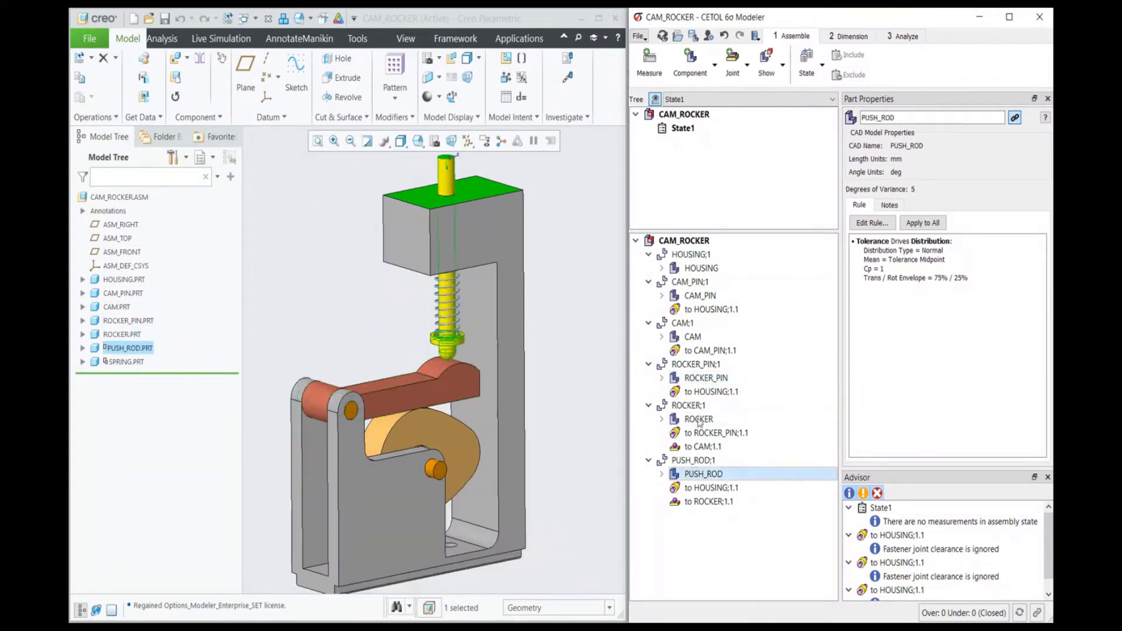
- Examine the joint between the cam pin and the housing, including its references and its location on the model
click(707, 309)
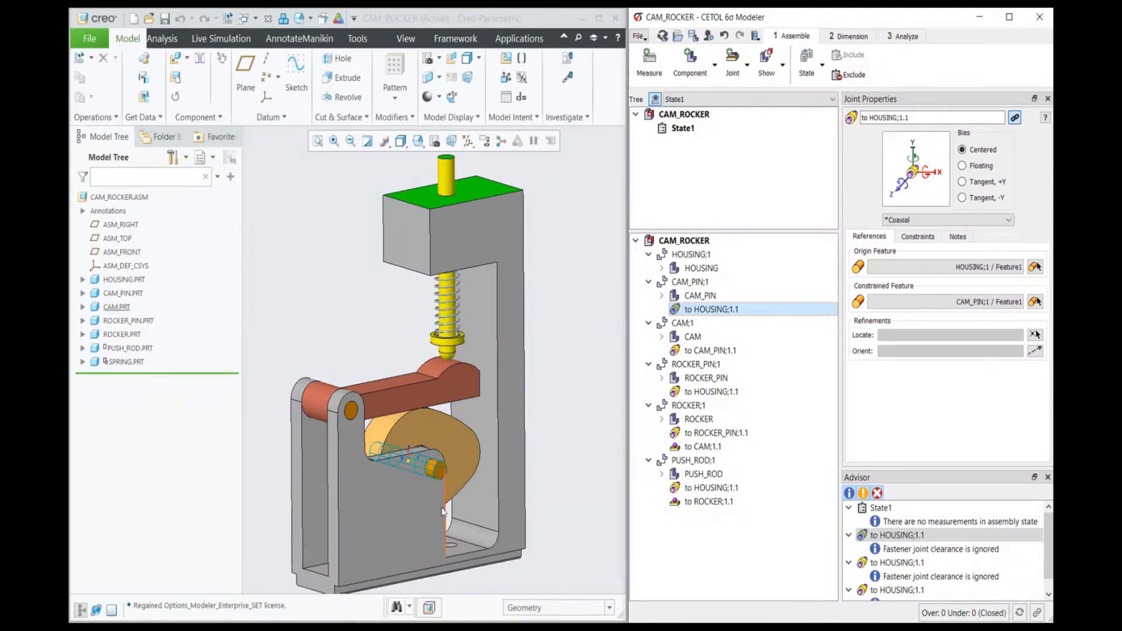
scroll(422, 483, up, 3)
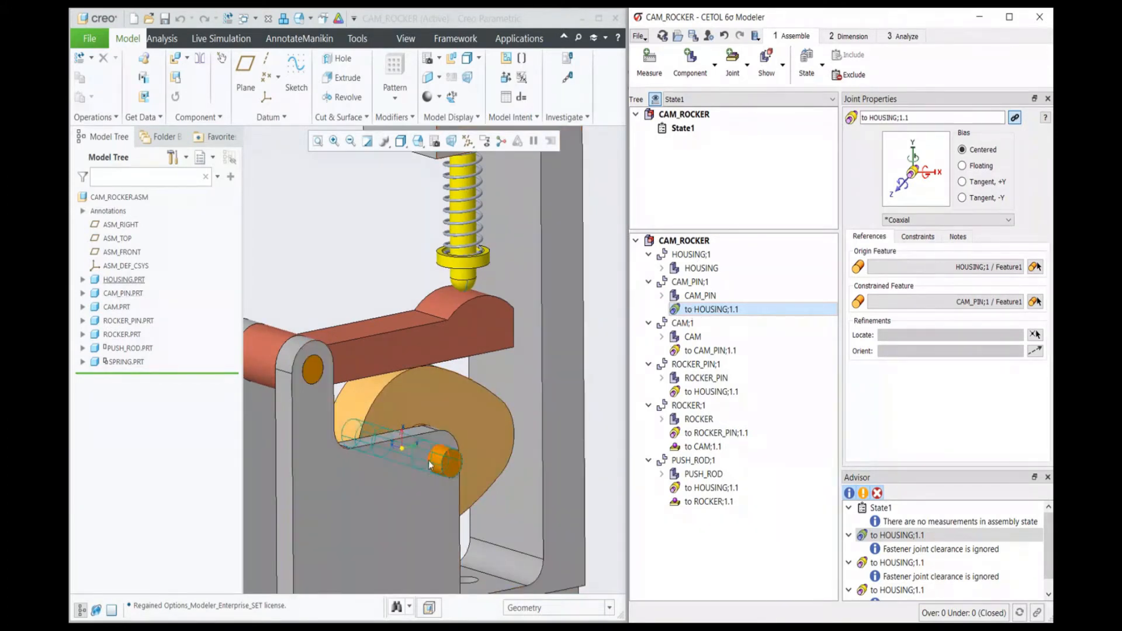
scroll(426, 454, down, 2)
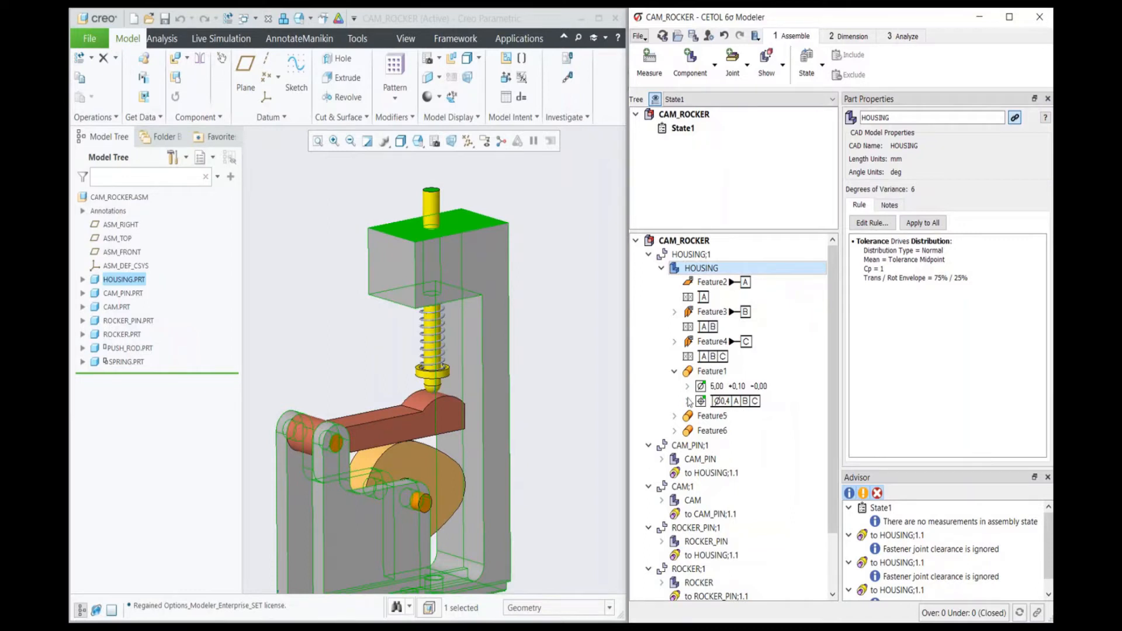
- Inspect the position tolerance on the housing's Feature1, the cam pin hole, with its datum references and variables
click(729, 403)
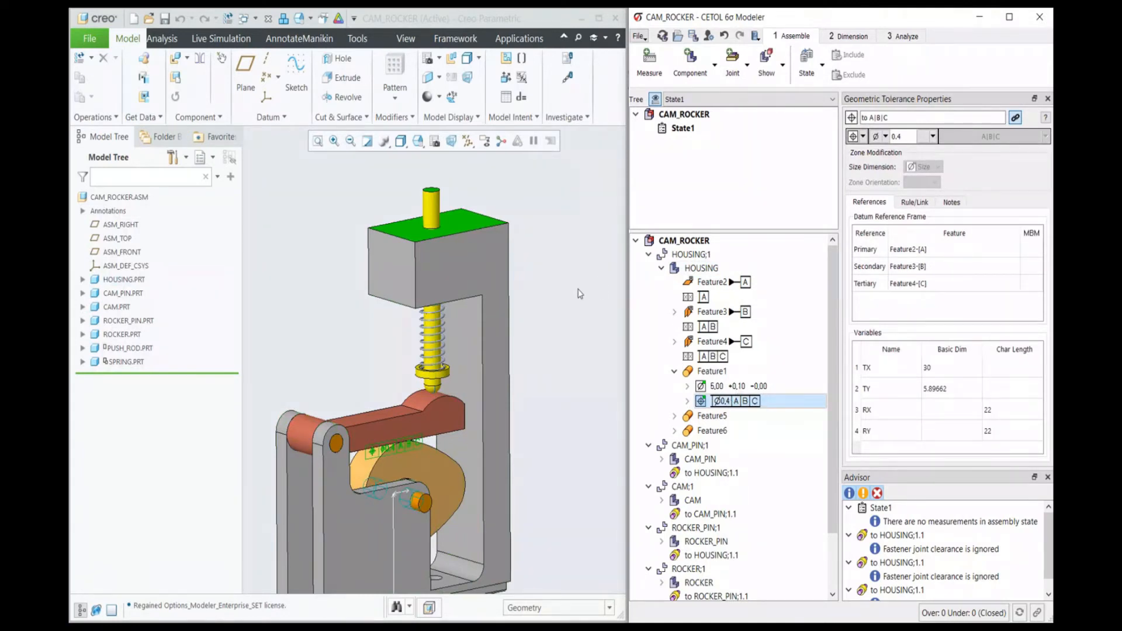
scroll(580, 297, down, 1)
scroll(429, 448, up, 3)
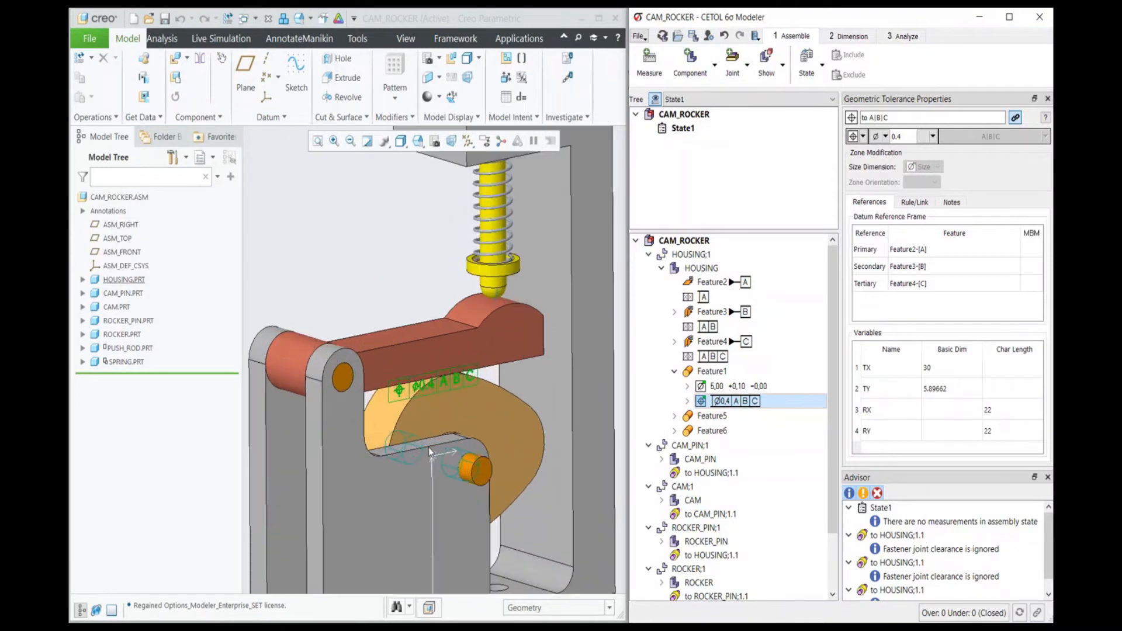
scroll(429, 447, up, 3)
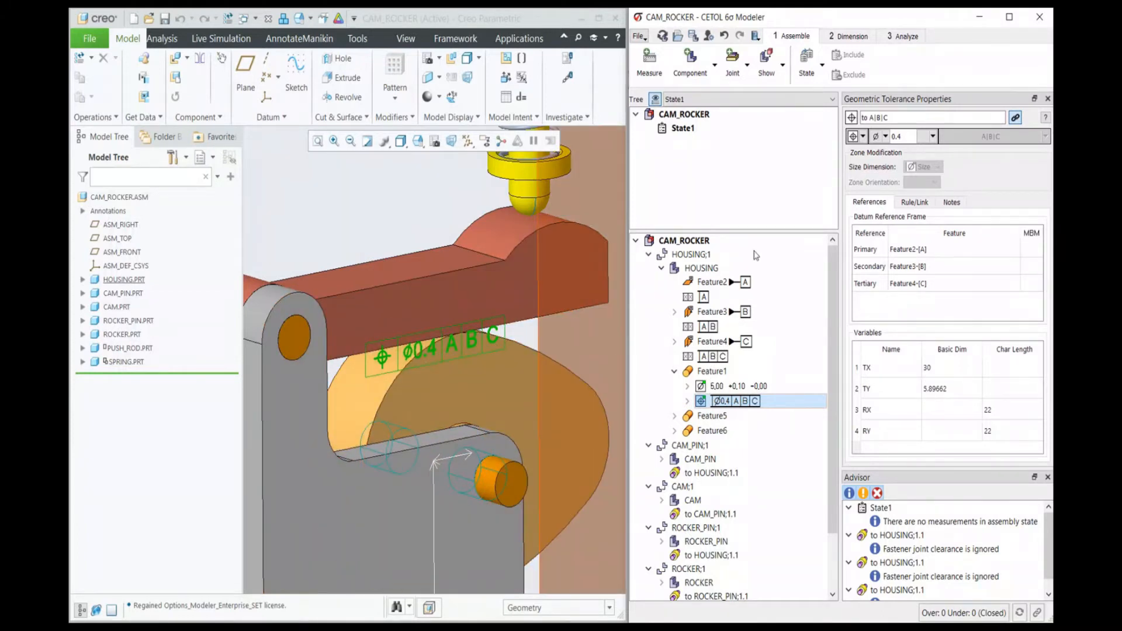
- Examine the housing's datum features A, B and C and the geometry they reference on the model
click(712, 282)
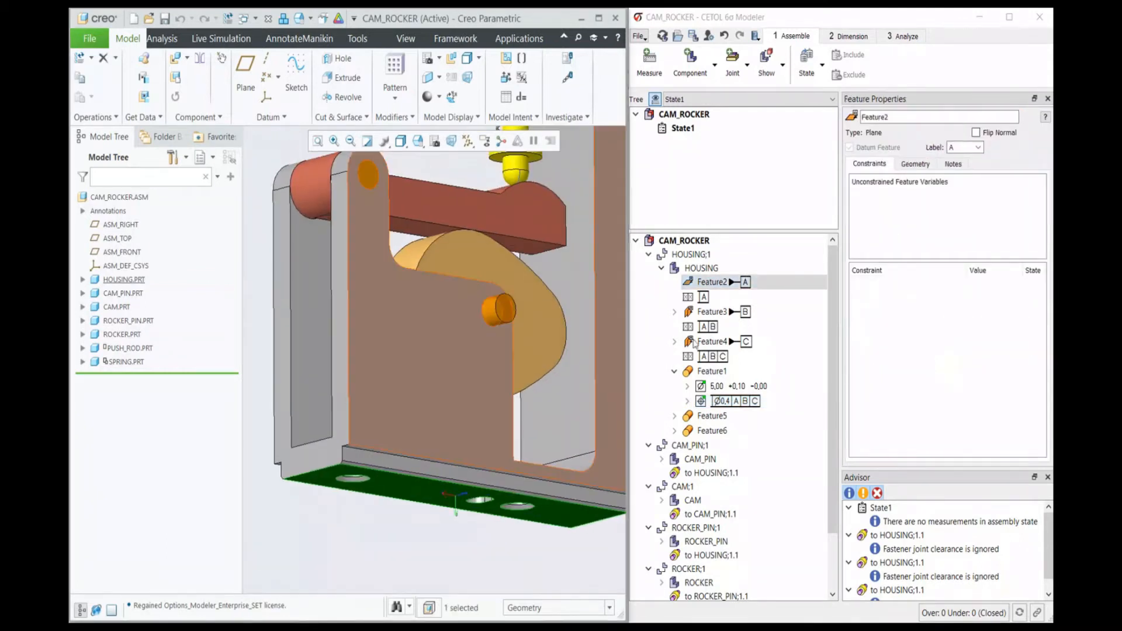
click(712, 312)
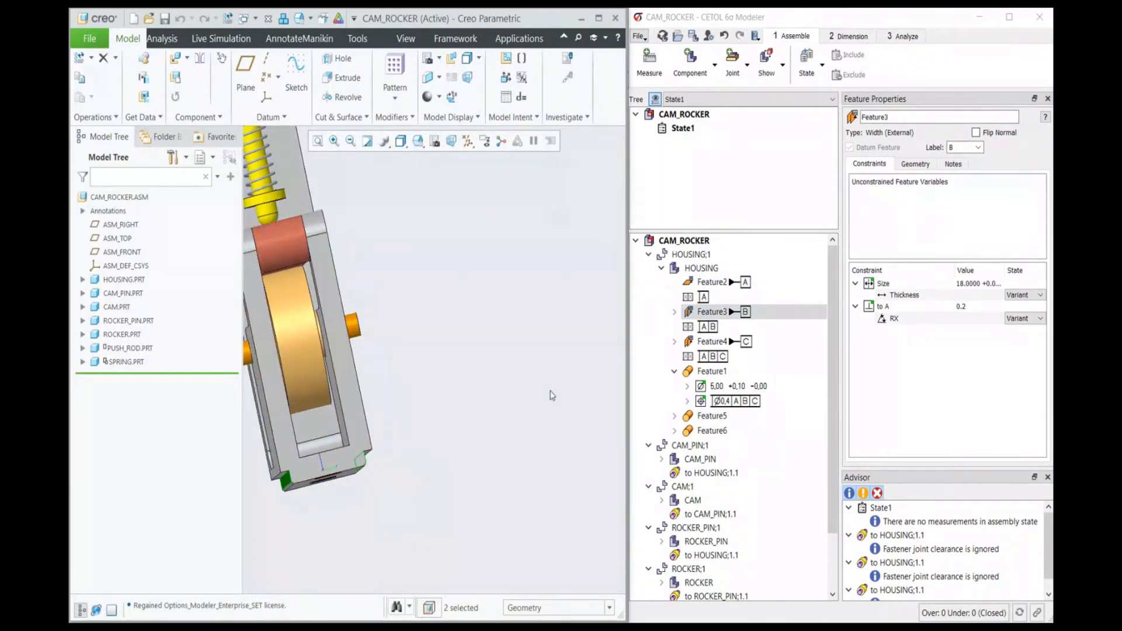
click(702, 343)
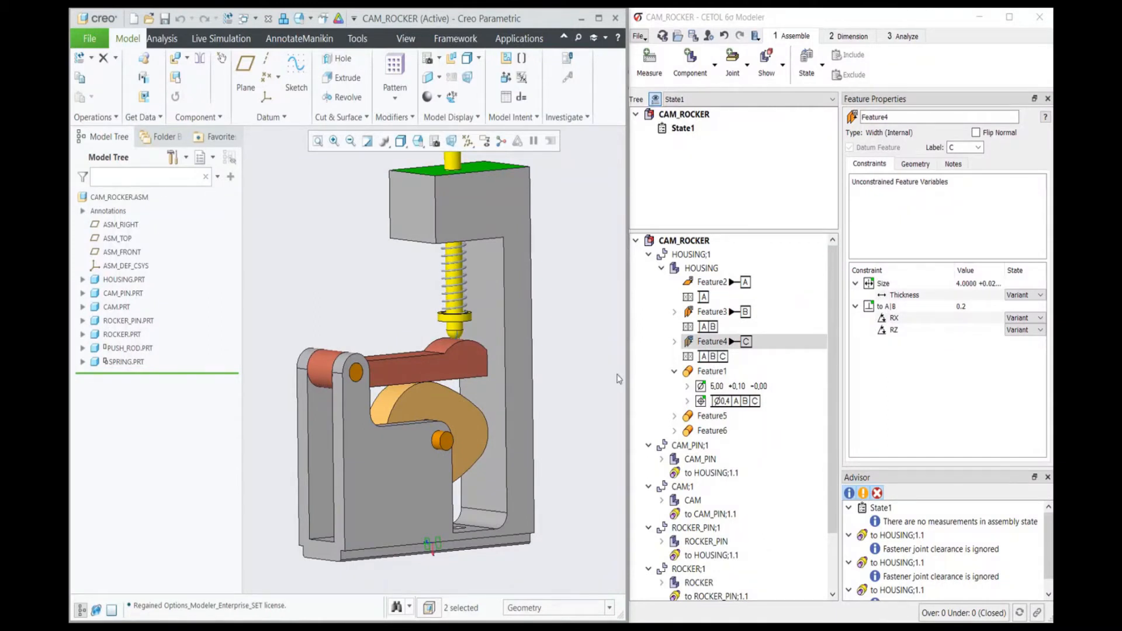
- Change the position tolerance on the housing's Feature1 to 0.2 and restore it to 0.4
click(725, 403)
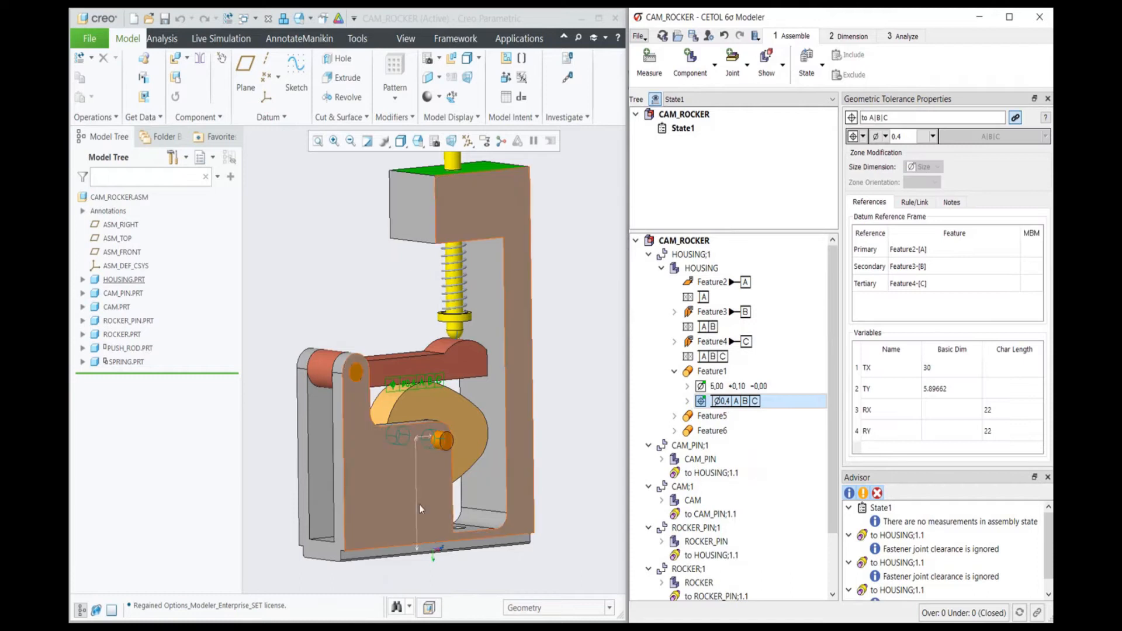
scroll(412, 373, down, 5)
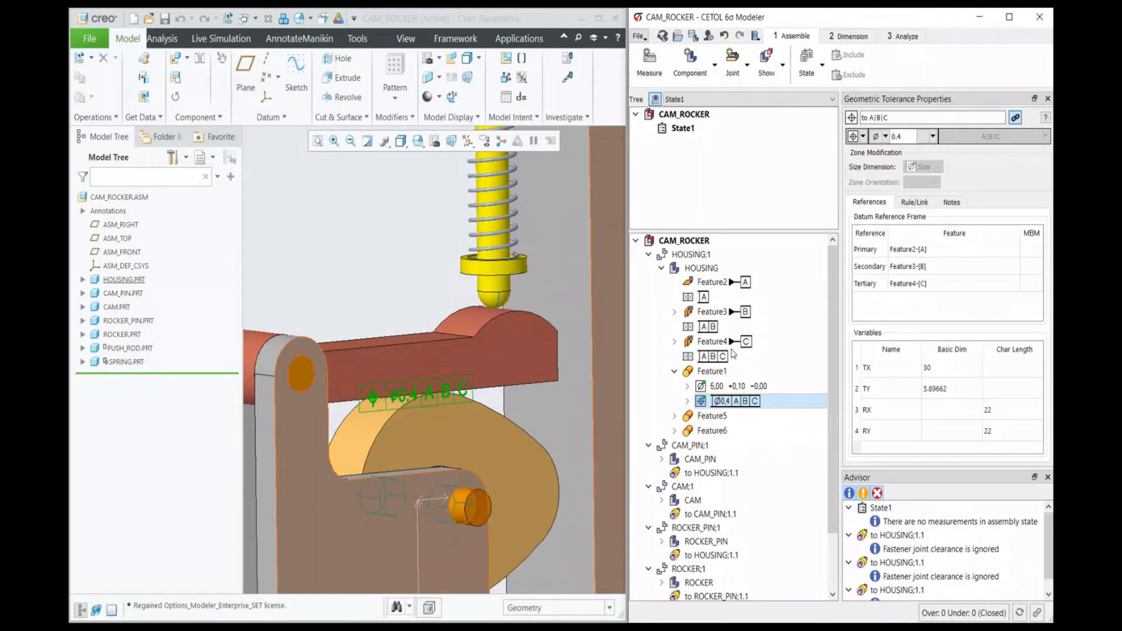
double_click(899, 136)
text(2)
key(Return)
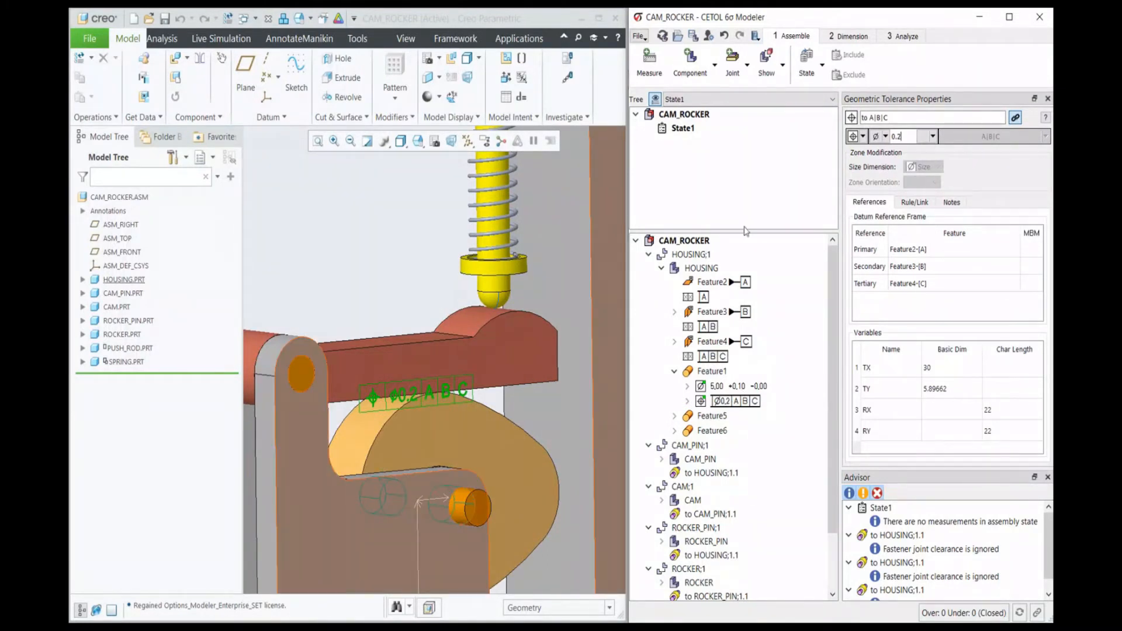
click(733, 402)
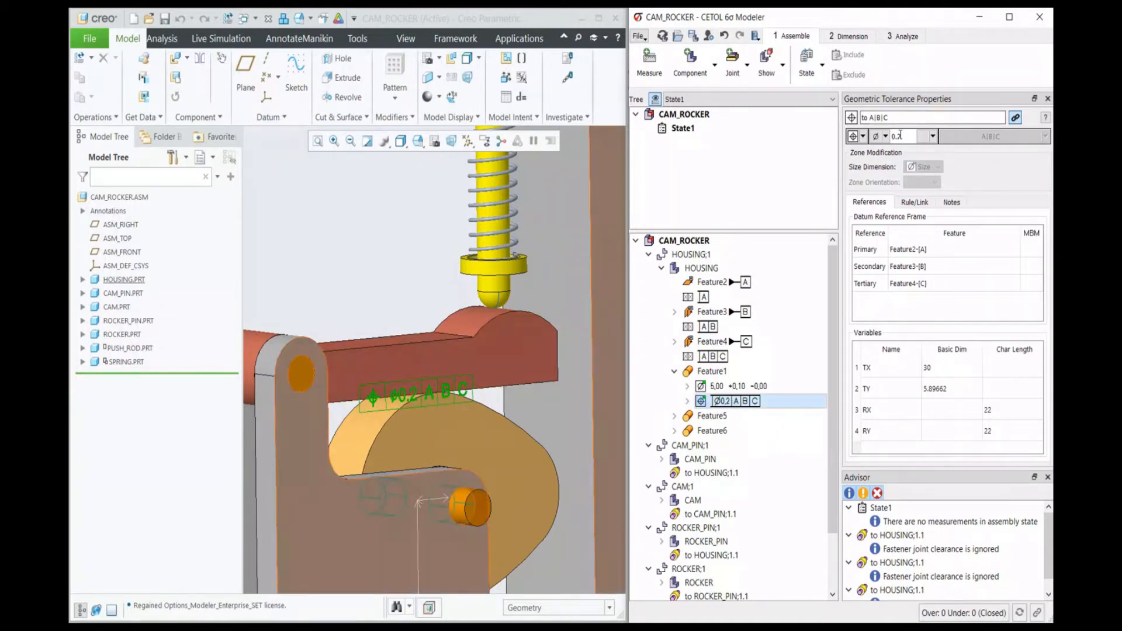
double_click(906, 136)
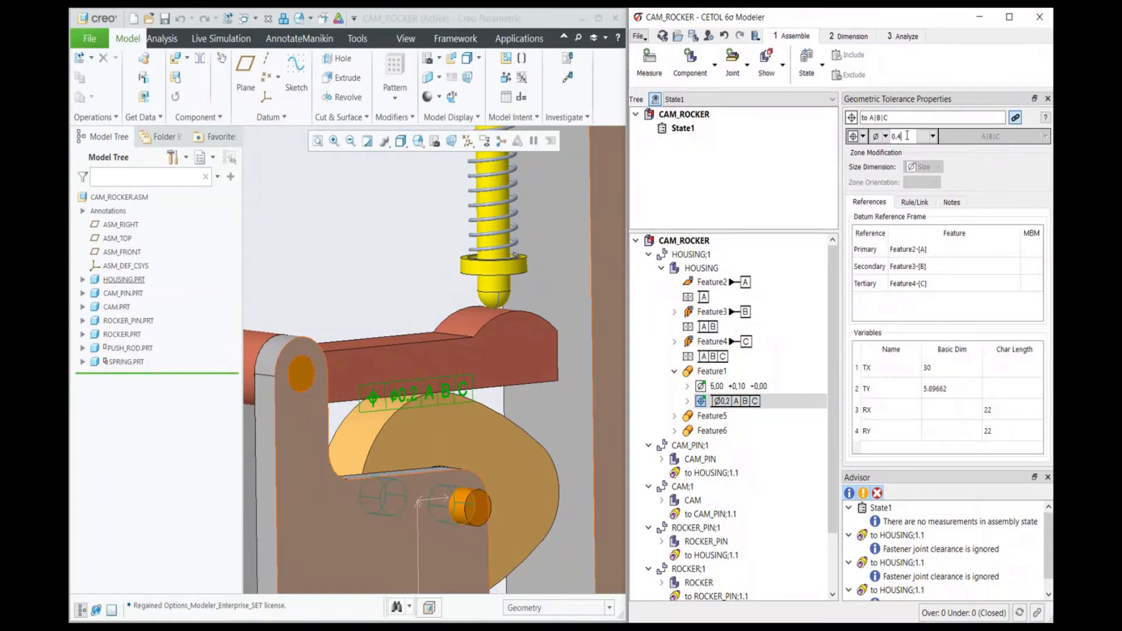
key(Return)
scroll(492, 283, up, 2)
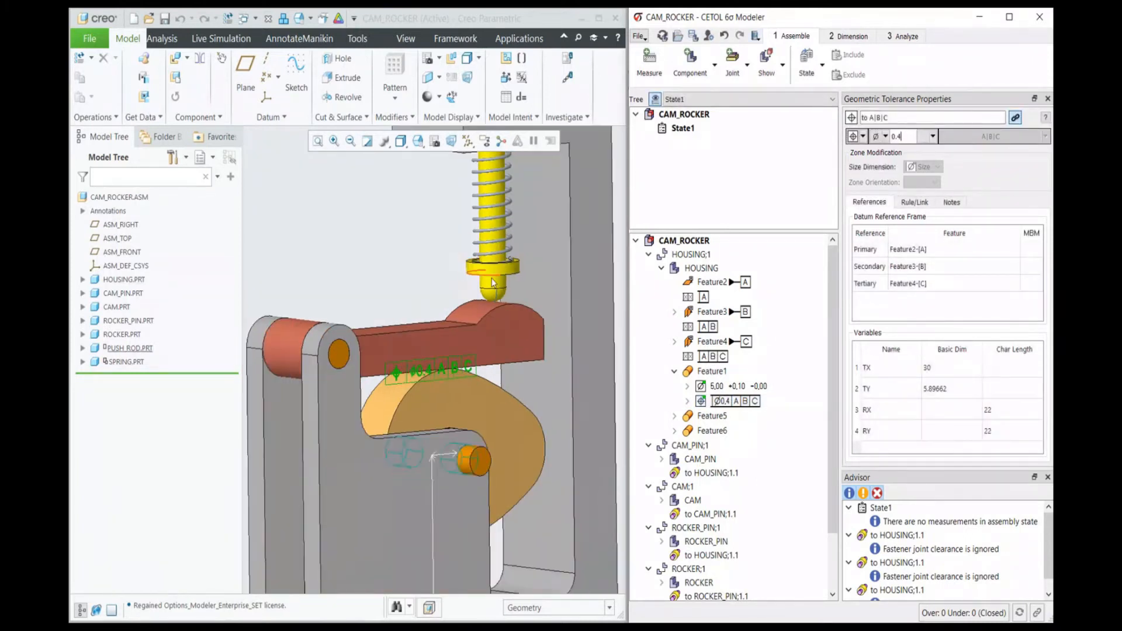
scroll(479, 300, up, 3)
scroll(486, 237, down, 2)
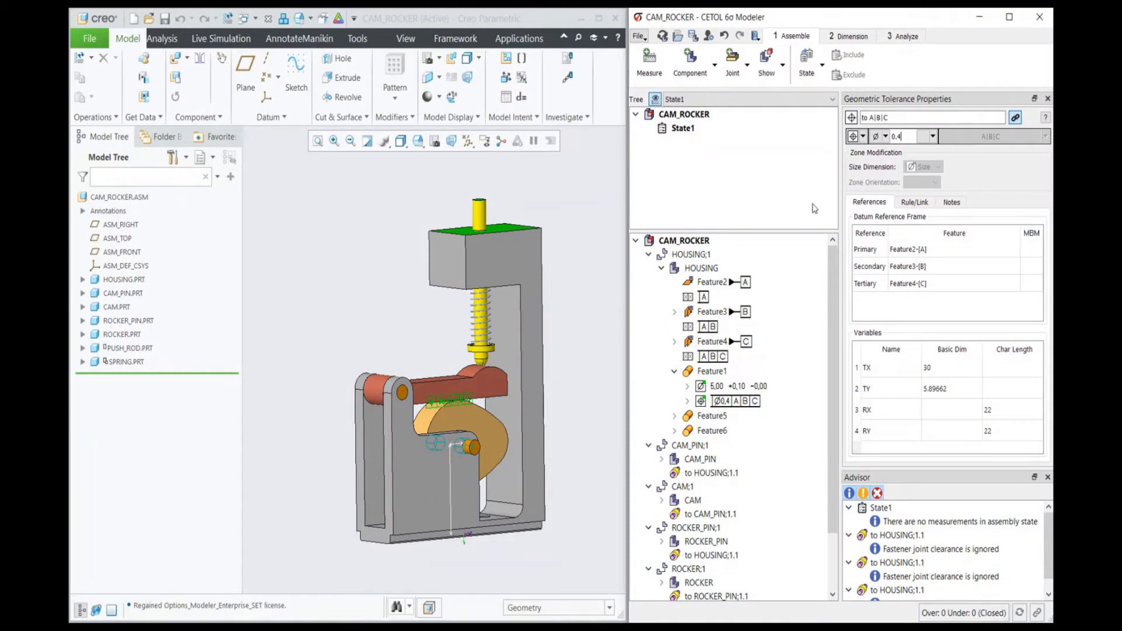
click(849, 36)
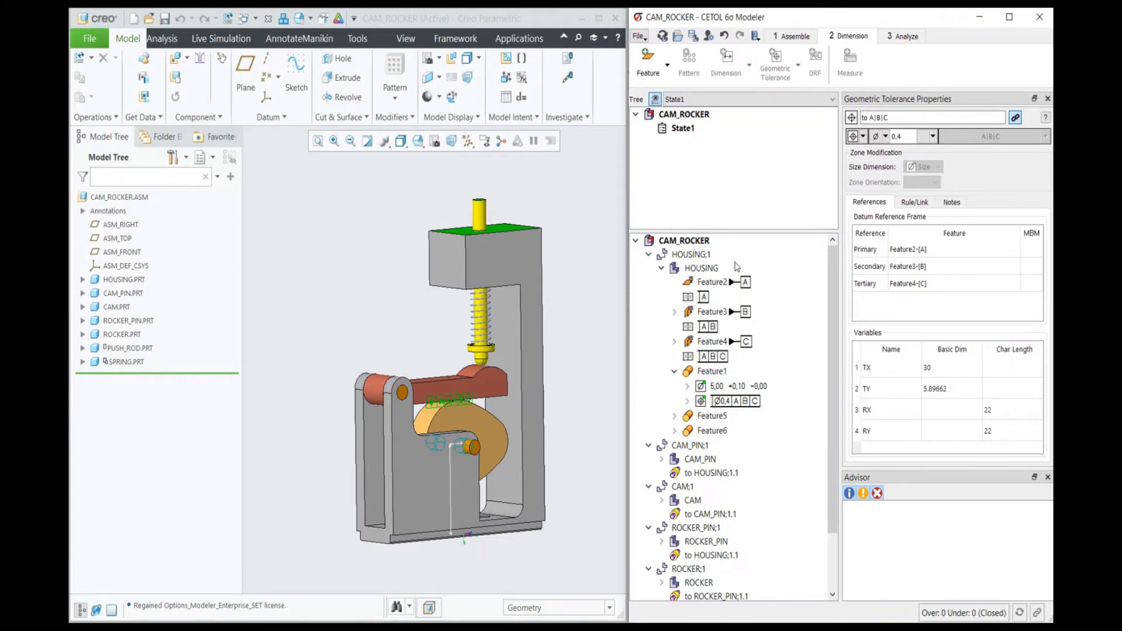
click(792, 36)
- View the properties of State1 from the advisor's entry about measurements in the assembly state
scroll(519, 263, down, 2)
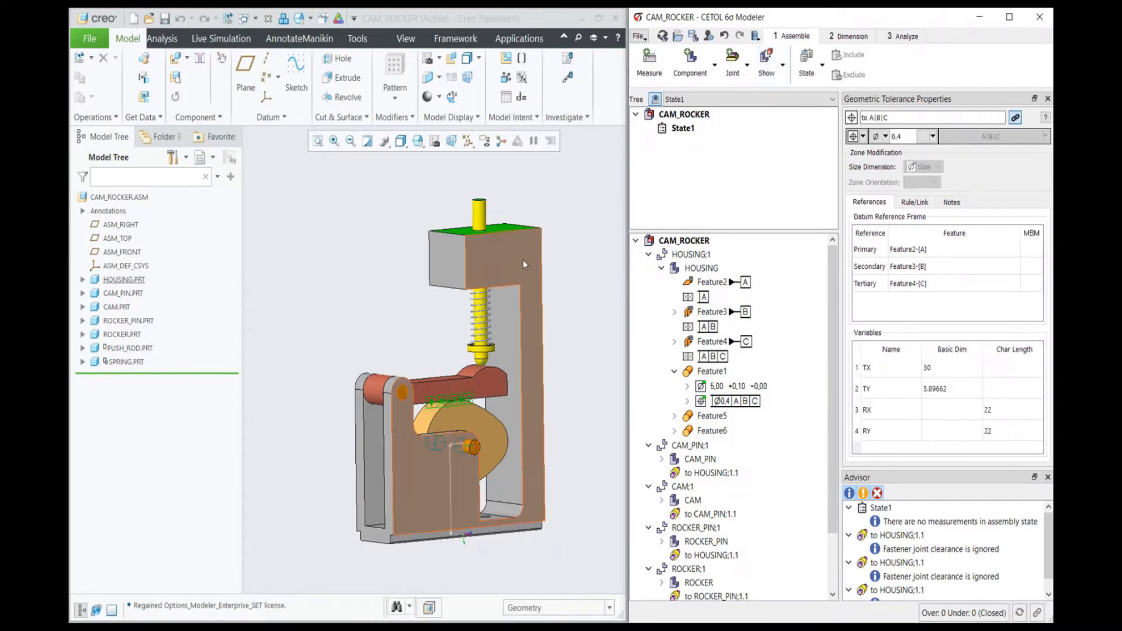
scroll(517, 262, up, 2)
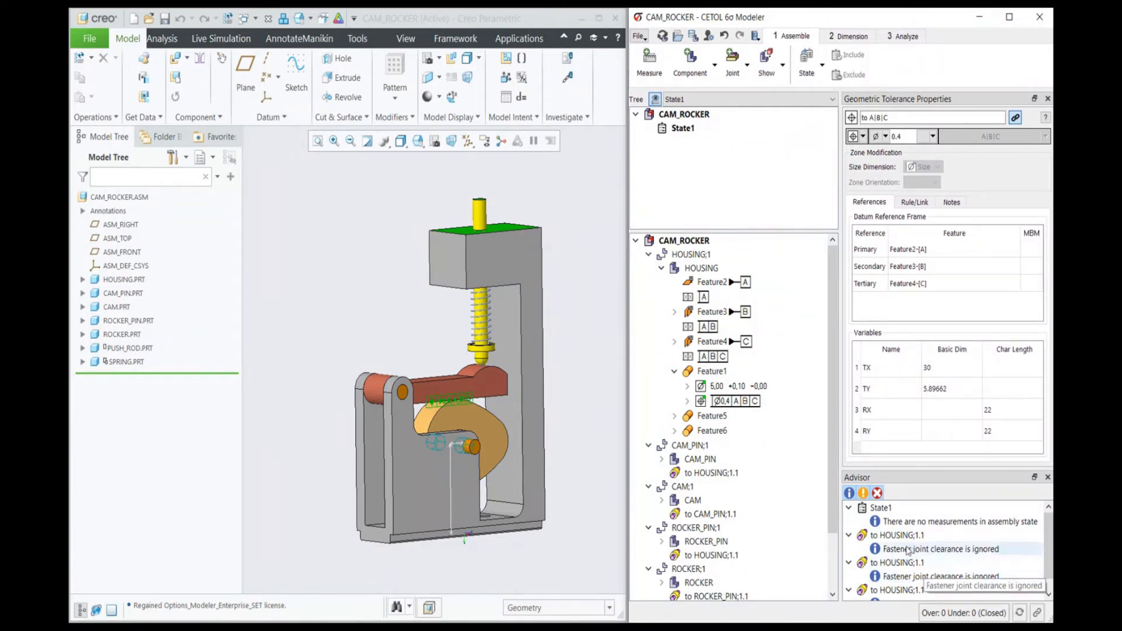
click(915, 522)
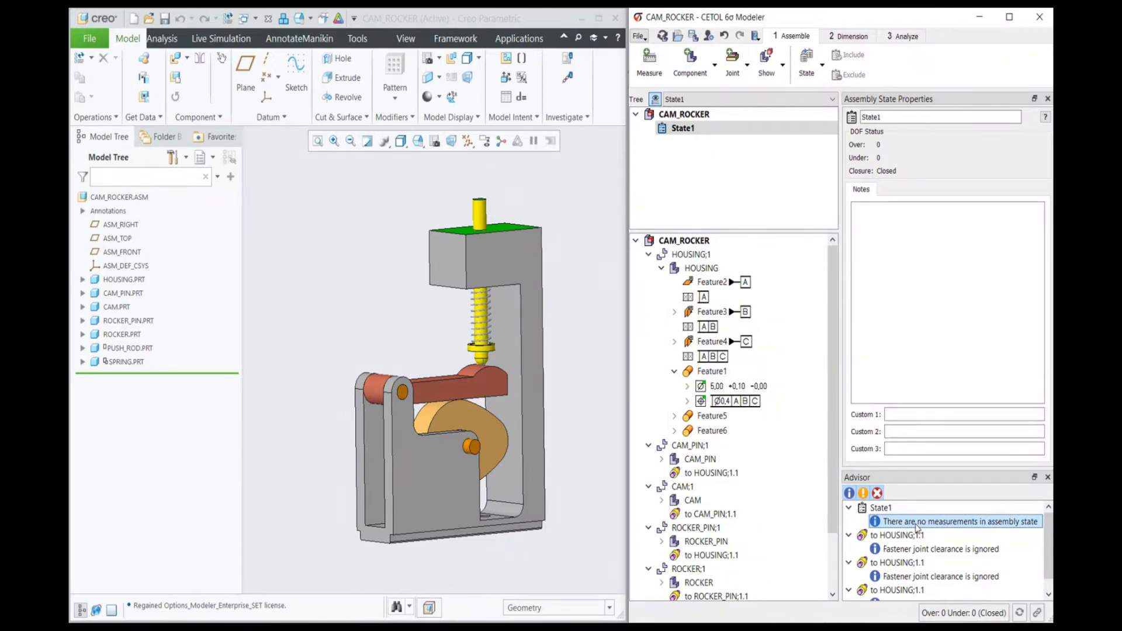
- Add a linear measurement in State1 between the housing's top face and the push rod's top end face
click(667, 220)
click(647, 77)
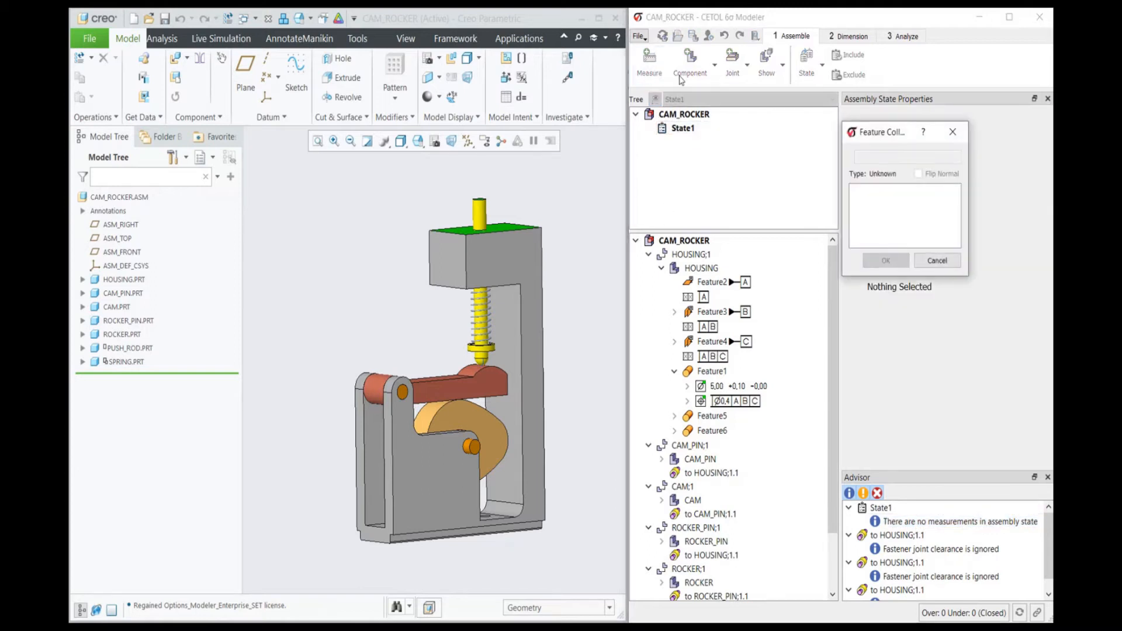
scroll(484, 257, up, 5)
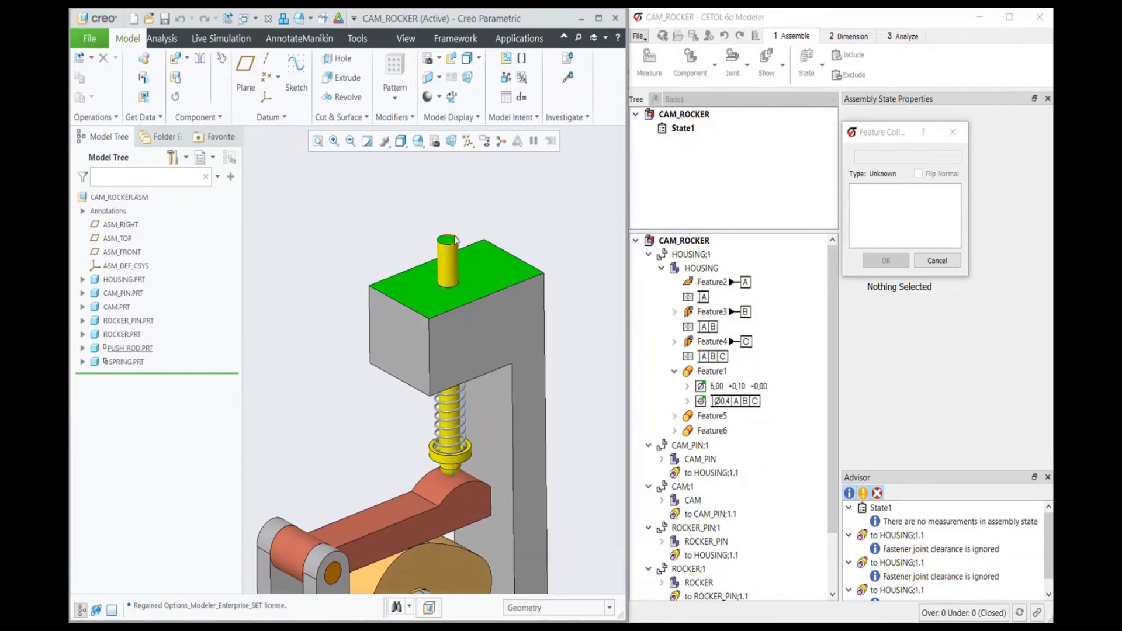
scroll(448, 239, up, 3)
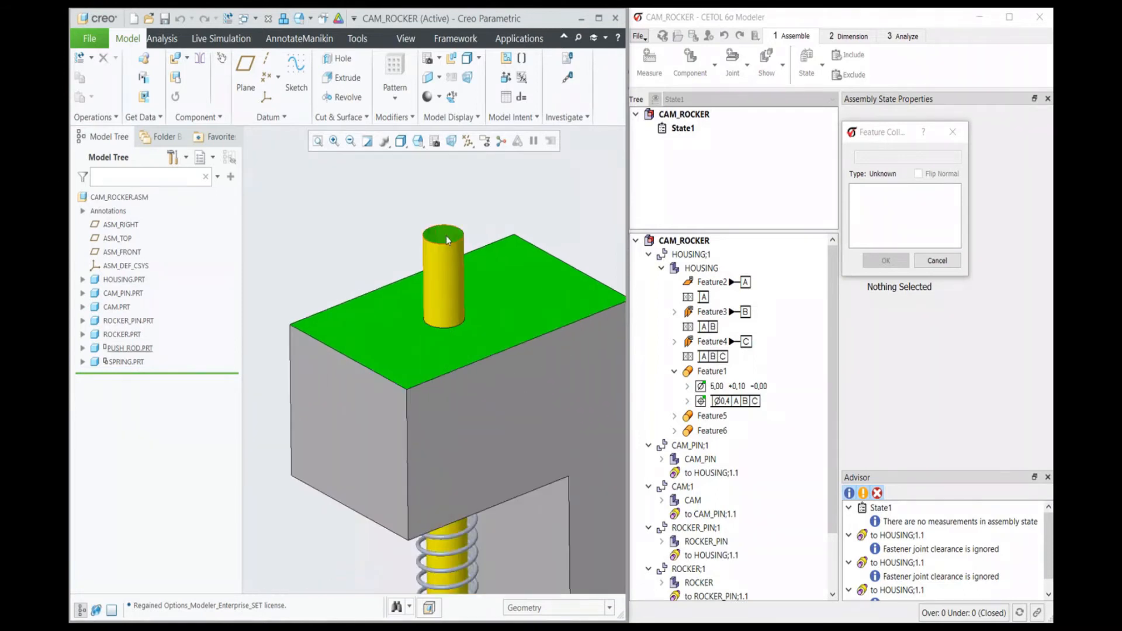
click(514, 279)
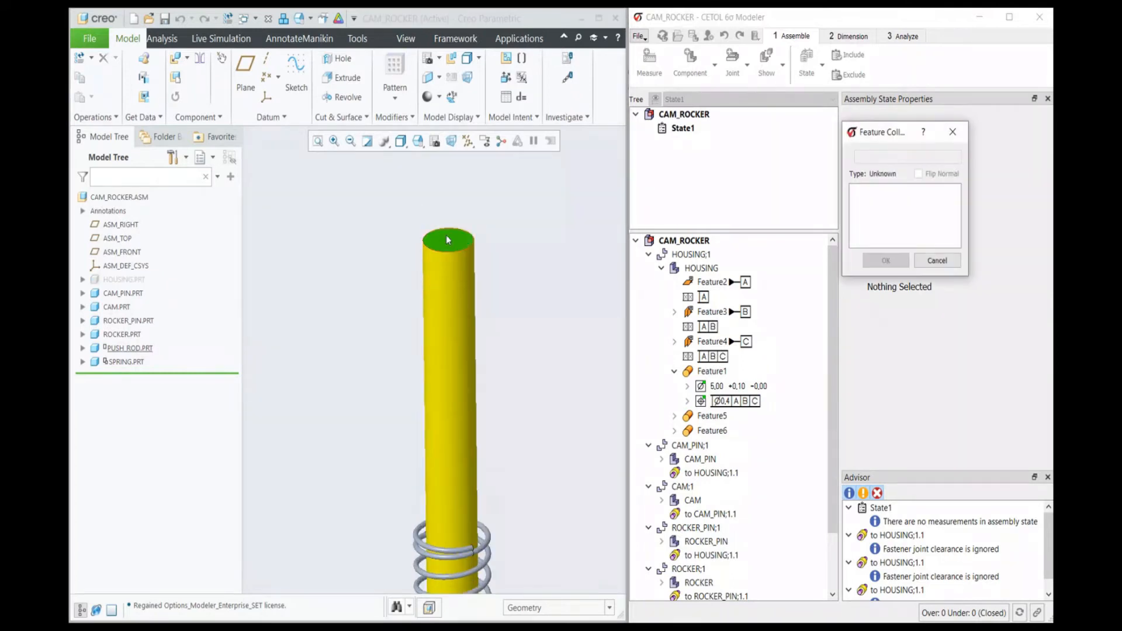
click(443, 235)
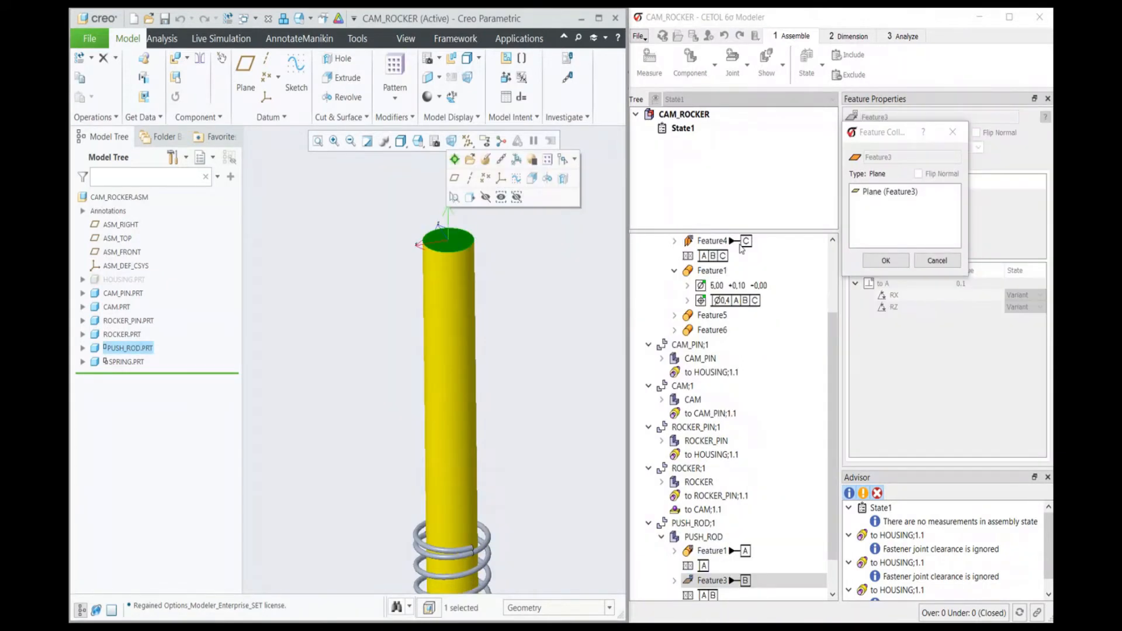
scroll(454, 318, down, 2)
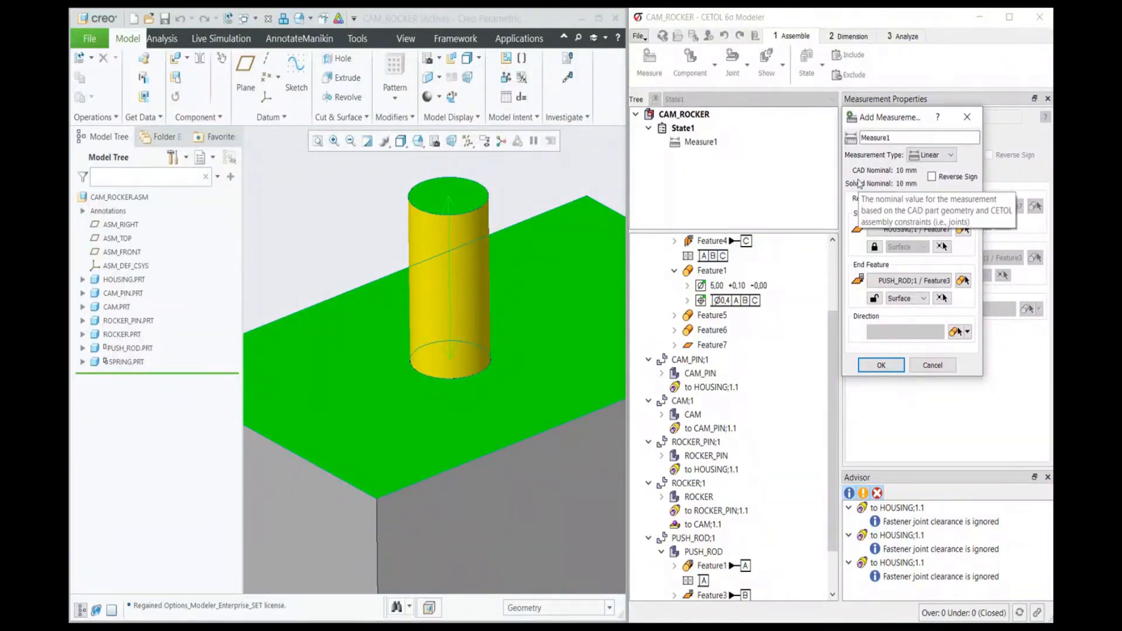
- Set the new measurement's symmetric requirement tolerance to ±0.500
click(908, 199)
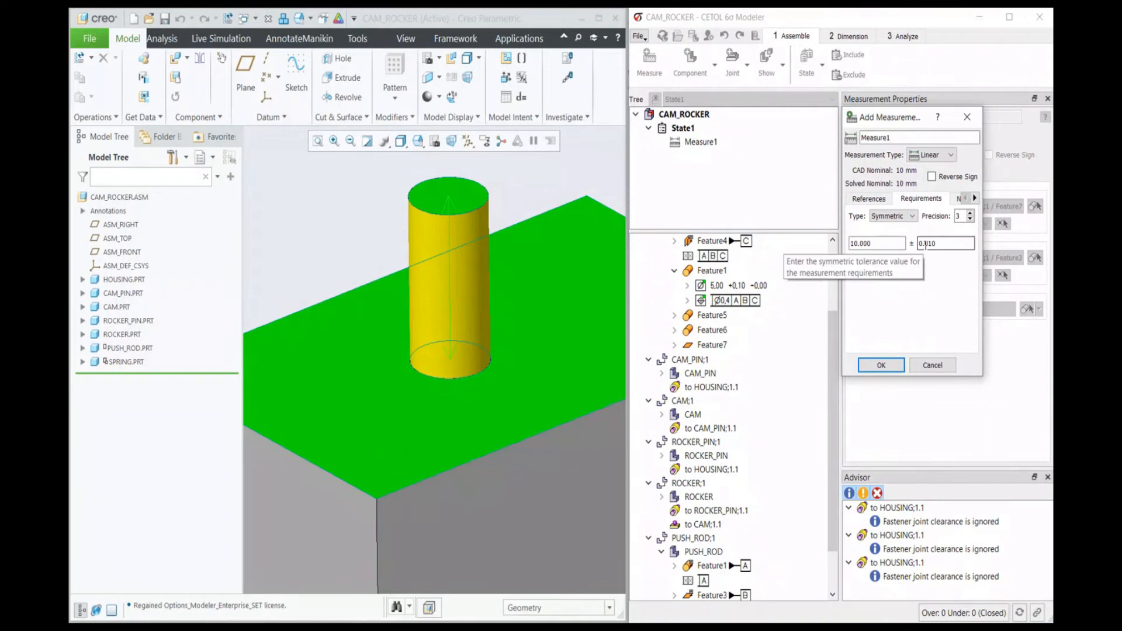
drag(926, 243, 938, 243)
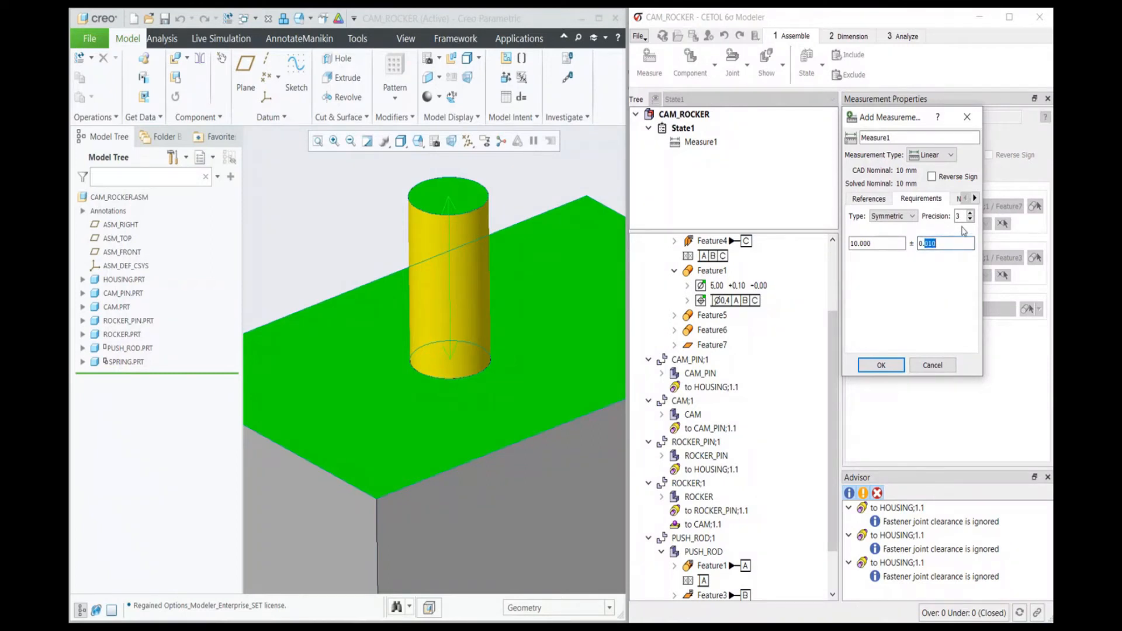
text(050)
key(BackSpace)
key(BackSpace)
key(BackSpace)
text(5)
- Name the measurement Push Rod Height and accept it
double_click(883, 137)
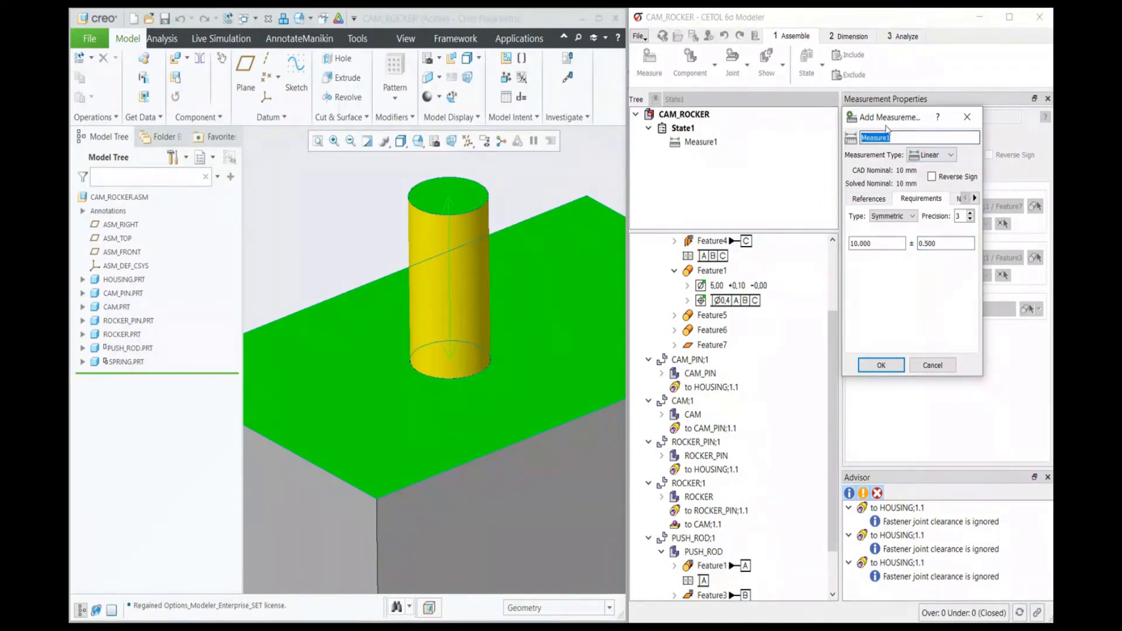
text(Push Rod Height)
click(880, 365)
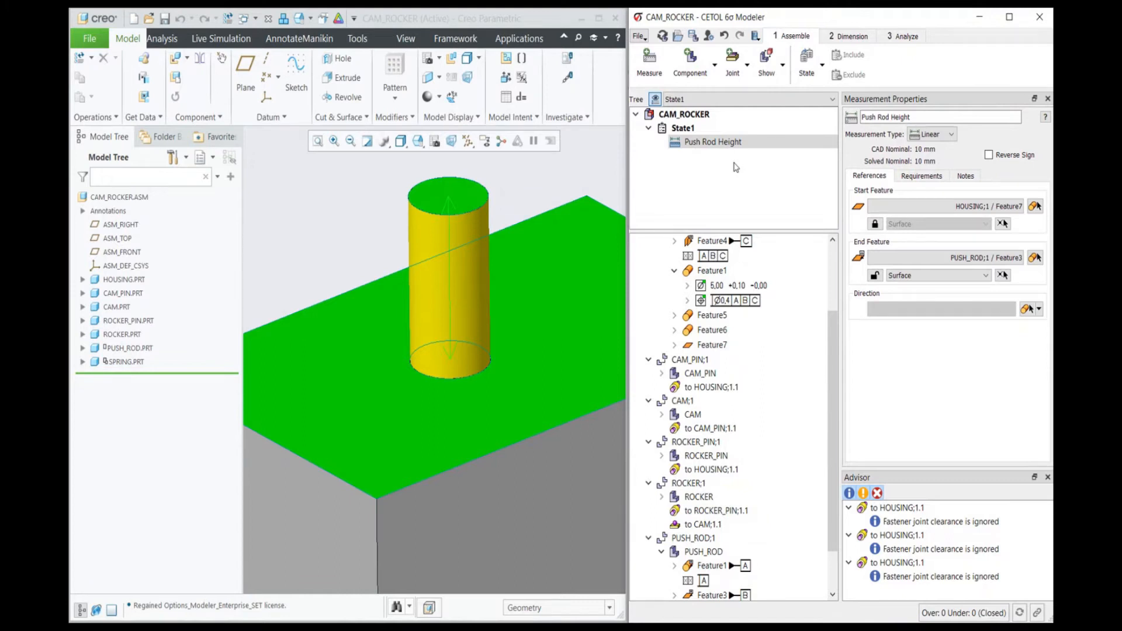
- Examine the cam pin's coaxial joint to the housing from the advisor's first entry about ignored fastener clearance
scroll(451, 209, down, 5)
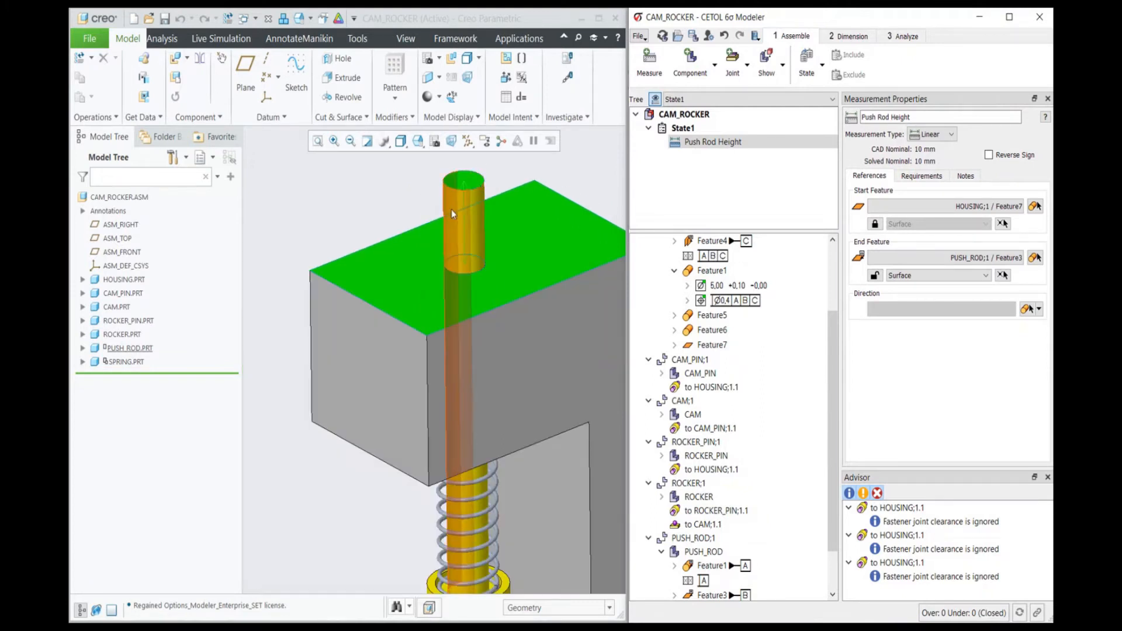
scroll(377, 234, down, 3)
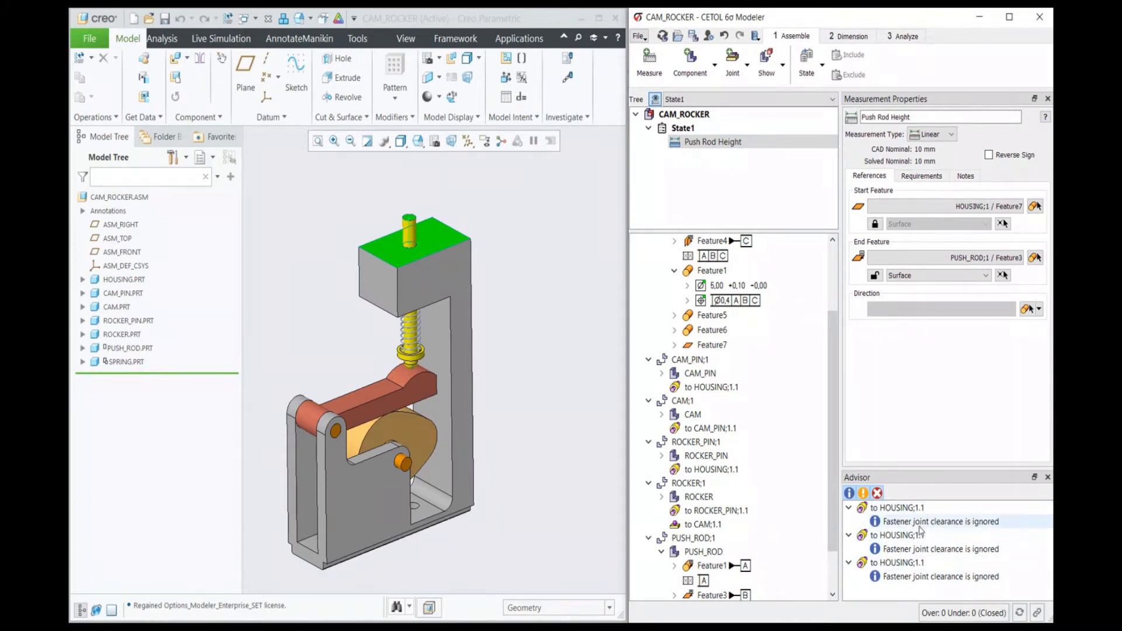
click(893, 526)
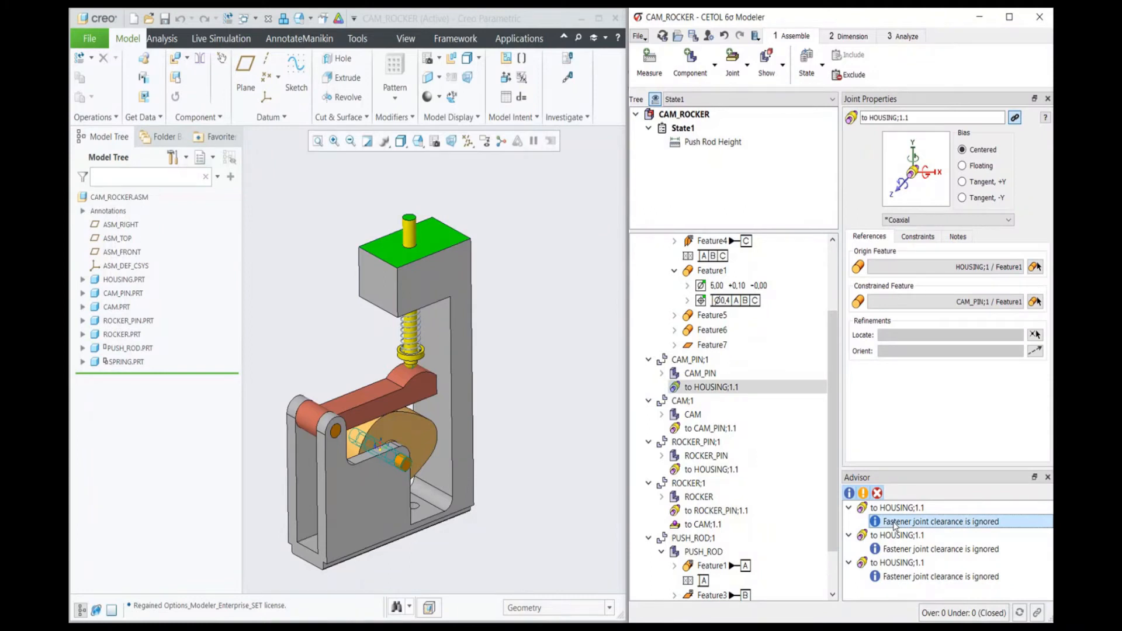
scroll(376, 459, up, 2)
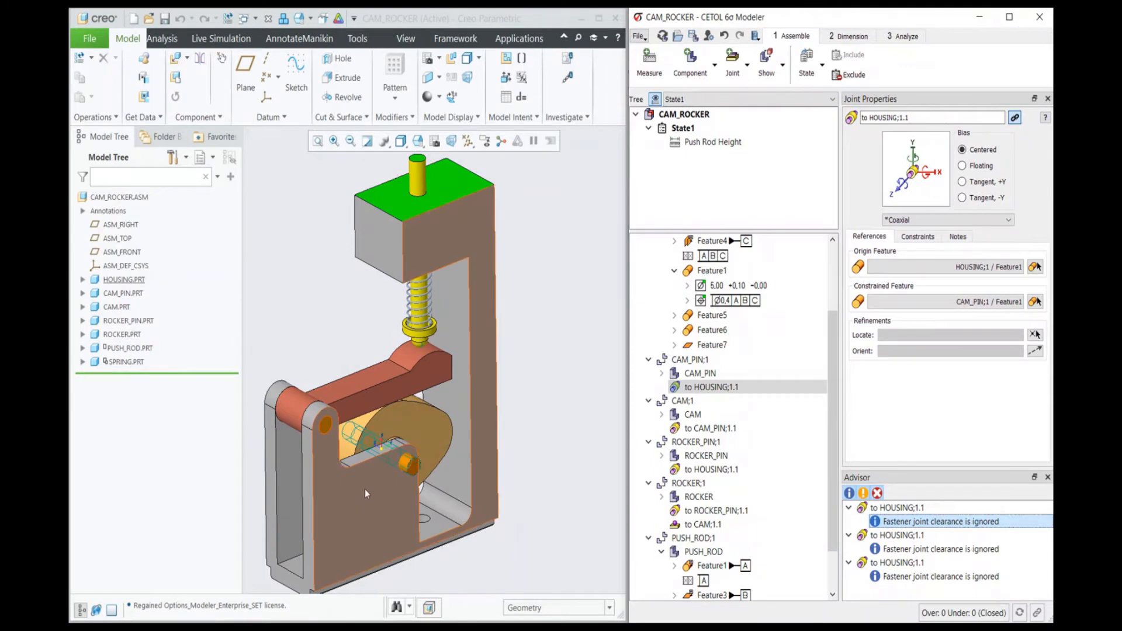
middle_drag(365, 489, 339, 472)
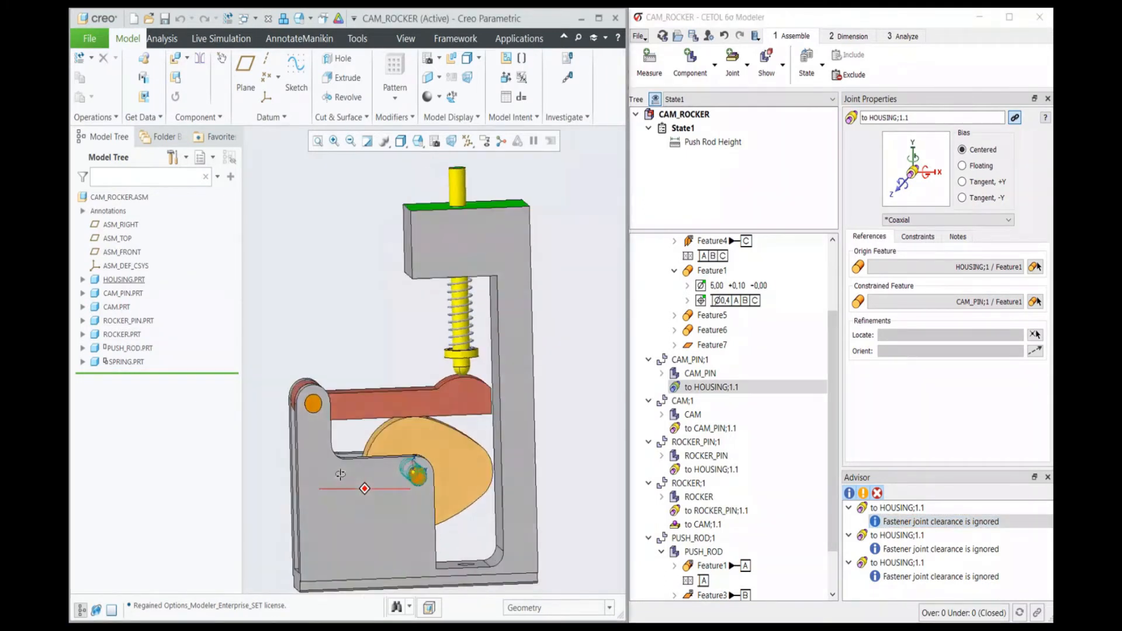
scroll(404, 488, down, 4)
scroll(415, 489, down, 5)
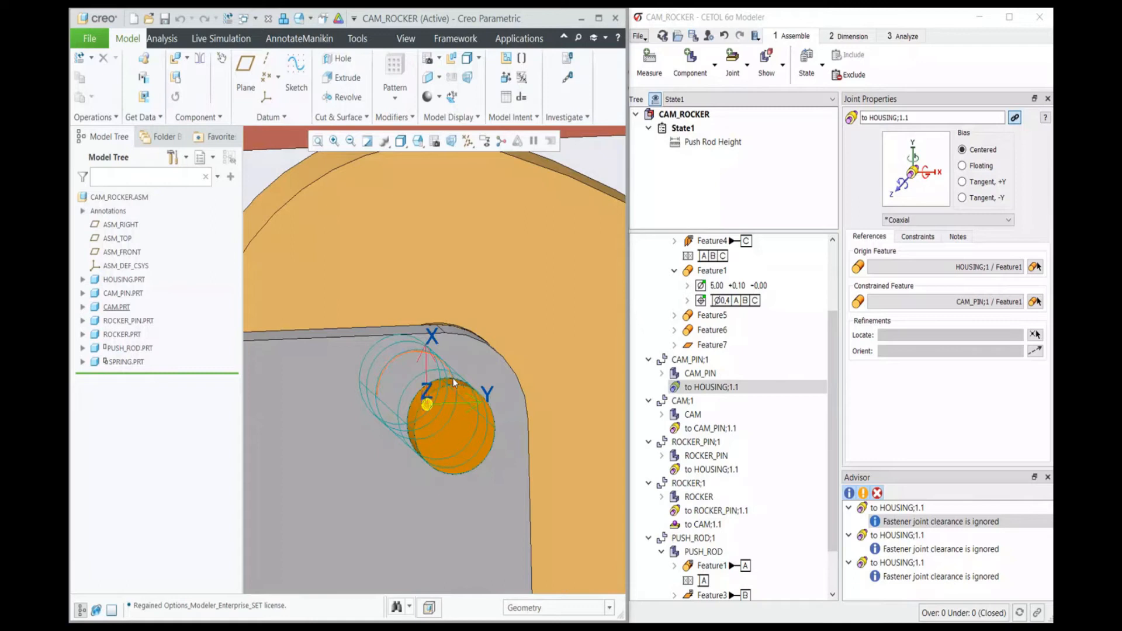
middle_drag(447, 451, 447, 451)
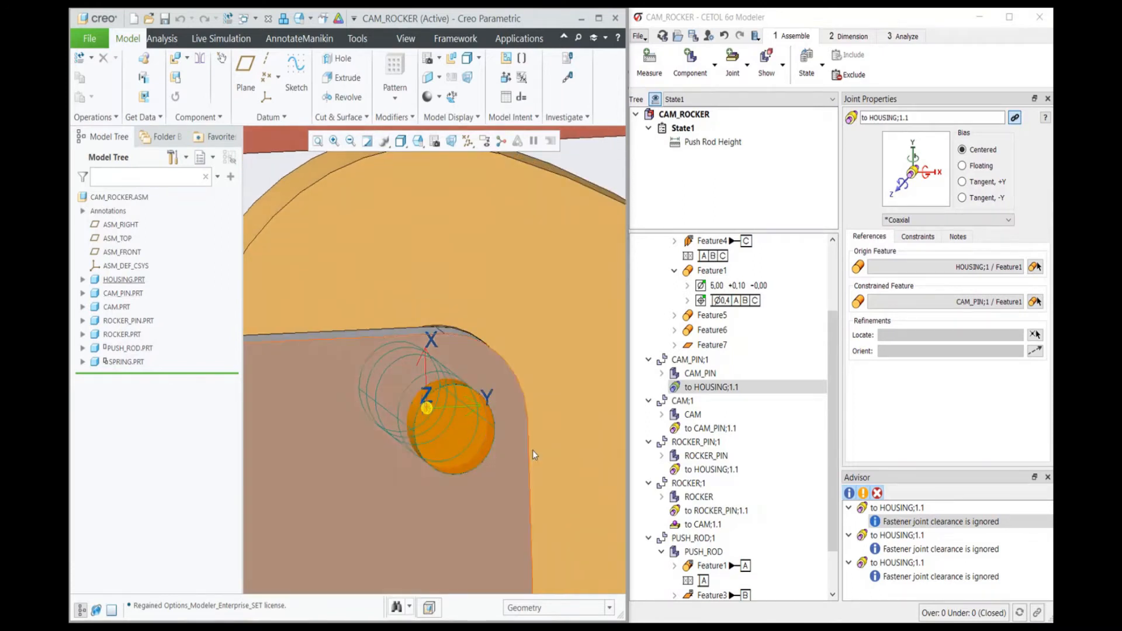
- Compare the diameter size tolerances of the cam pin's Feature1 and the housing's matching hole, Feature1
scroll(694, 461, up, 1)
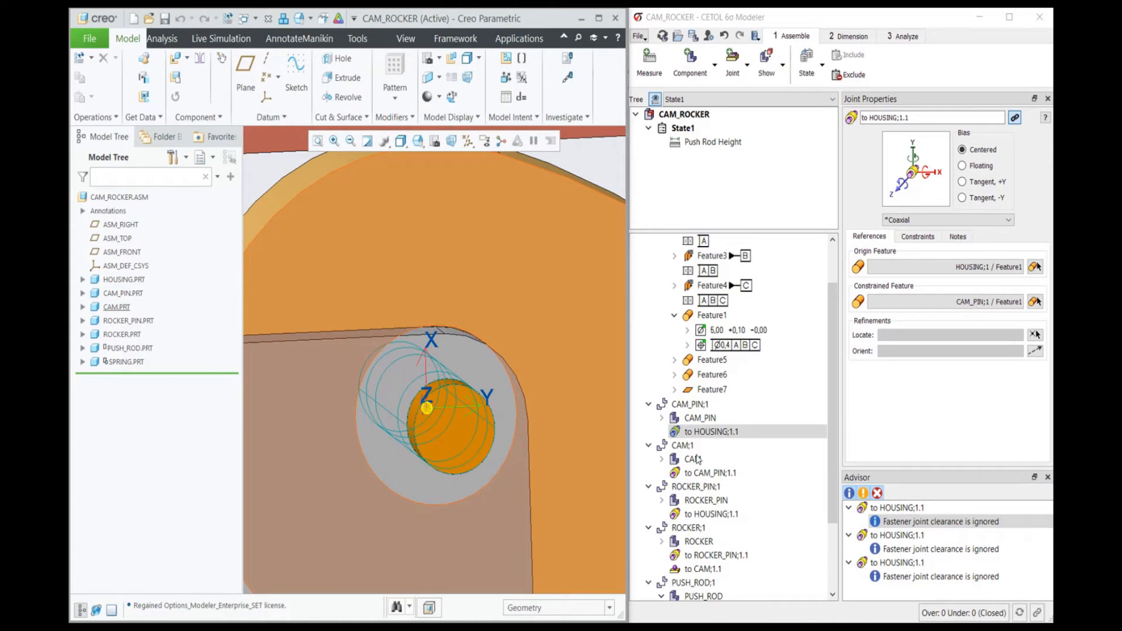
click(662, 418)
click(675, 432)
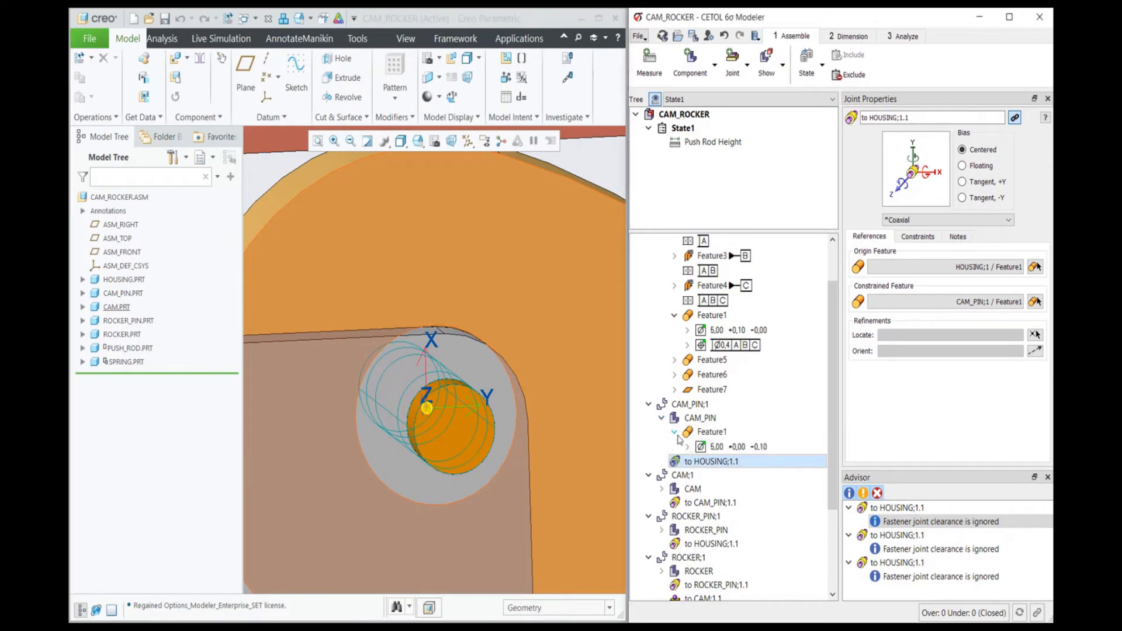
click(717, 447)
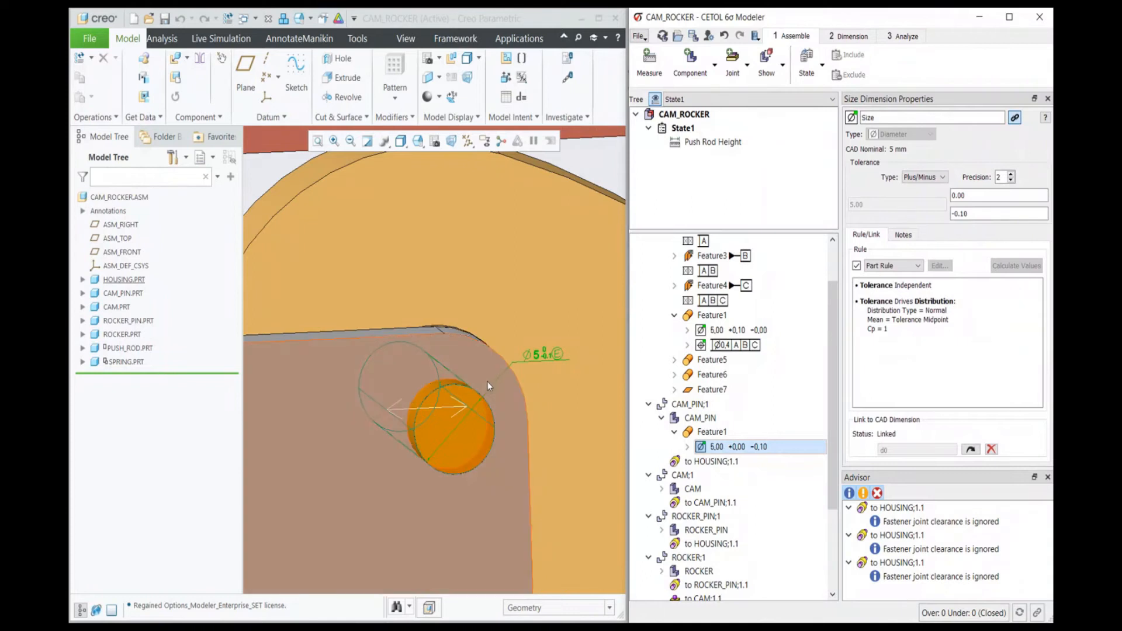
scroll(489, 382, up, 3)
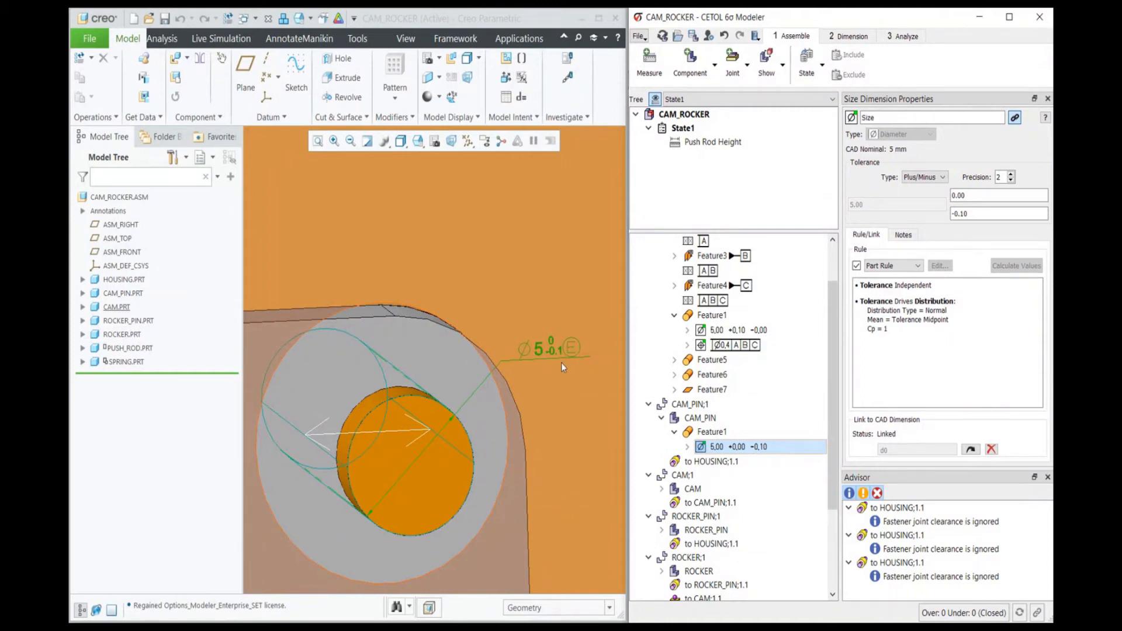
scroll(708, 383, up, 1)
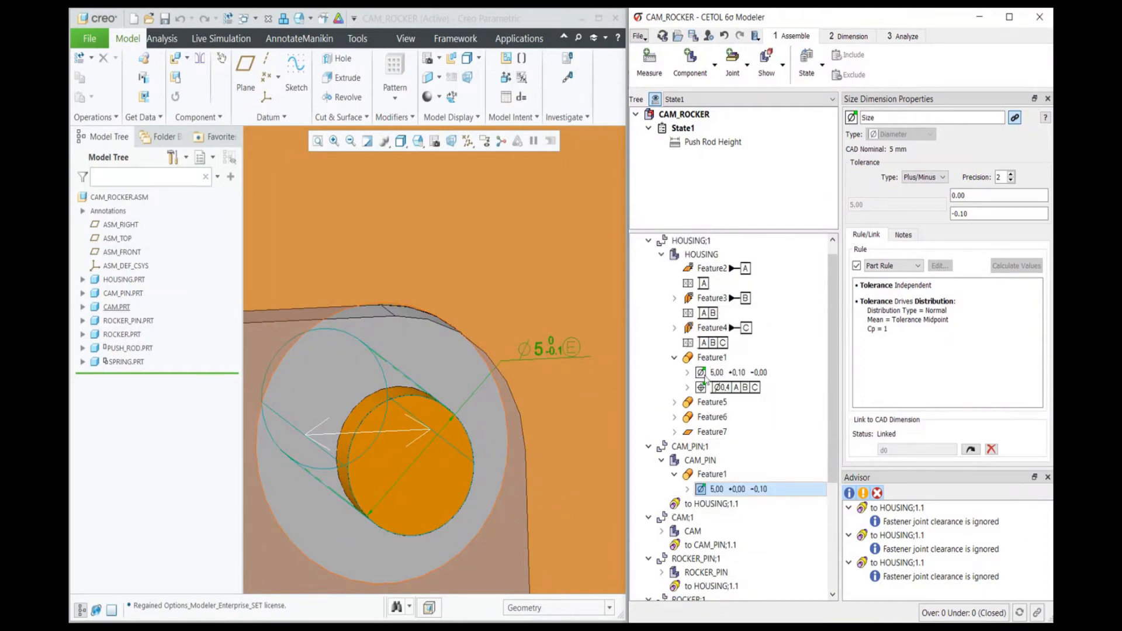
click(711, 373)
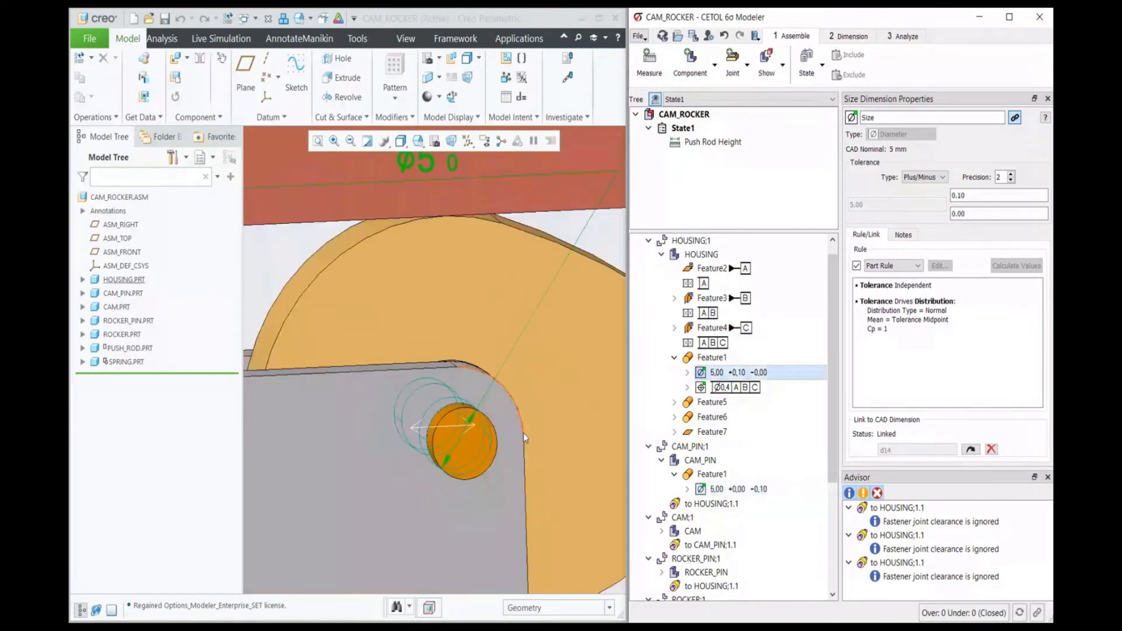
middle_drag(523, 433, 471, 233)
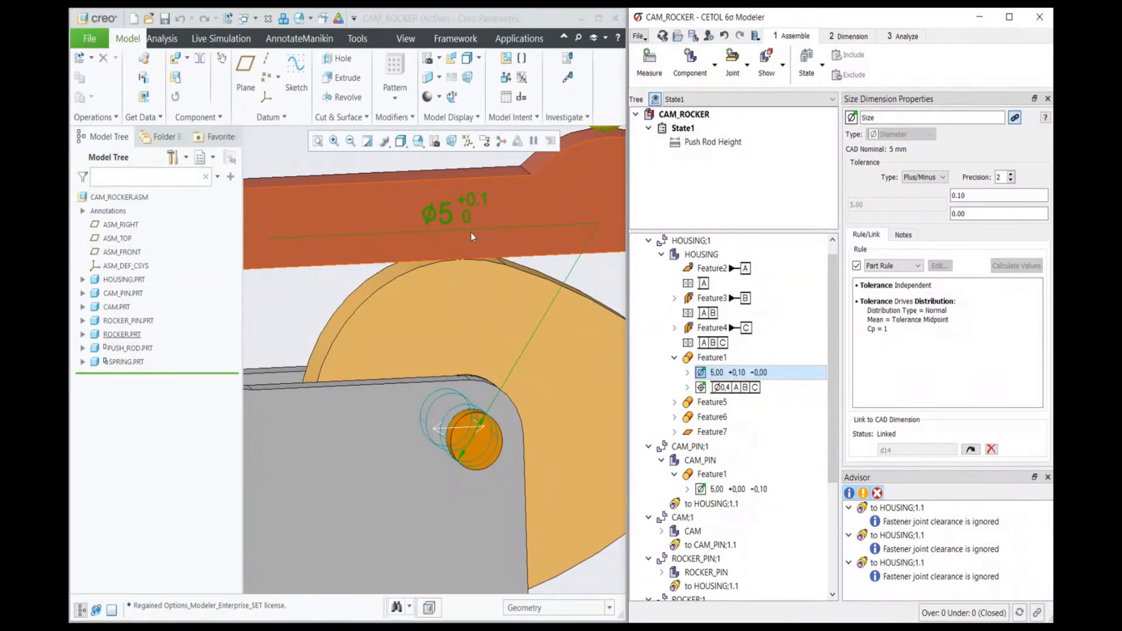
- Return to the flagged cam pin joint and study how the pin sits in the housing hole relative to the cam and rocker
click(900, 522)
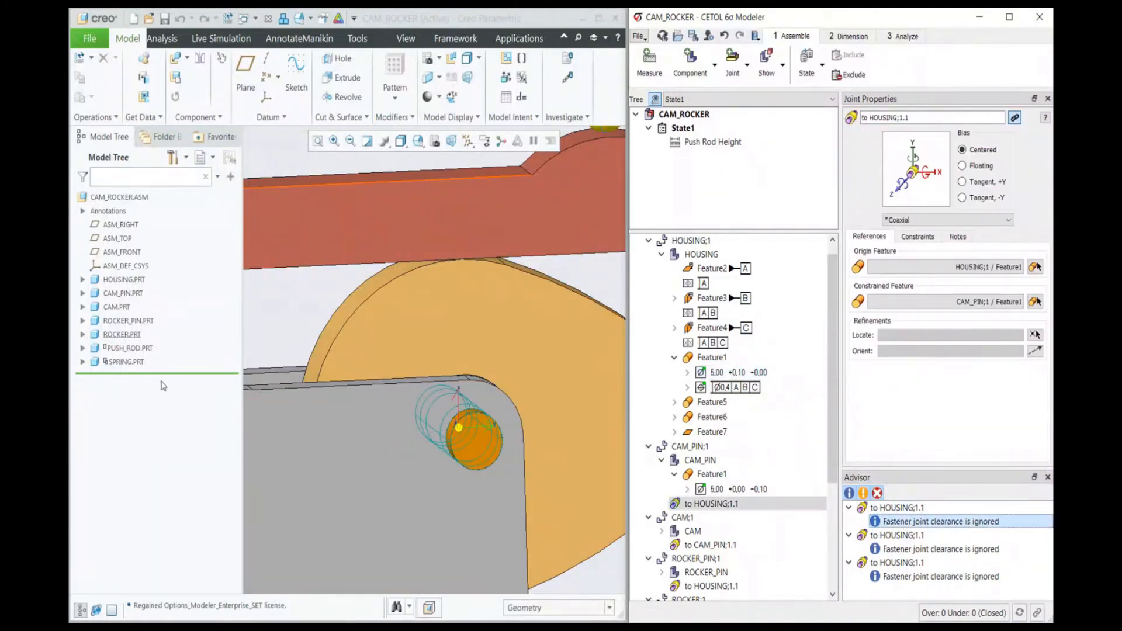
click(485, 447)
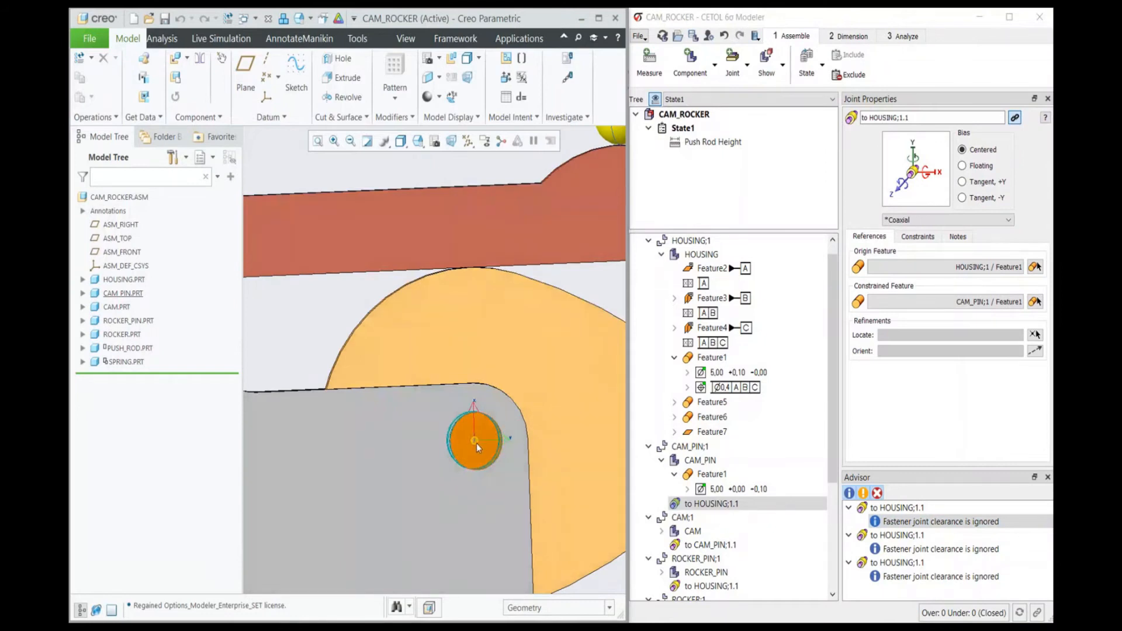
scroll(415, 468, up, 4)
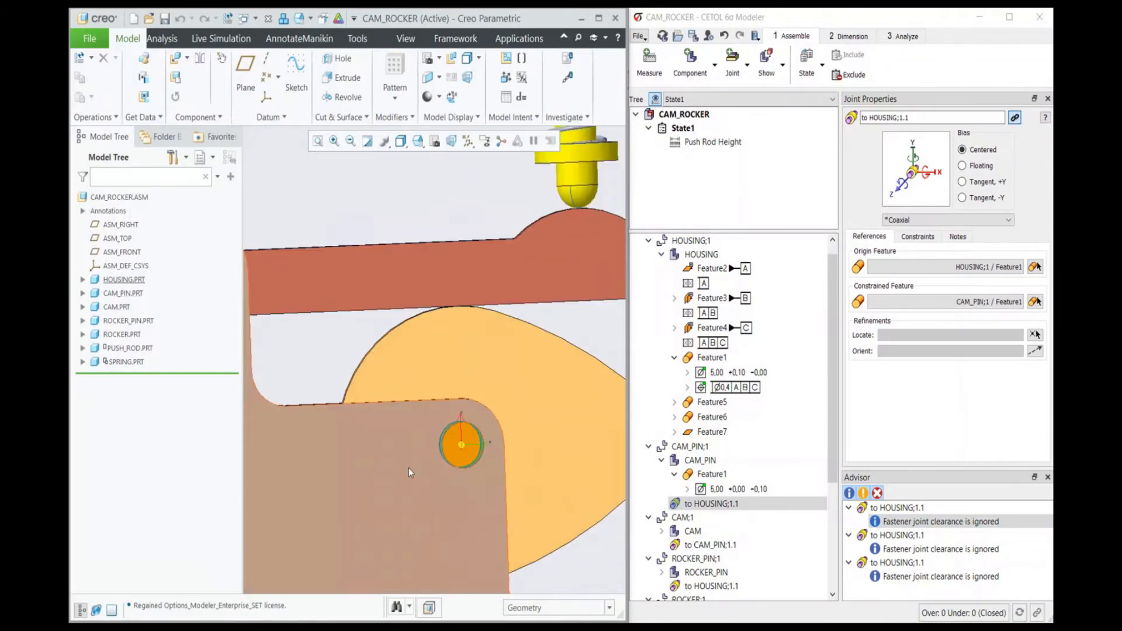
scroll(422, 494, up, 3)
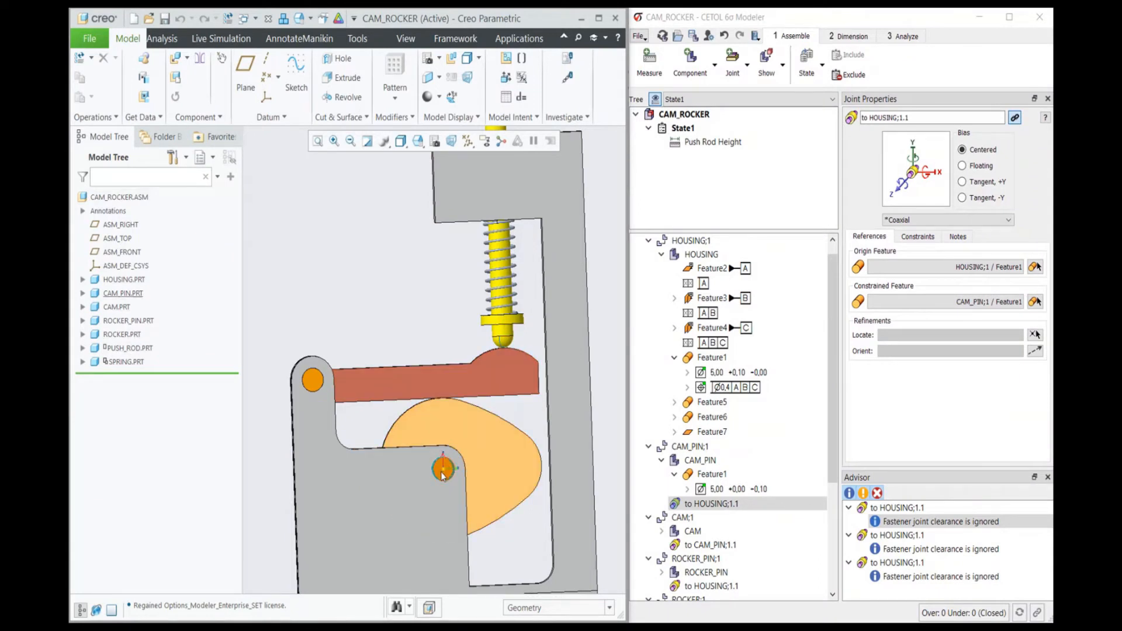
scroll(442, 475, down, 5)
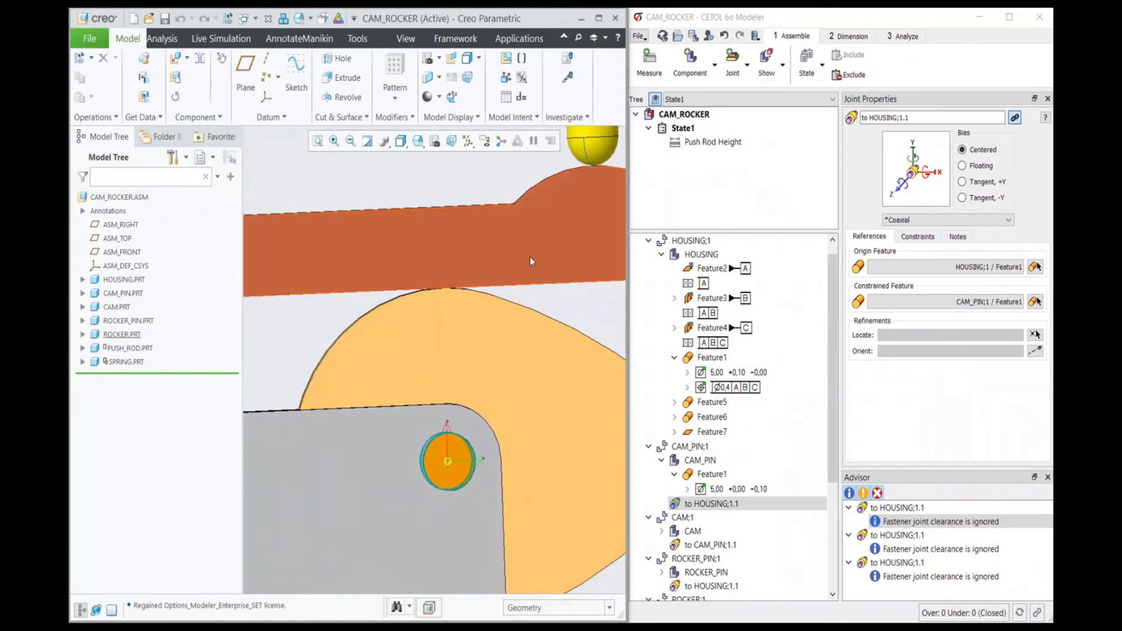
mouse_move(449, 480)
middle_down()
mouse_move(476, 504)
mouse_move(446, 484)
middle_up()
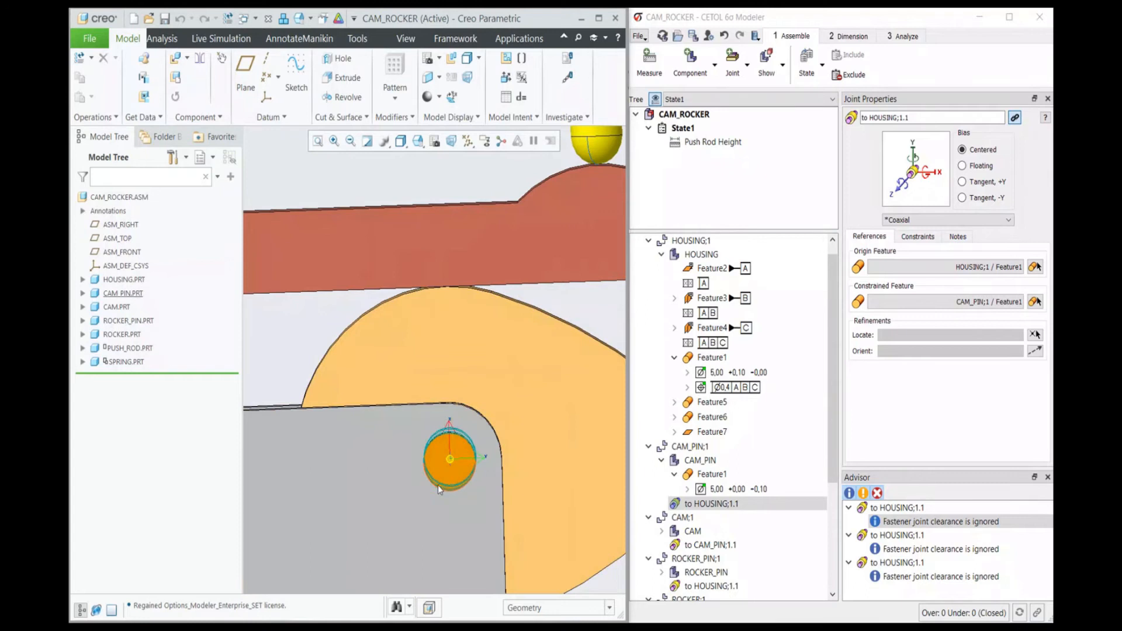
scroll(471, 419, up, 3)
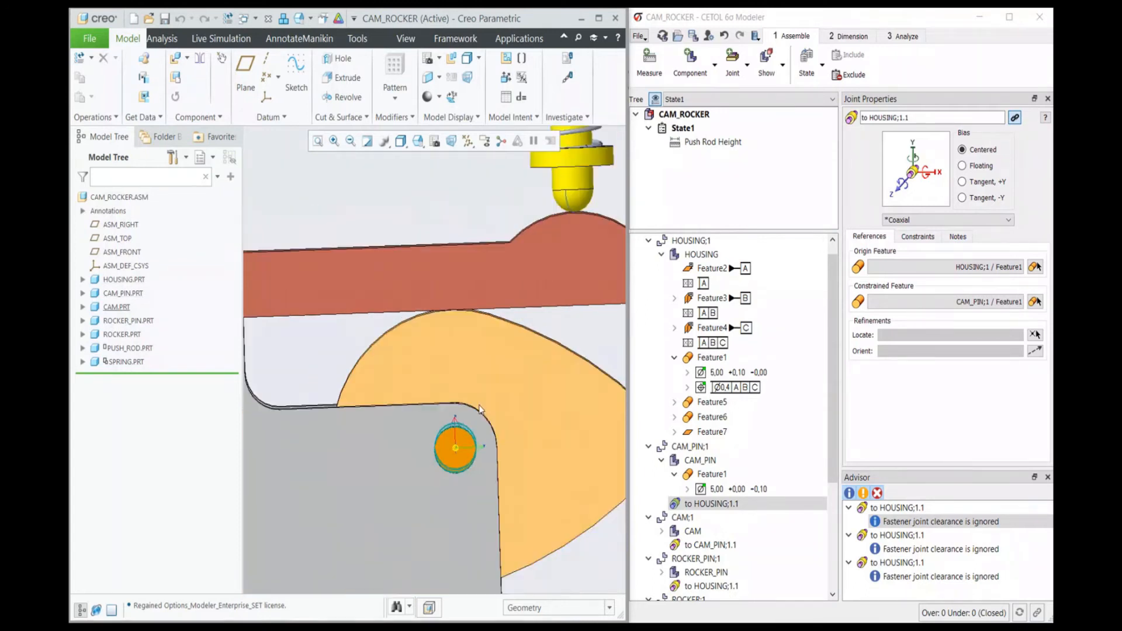
middle_drag(457, 414, 463, 421)
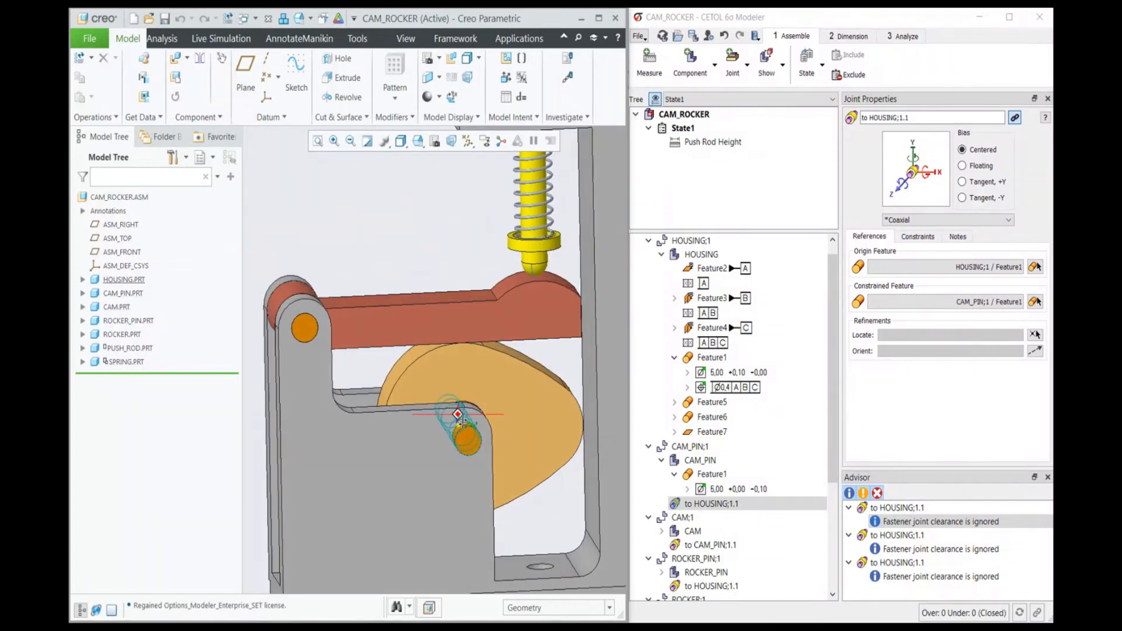
scroll(446, 403, down, 2)
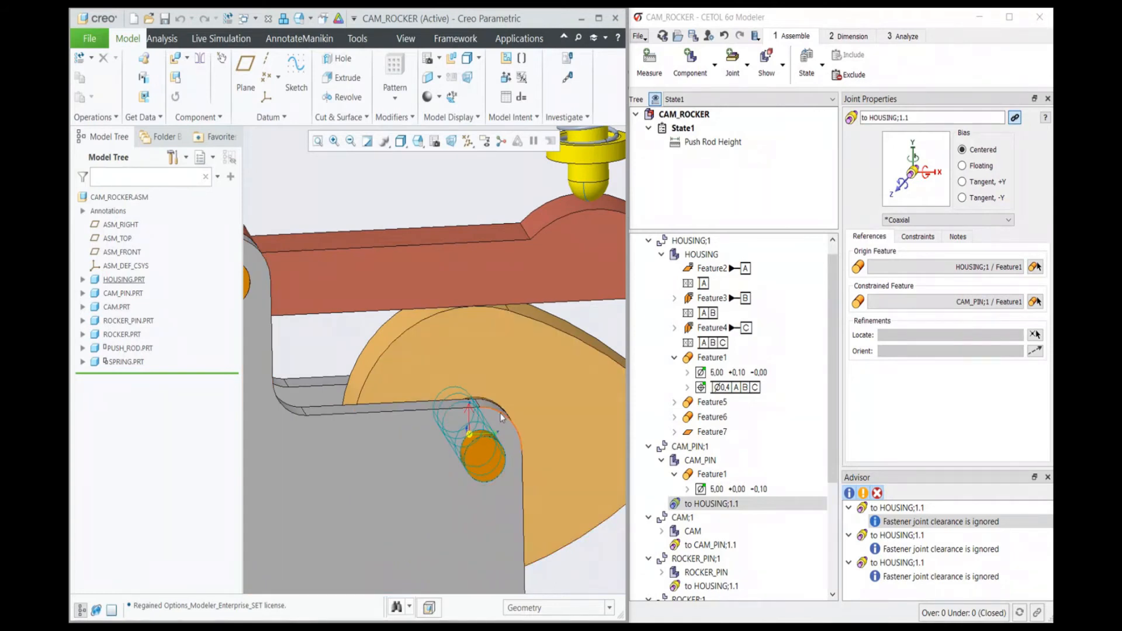
- Orient the cam pin's joint to the housing along the normal of the housing's upper ledge face and set its bias to Tangent, -Y
click(1035, 351)
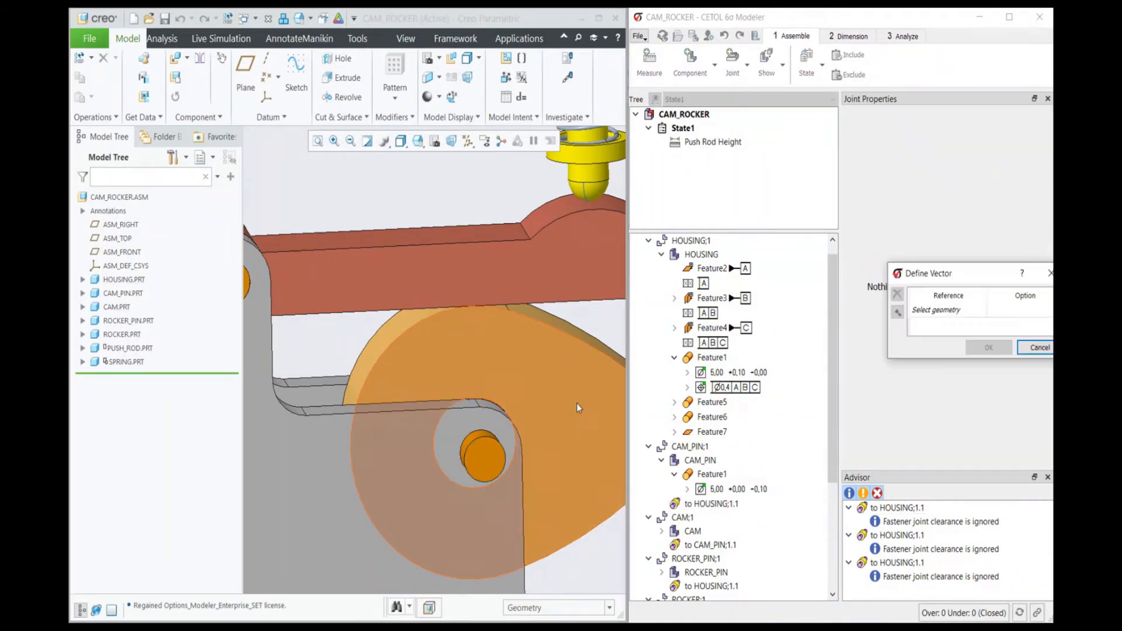
click(422, 406)
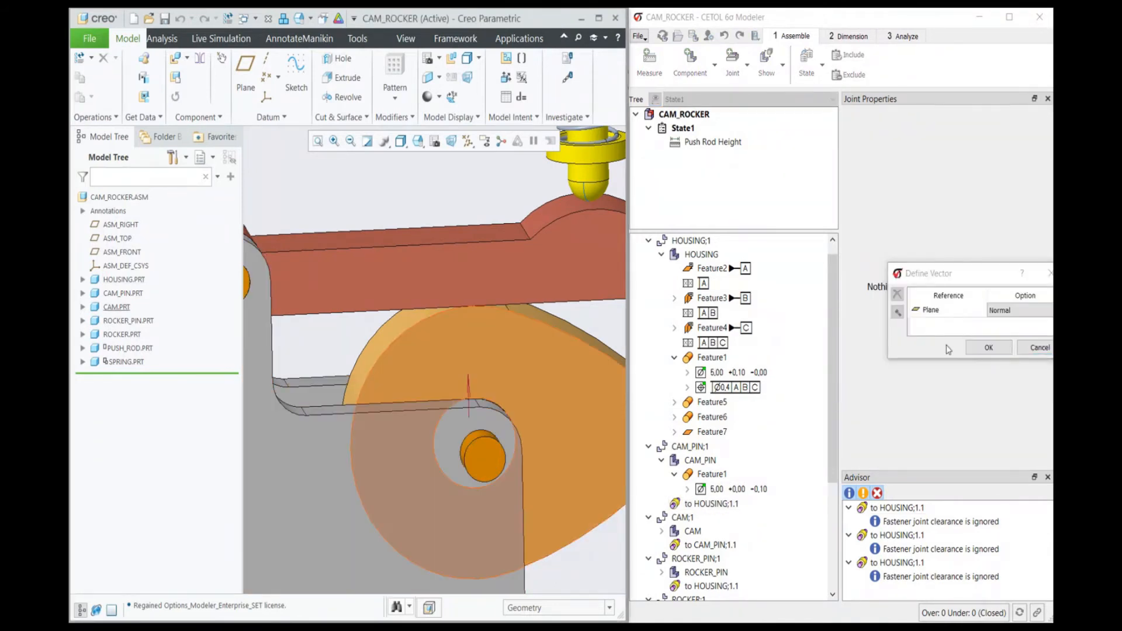
click(988, 348)
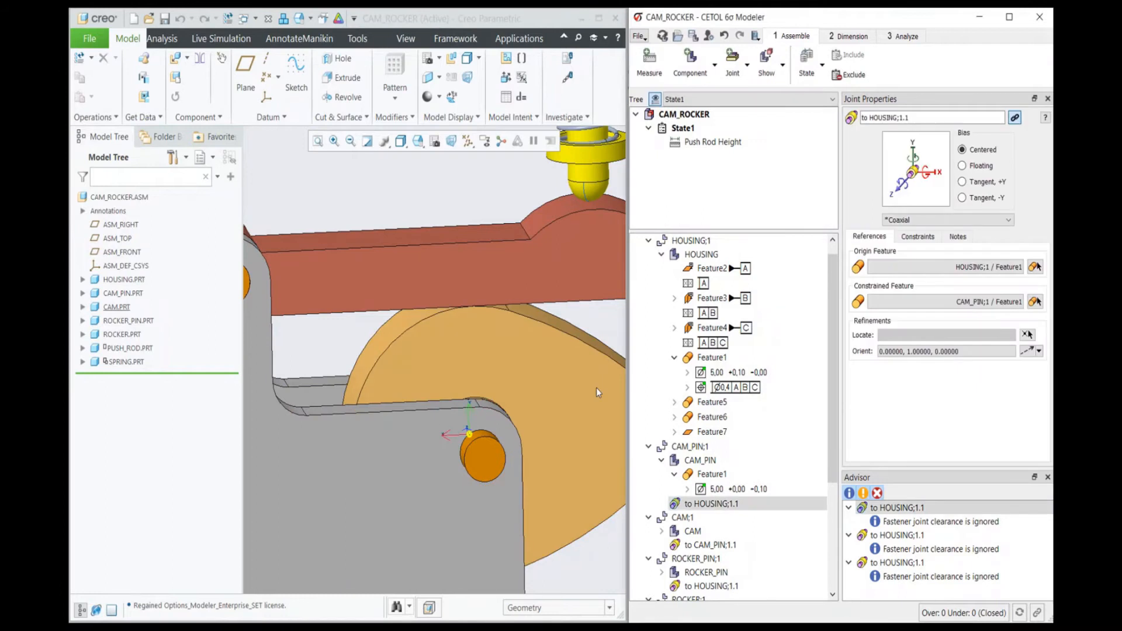
click(987, 198)
scroll(479, 457, up, 5)
middle_drag(478, 456, 477, 465)
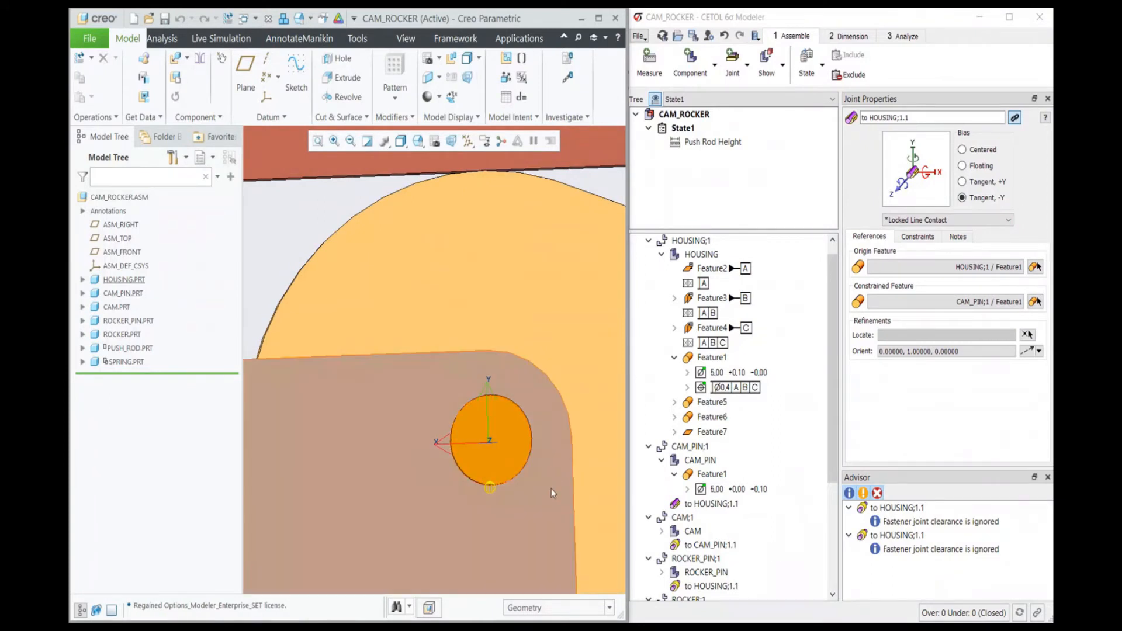
scroll(552, 489, up, 2)
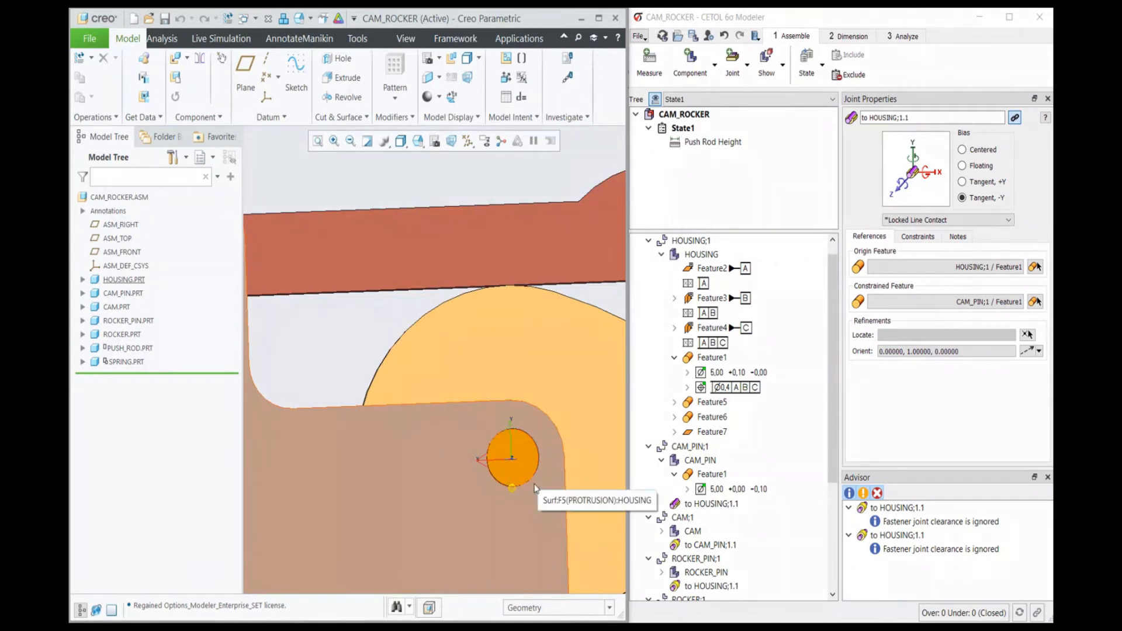
scroll(528, 478, up, 3)
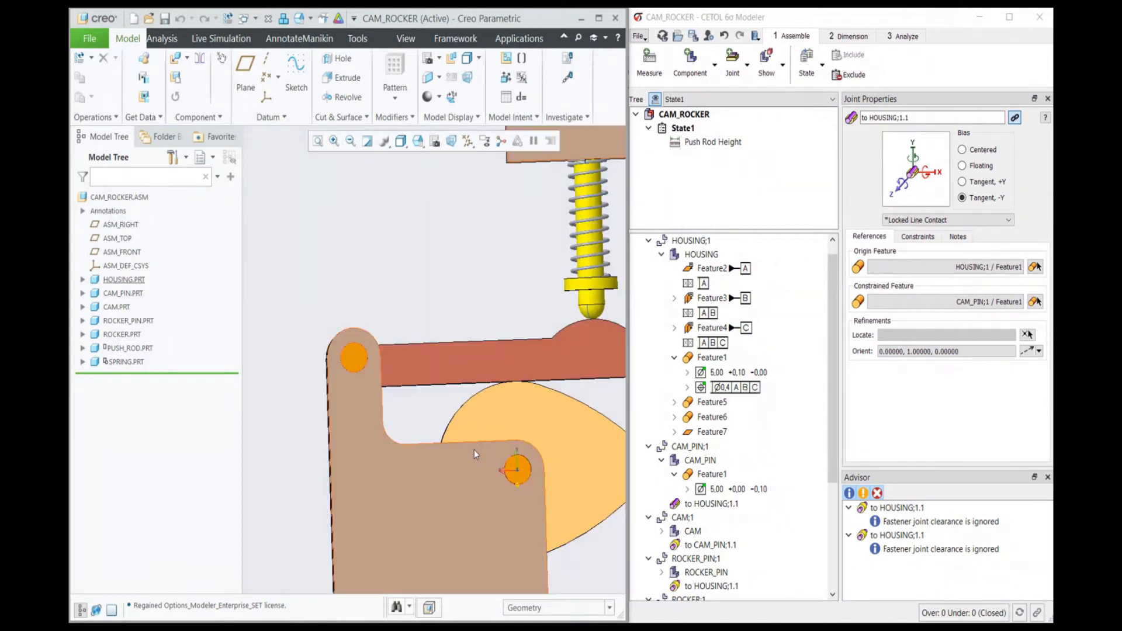
middle_drag(540, 503, 462, 440)
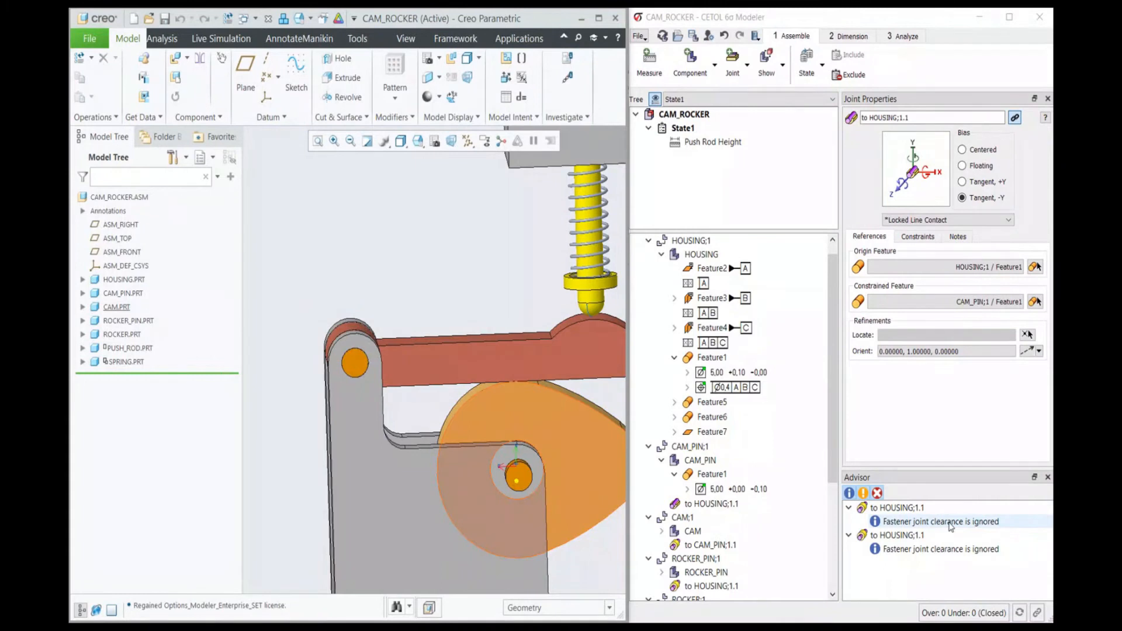
- Orient the rocker pin's joint to the housing by the same ledge face's normal and set its bias to Tangent, +Y
click(951, 523)
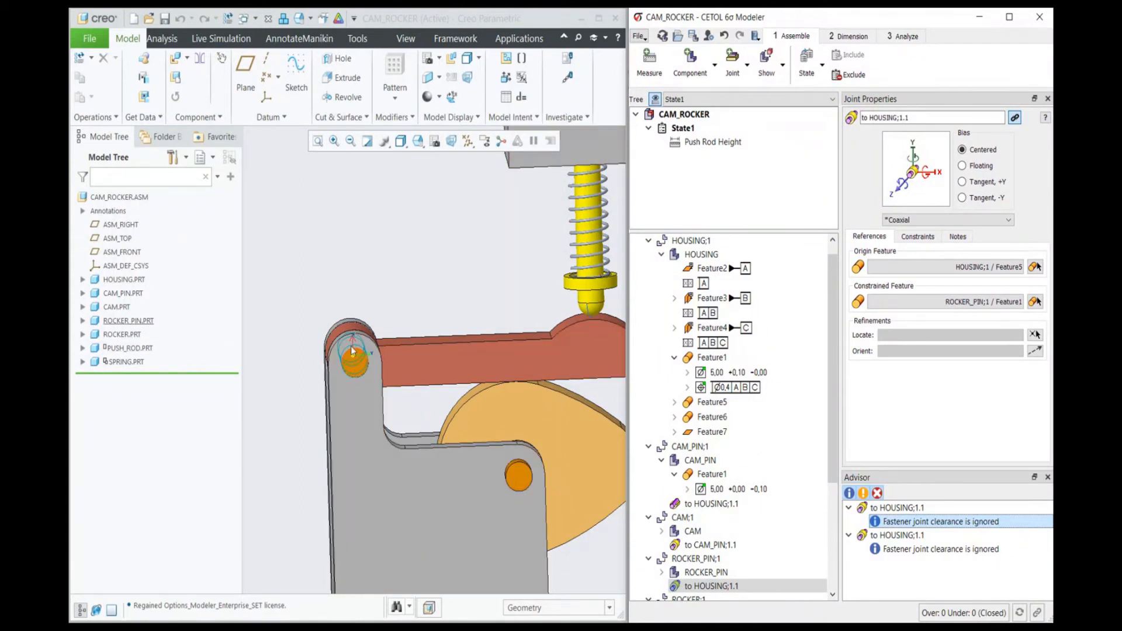
click(1031, 353)
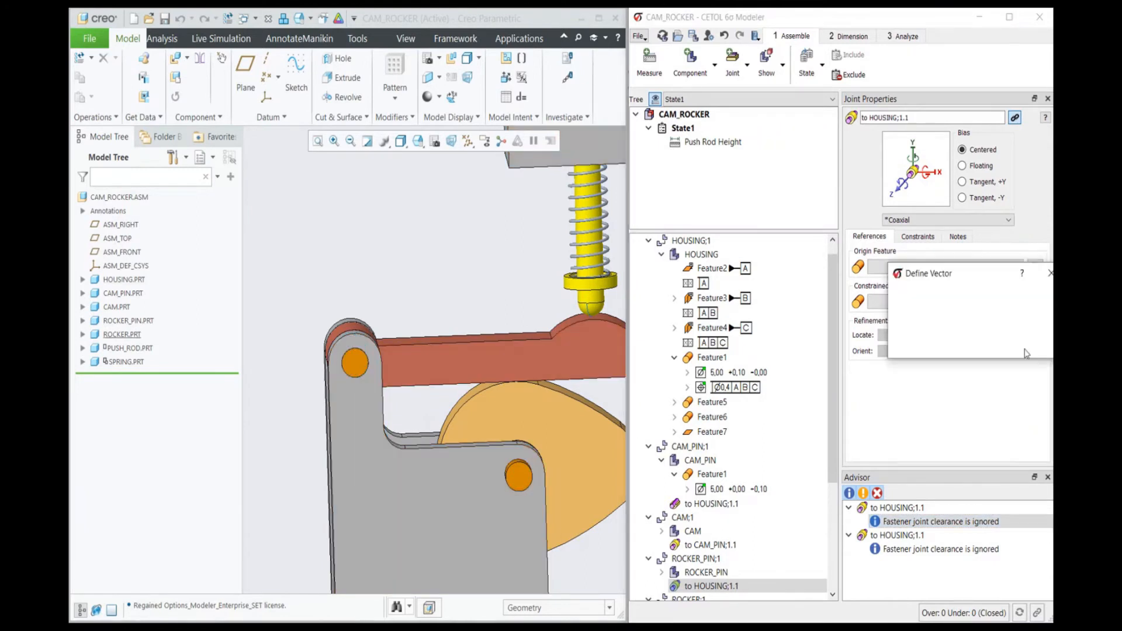
middle_drag(387, 362, 408, 412)
click(418, 431)
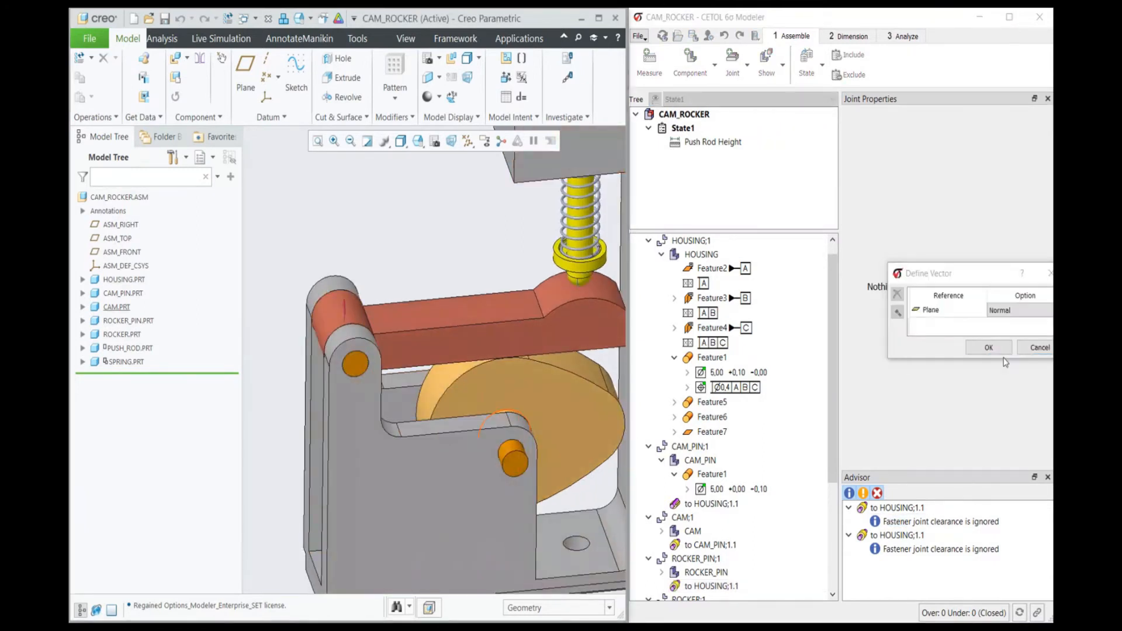
click(989, 347)
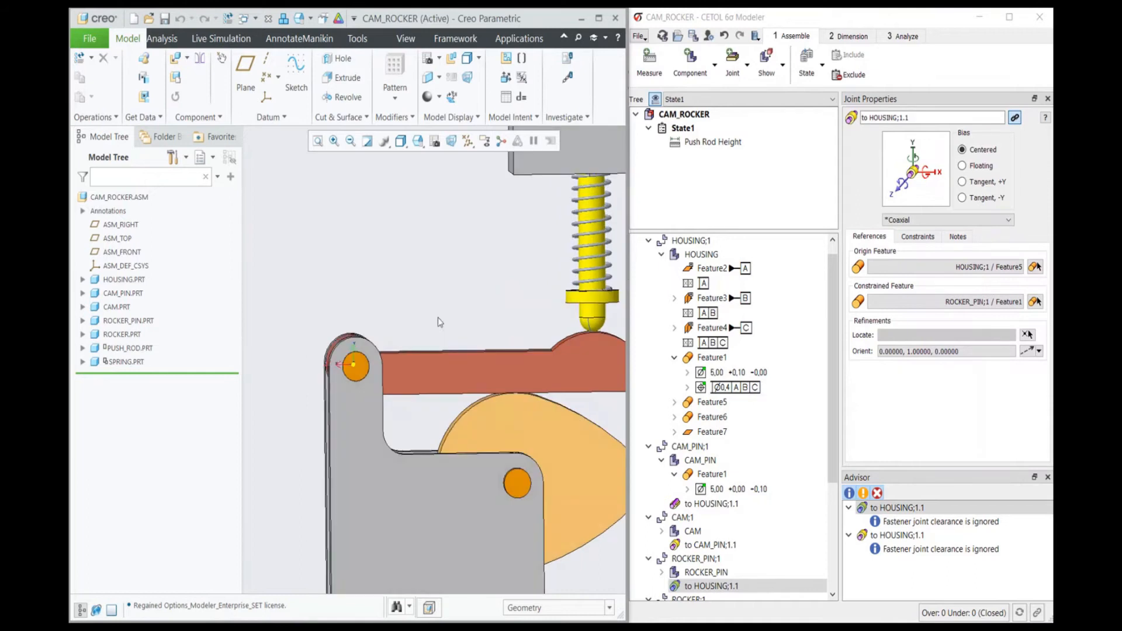
click(976, 181)
- Set the bias of the push rod's flagged coaxial joint to the housing to Floating
click(941, 521)
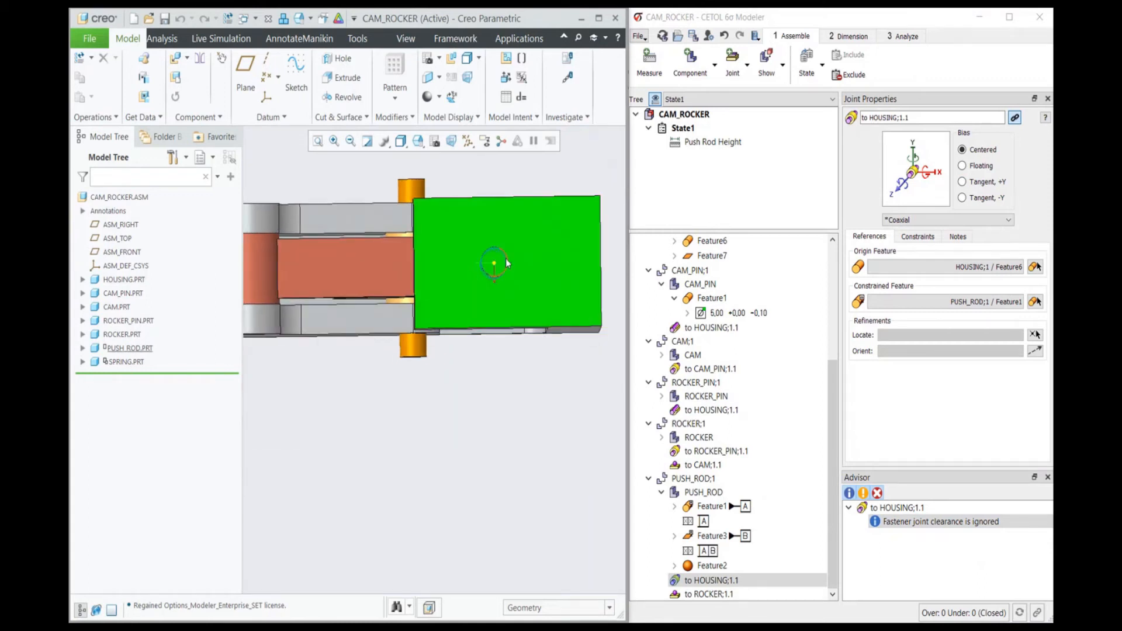
scroll(489, 270, up, 2)
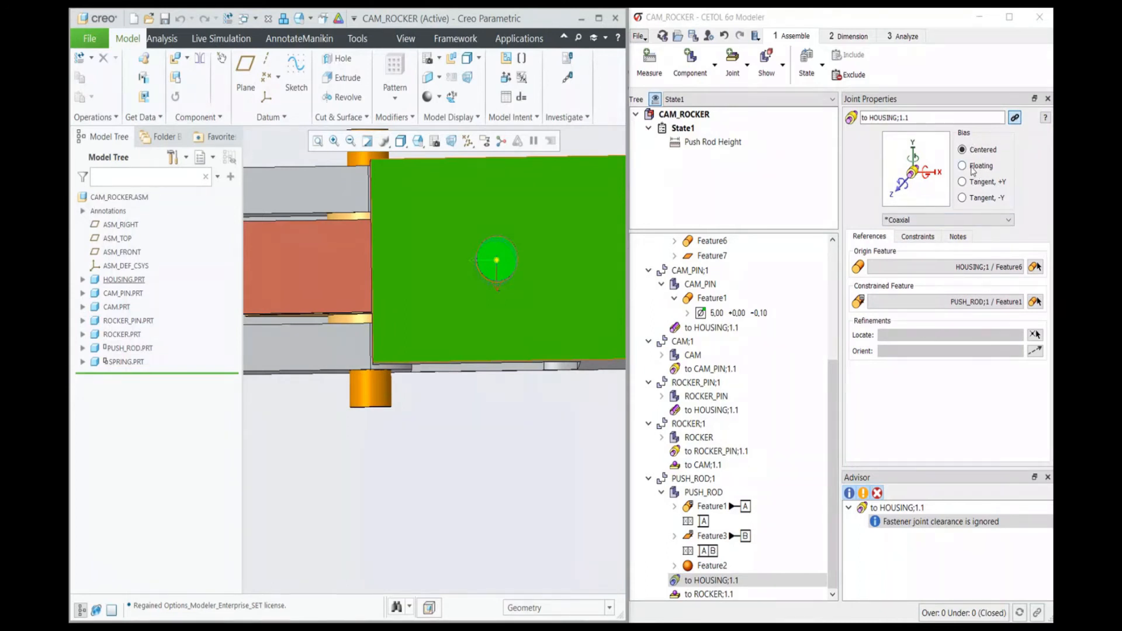
click(973, 169)
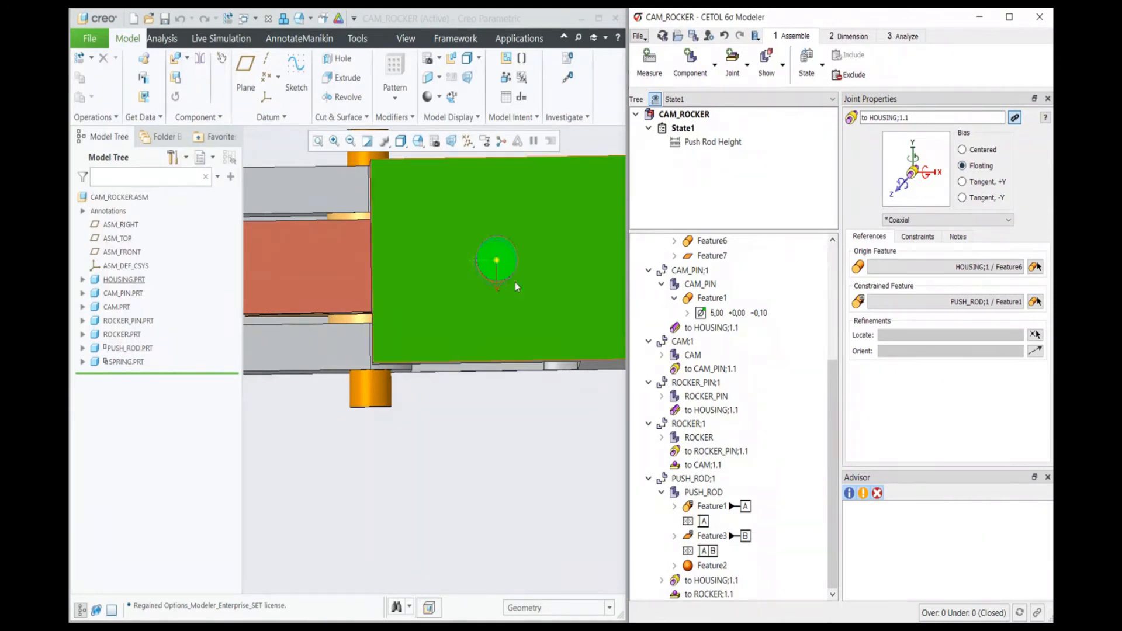
mouse_move(481, 264)
middle_down()
mouse_move(494, 261)
mouse_move(492, 270)
middle_up()
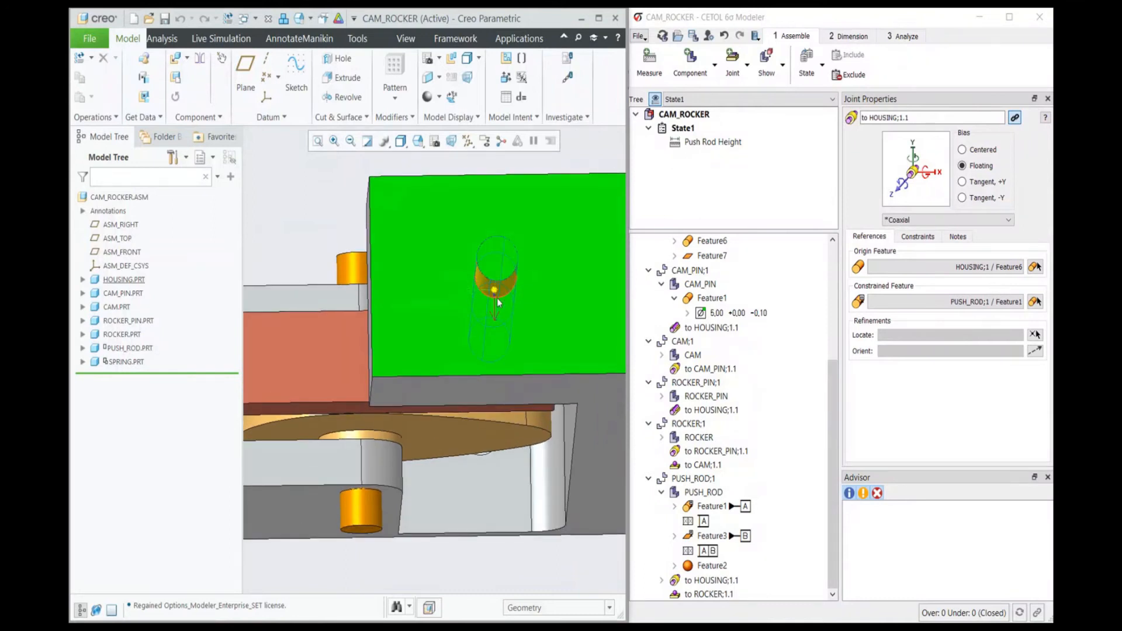
- Solve the Push Rod Height measurement using the 1st-Order Approximation with Tolerance Midpoint as the derivative expansion point
key(ctrl+d)
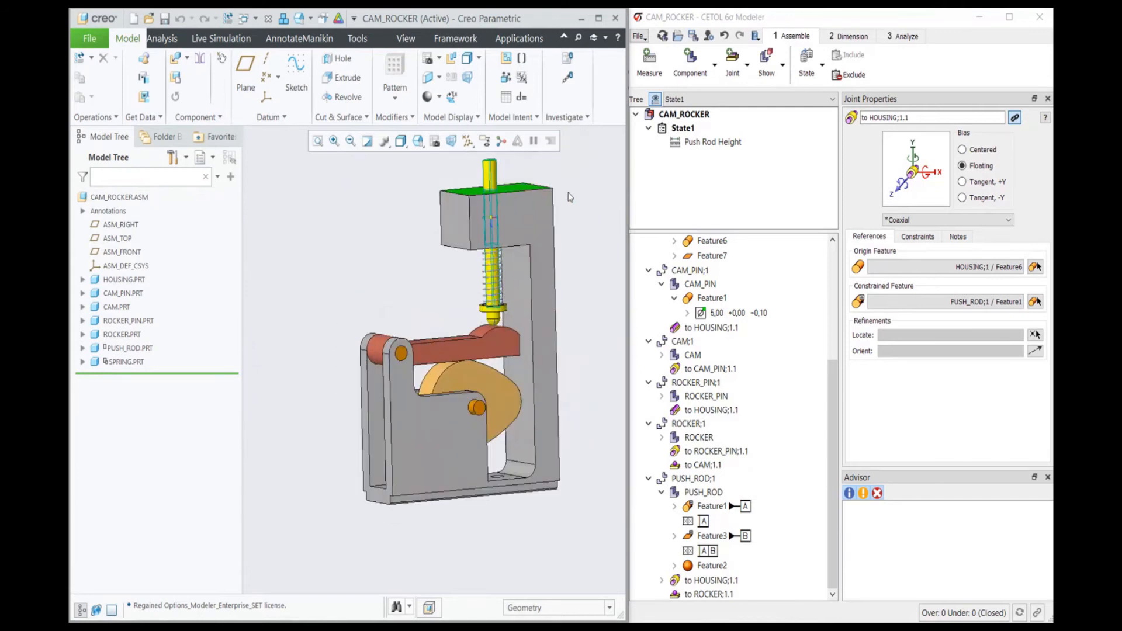
scroll(576, 161, up, 2)
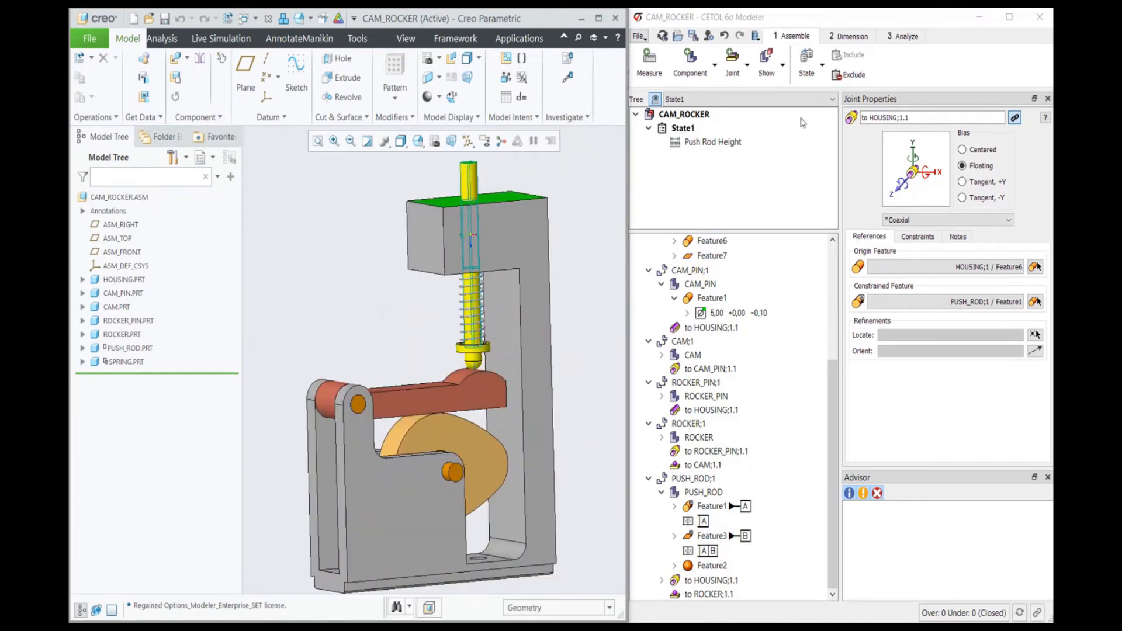
click(904, 37)
click(646, 71)
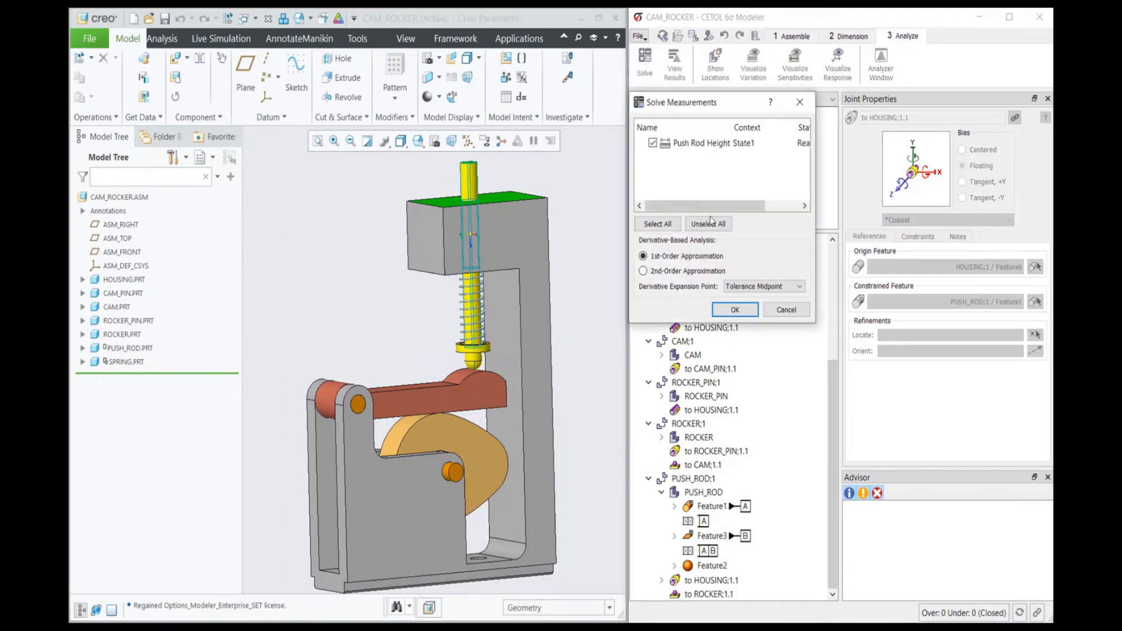
click(742, 306)
- View the solved results for Push Rod Height and study the variation plot, distribution and quality metrics
click(708, 143)
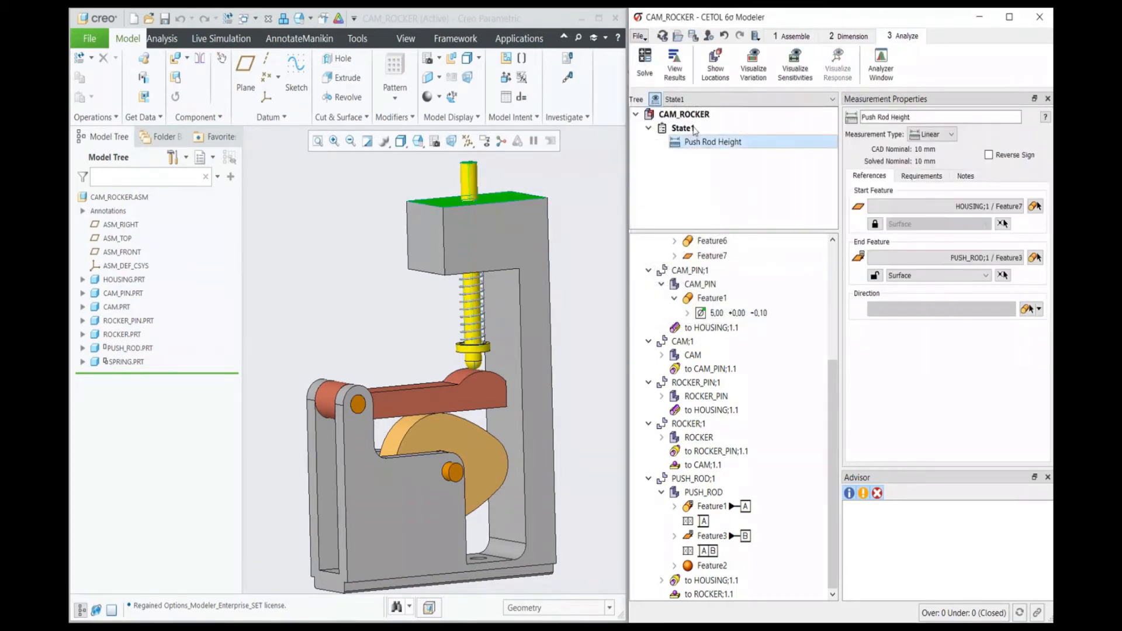
click(675, 63)
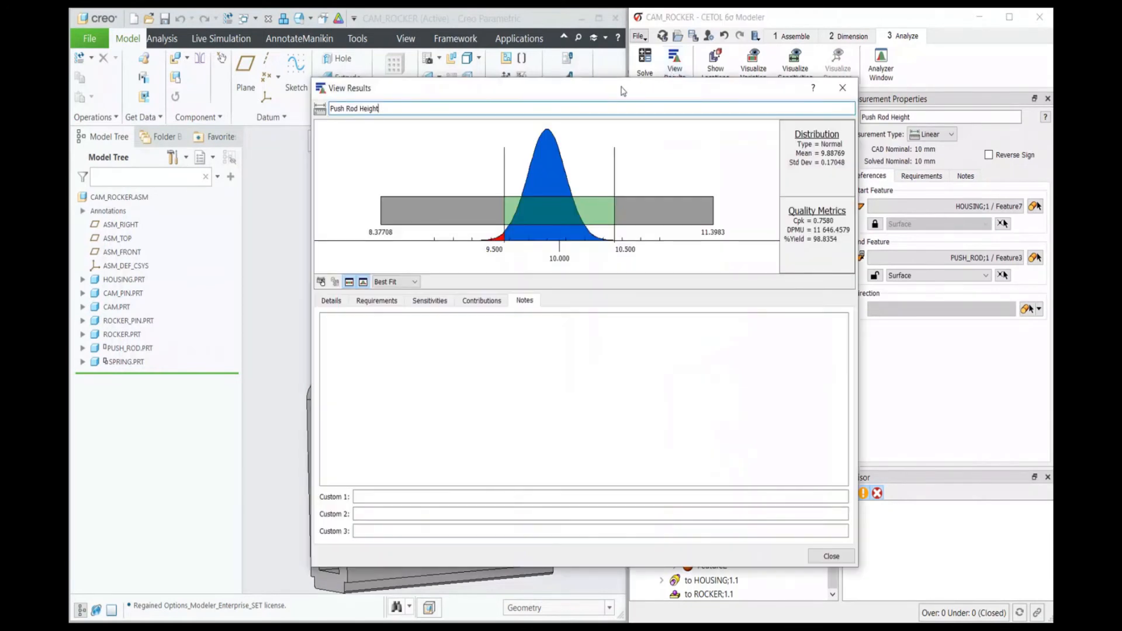
drag(624, 91, 504, 94)
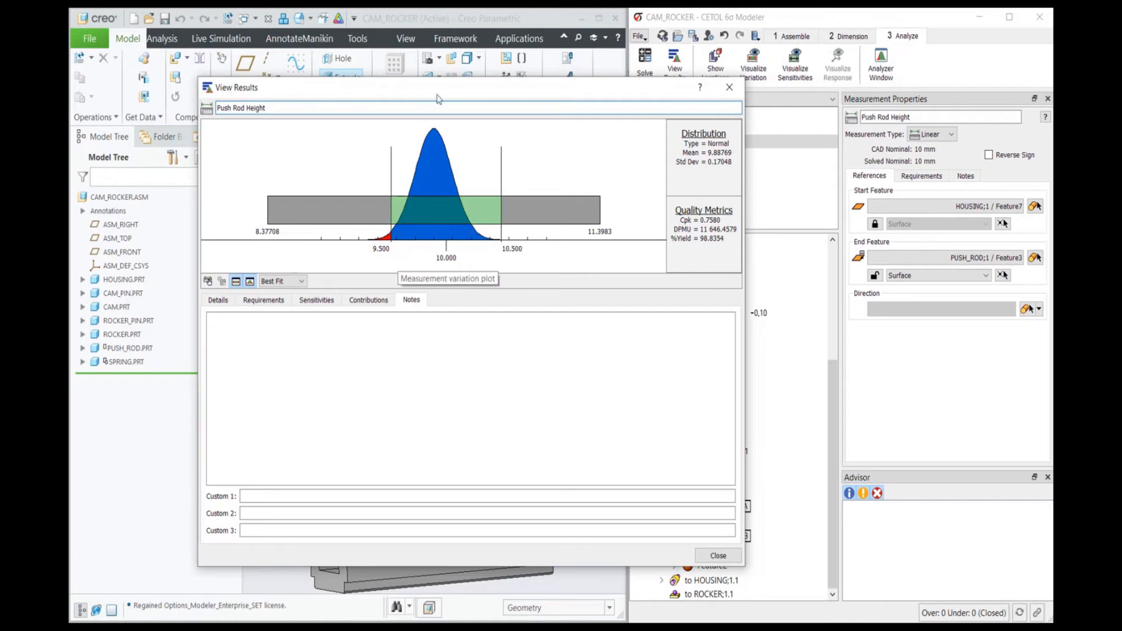
drag(439, 95, 481, 92)
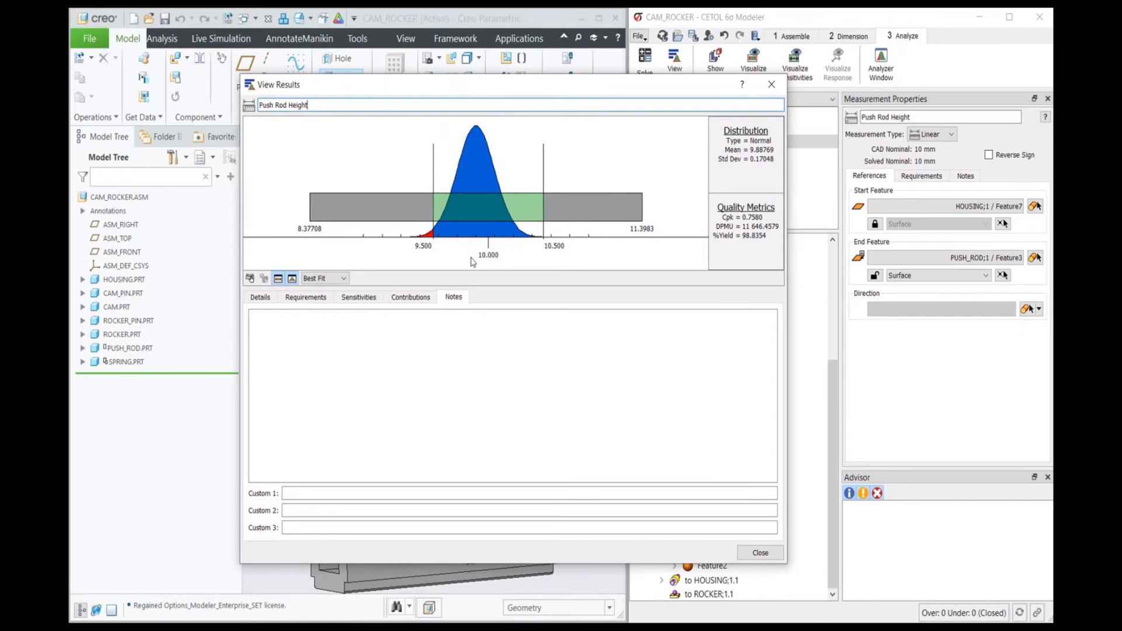
- Check the Push Rod Height requirements against the variation plot and quality metrics in the results
click(315, 296)
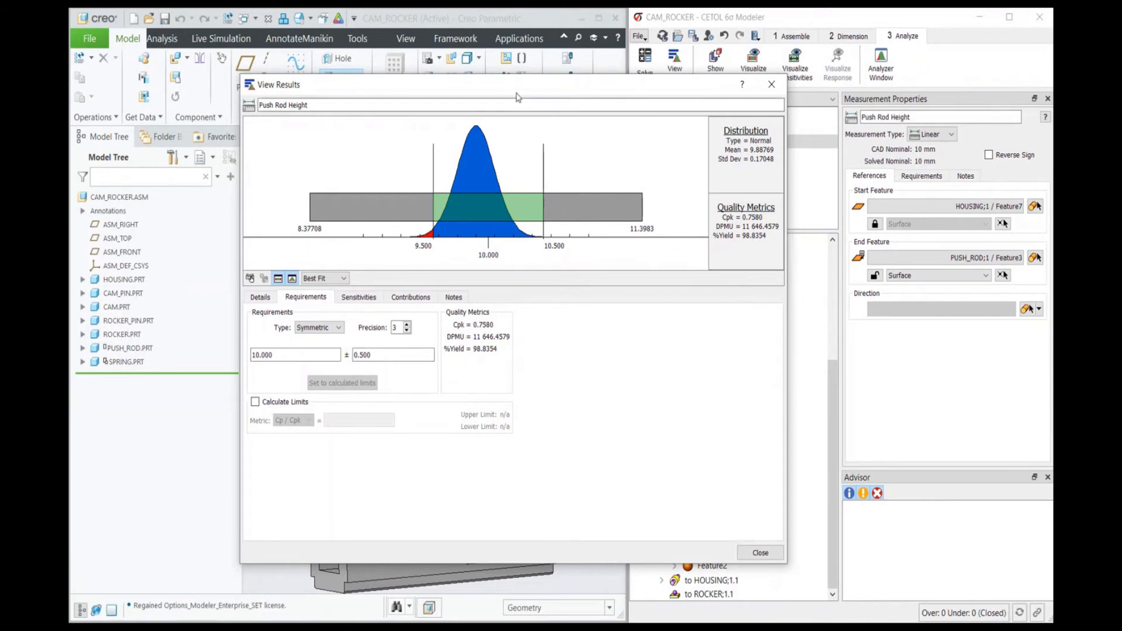
drag(515, 88, 670, 89)
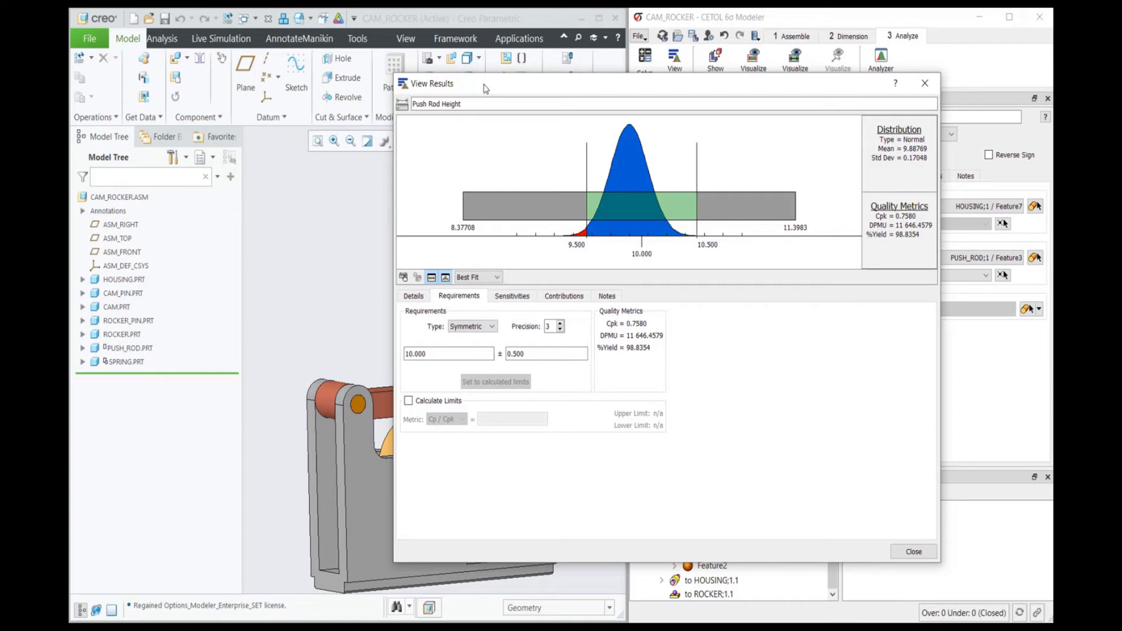
drag(574, 92, 462, 78)
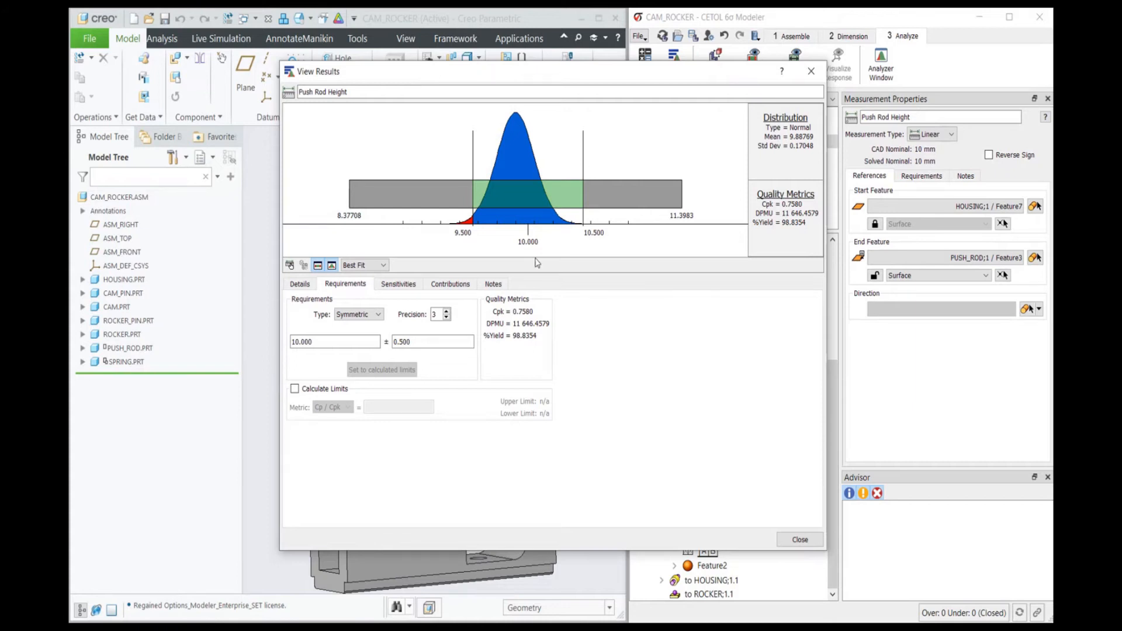
- Review the ranked statistical contributions to Push Rod Height, based on tolerances
click(456, 285)
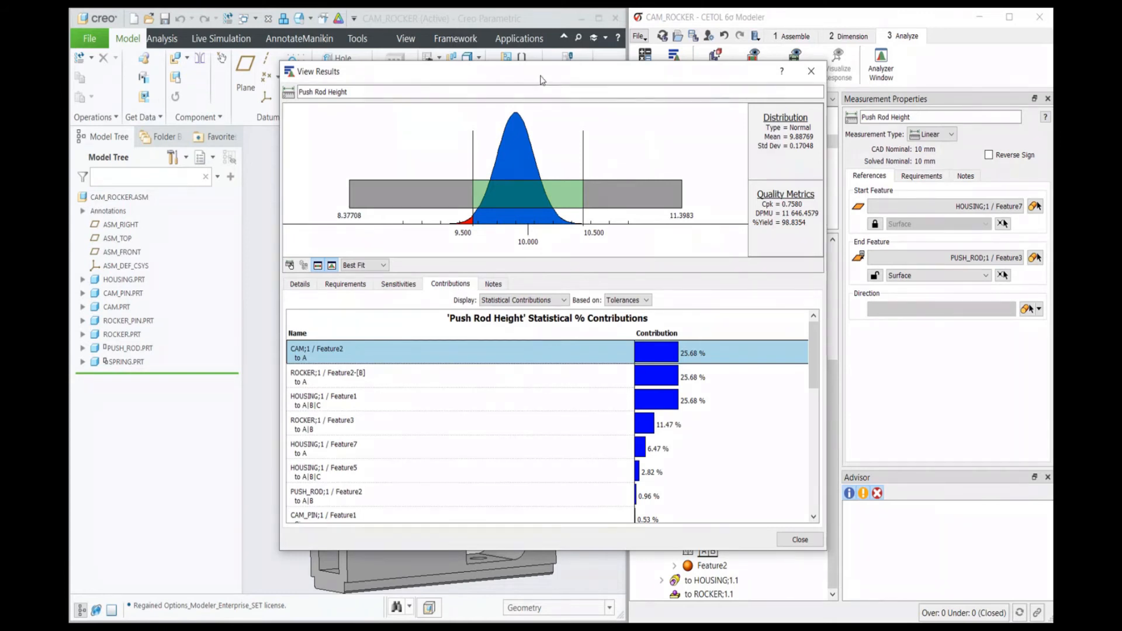
drag(542, 80, 526, 53)
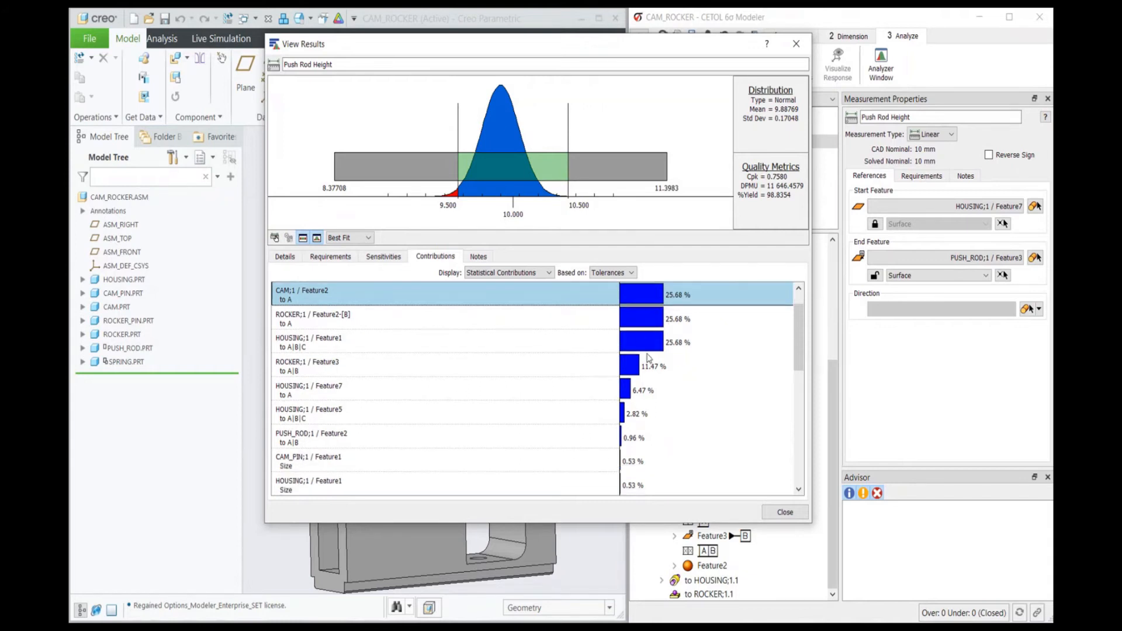
scroll(637, 362, down, 1)
scroll(611, 392, down, 3)
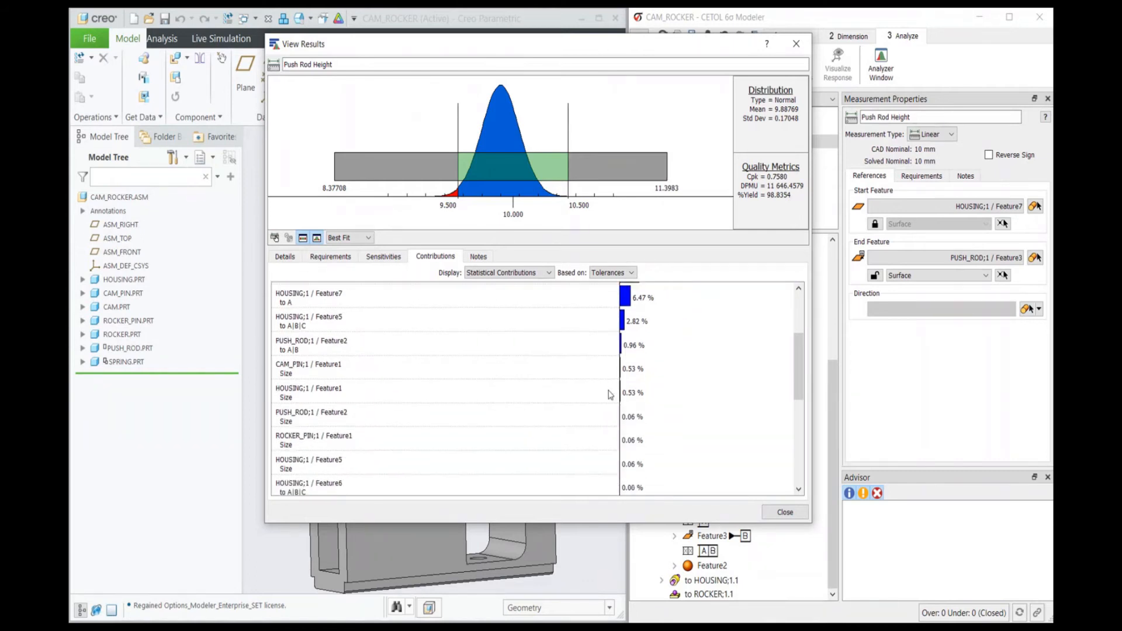
- Inspect the size contribution of the housing's Feature5 and compare it with the lowest-ranked contributors
click(599, 470)
scroll(580, 431, down, 5)
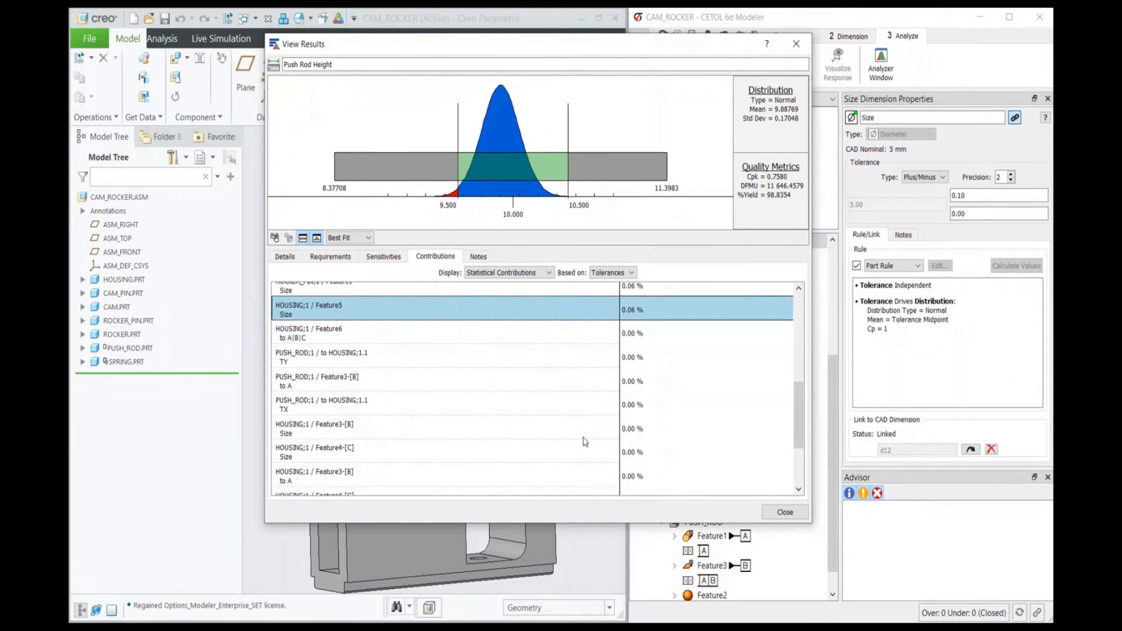
scroll(585, 444, down, 1)
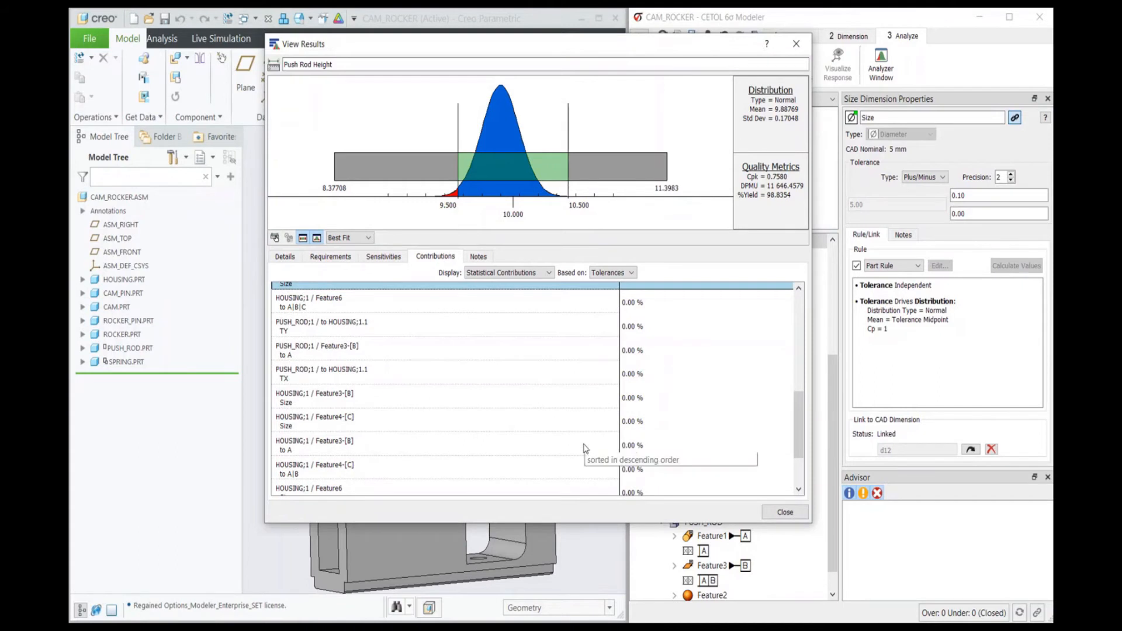
scroll(586, 448, up, 1)
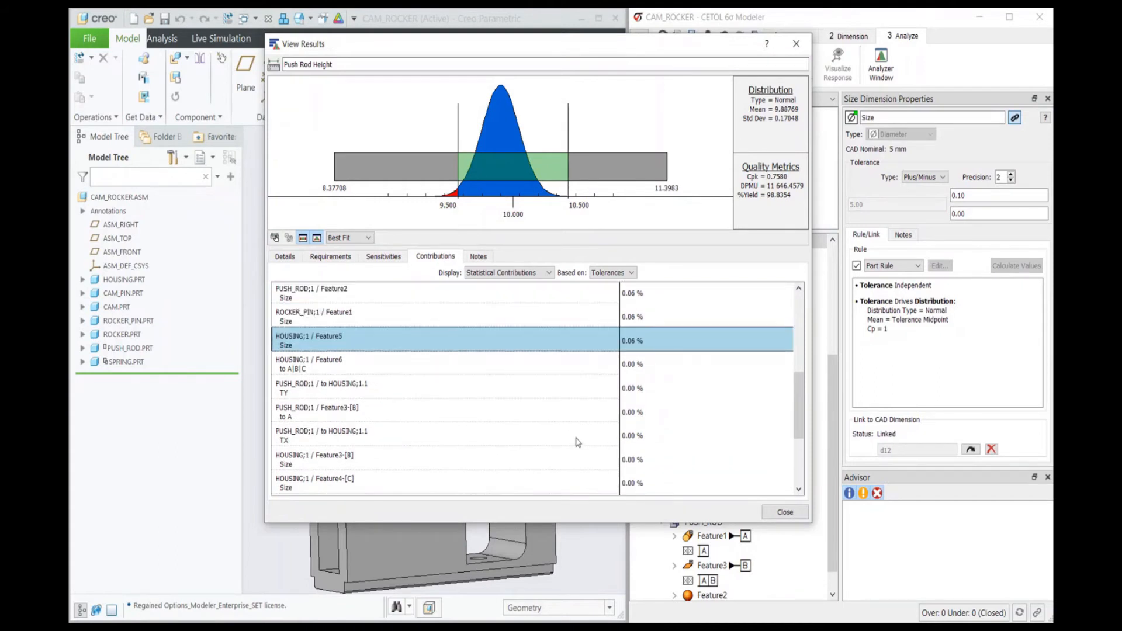
scroll(578, 441, up, 2)
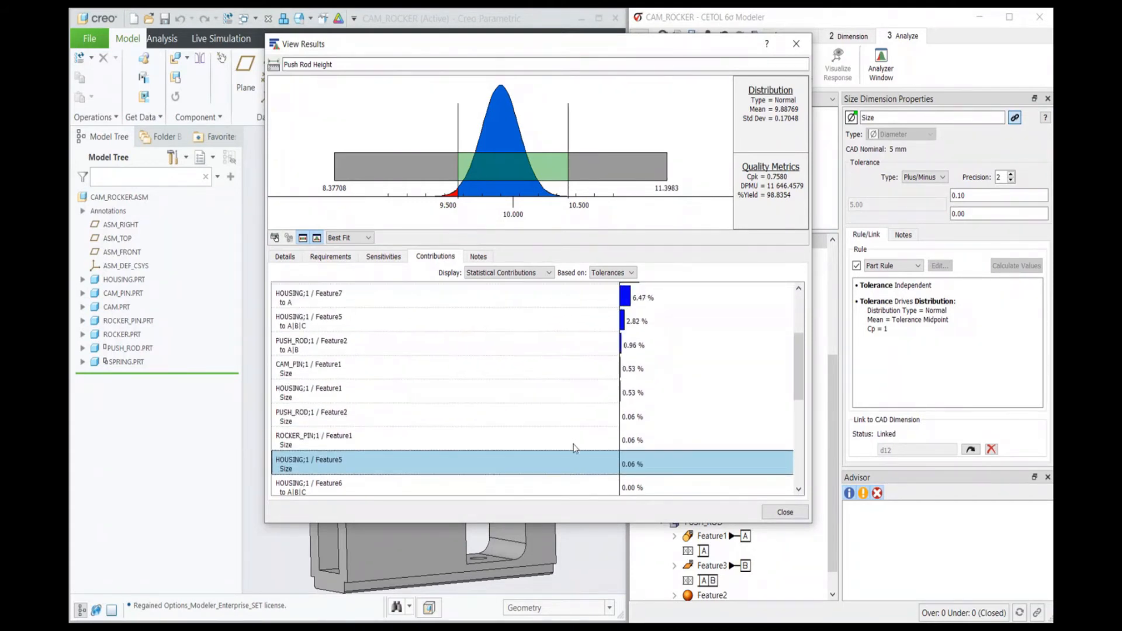
- Inspect the contribution of CAM;1 / Feature2 to A and uncover the Creo model to locate its geometry
scroll(643, 461, up, 3)
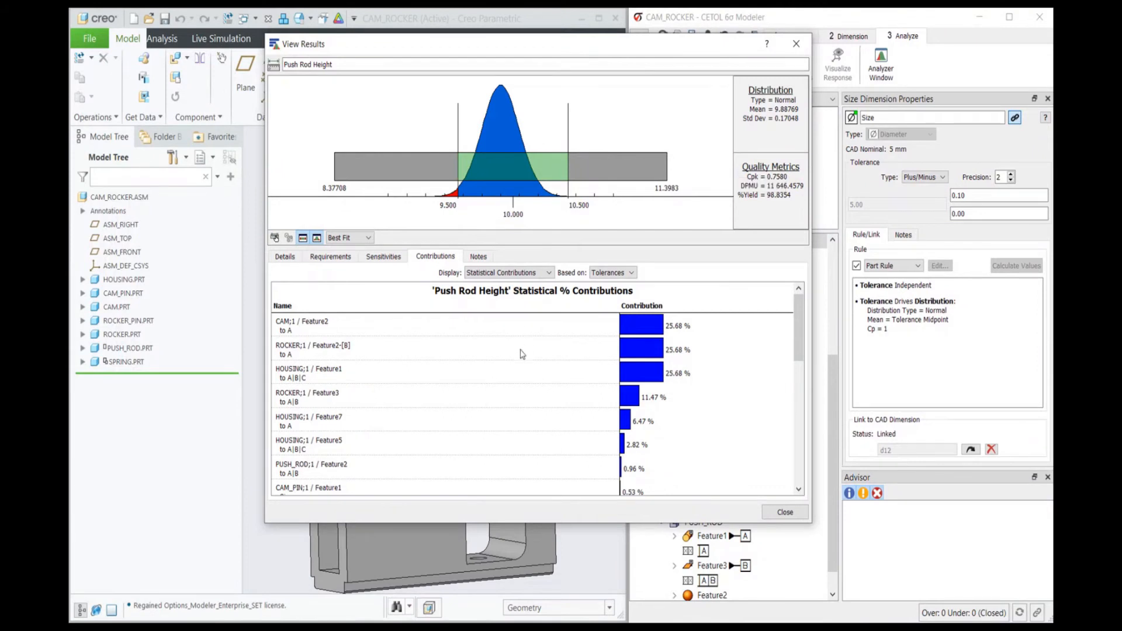
click(533, 327)
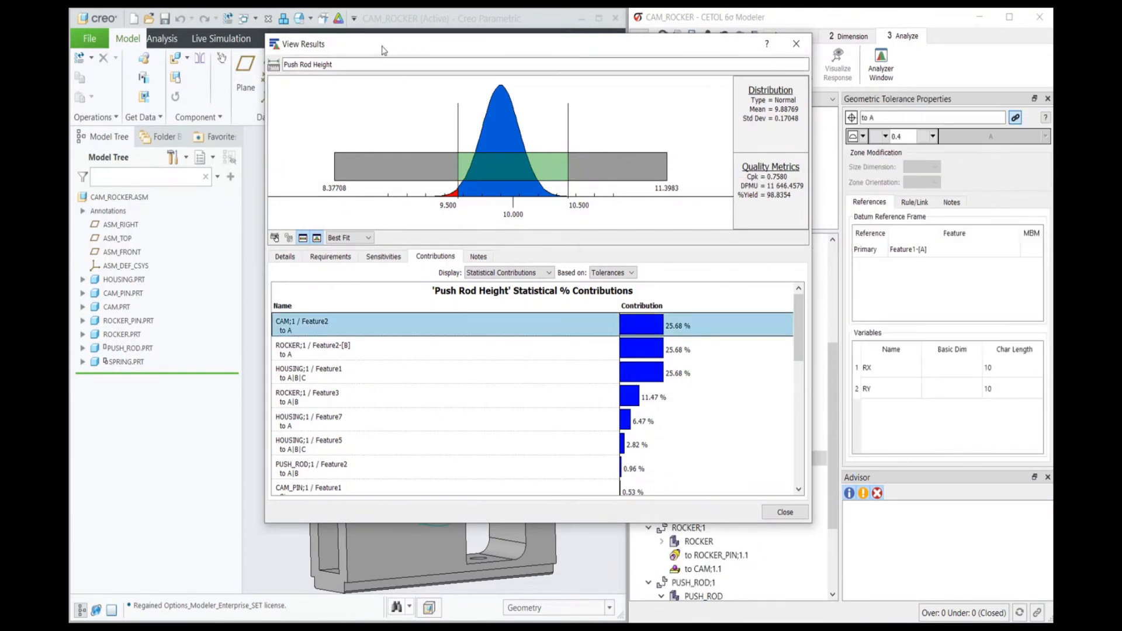
drag(393, 51, 646, 94)
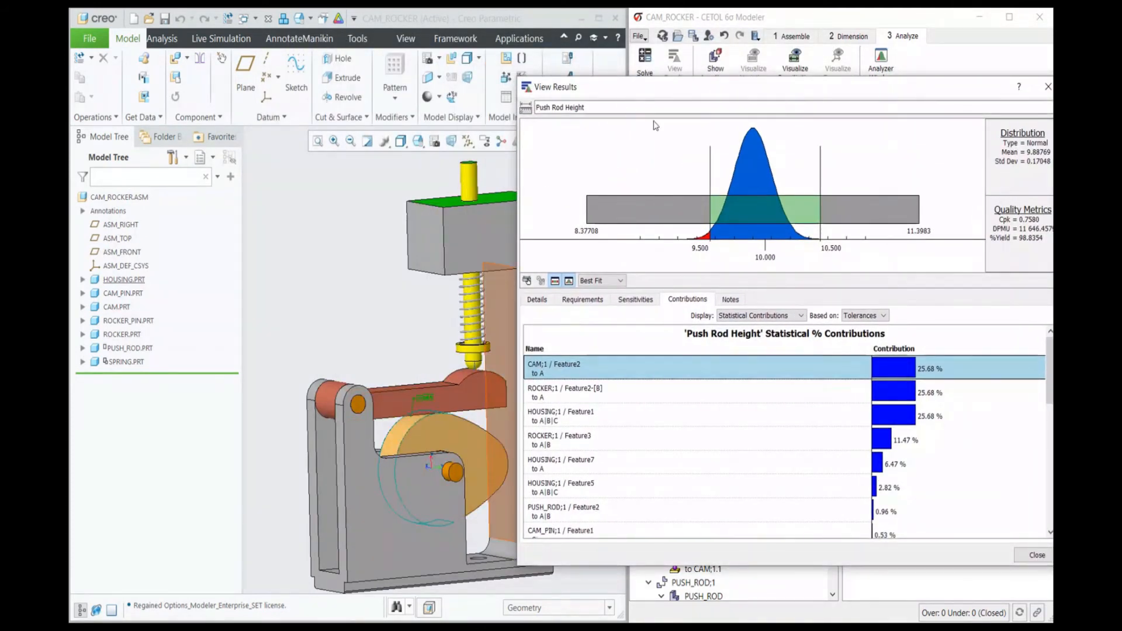
- Examine the profile tolerance of CAM;1 / Feature2 to A on the cam surface in the Creo model
drag(641, 87, 929, 114)
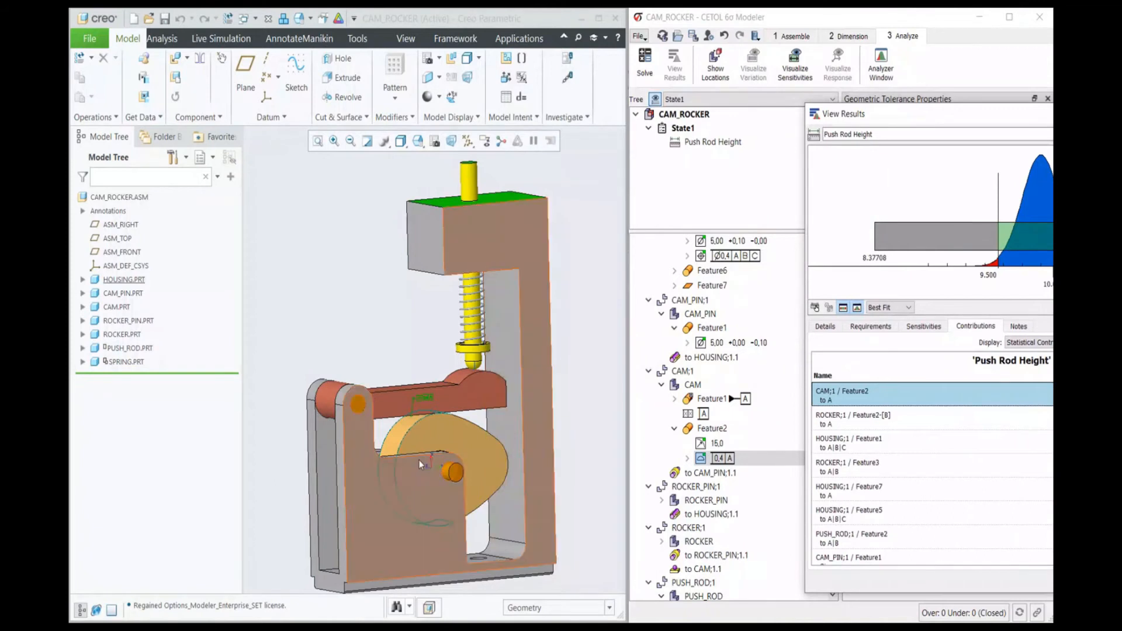
scroll(422, 440, up, 5)
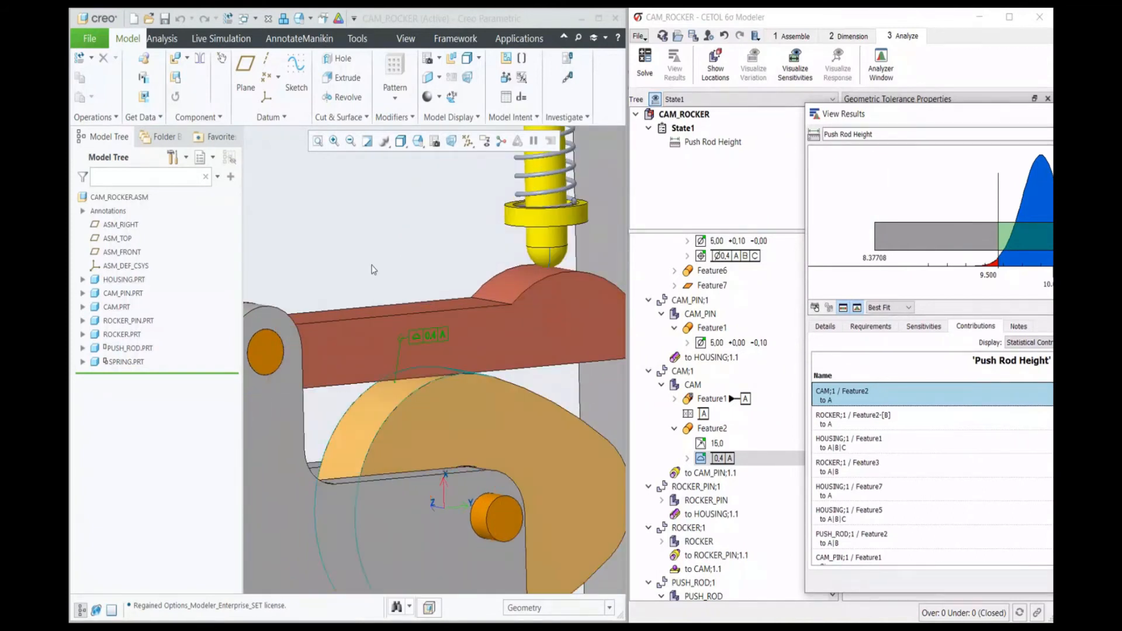
scroll(369, 307, down, 2)
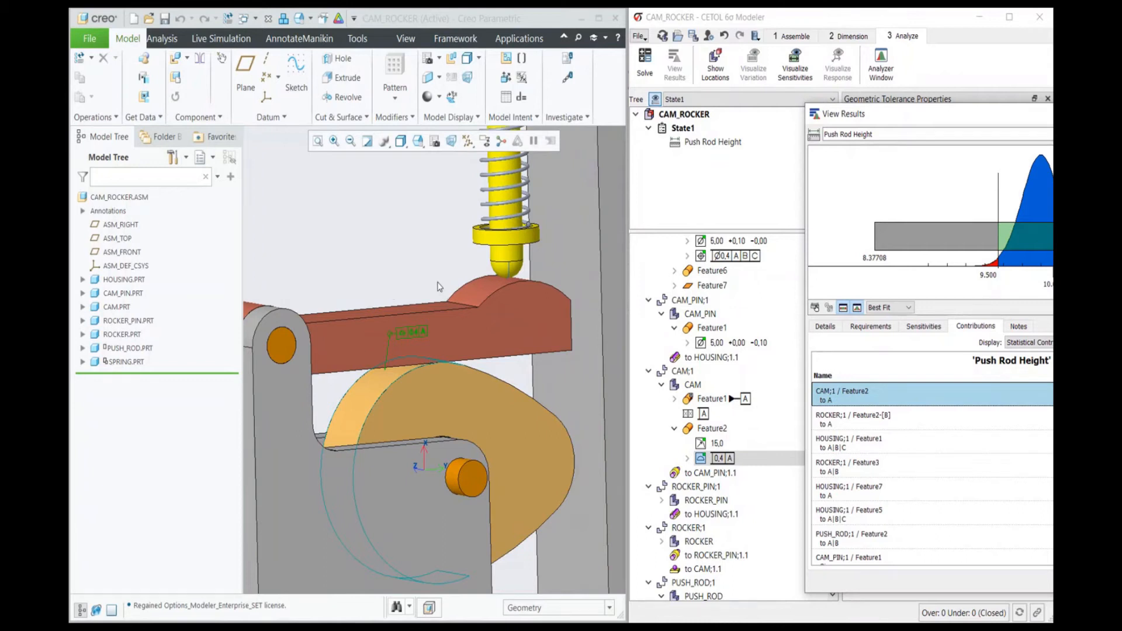
drag(876, 120, 634, 100)
scroll(385, 356, up, 3)
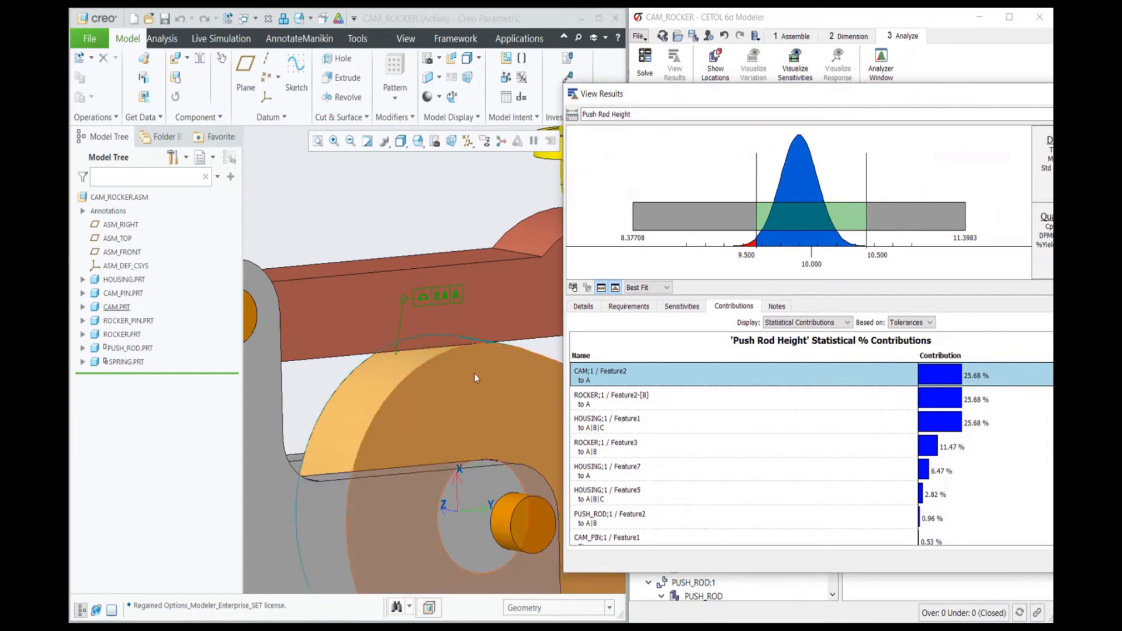
- Inspect the ROCKER;1 / Feature2-[B] to A contributor and its position tolerance on the rocker geometry
click(690, 403)
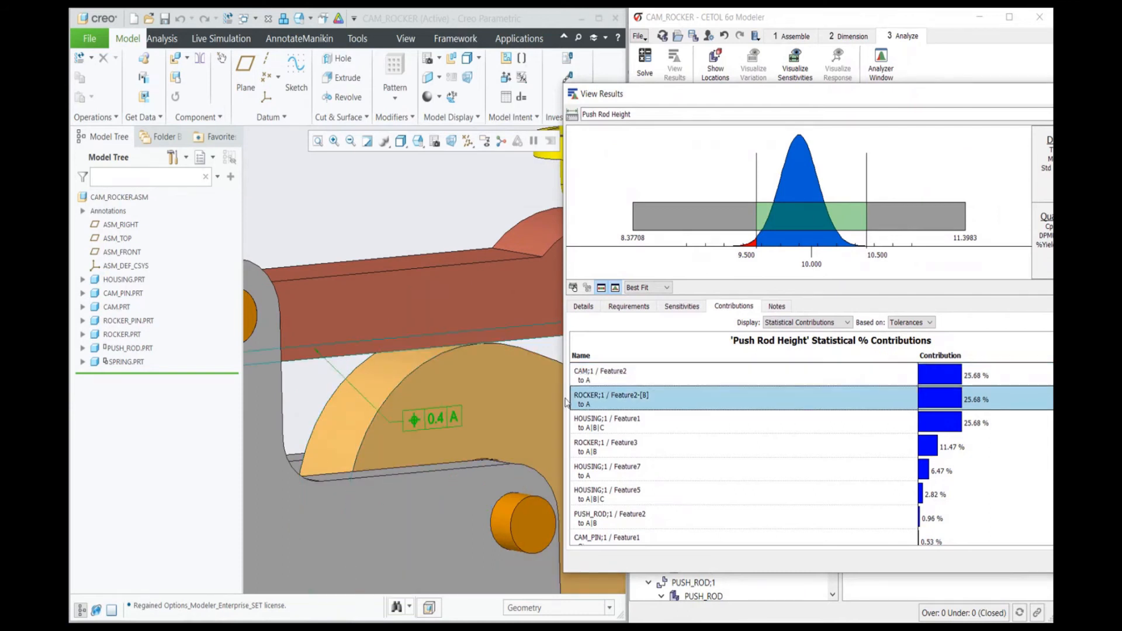
click(336, 388)
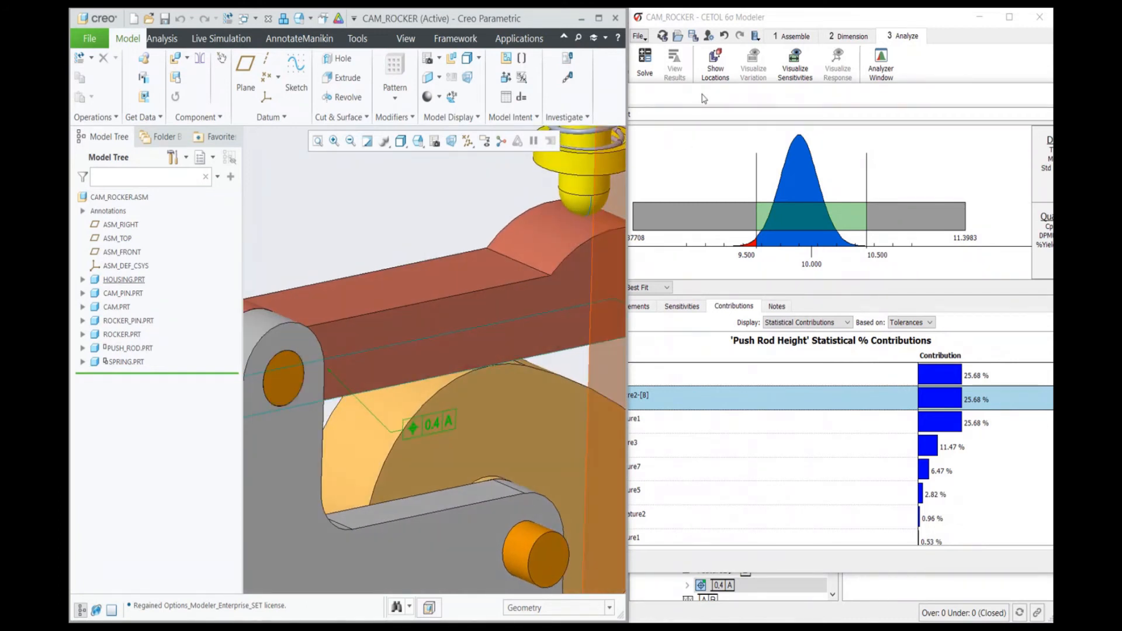
click(674, 64)
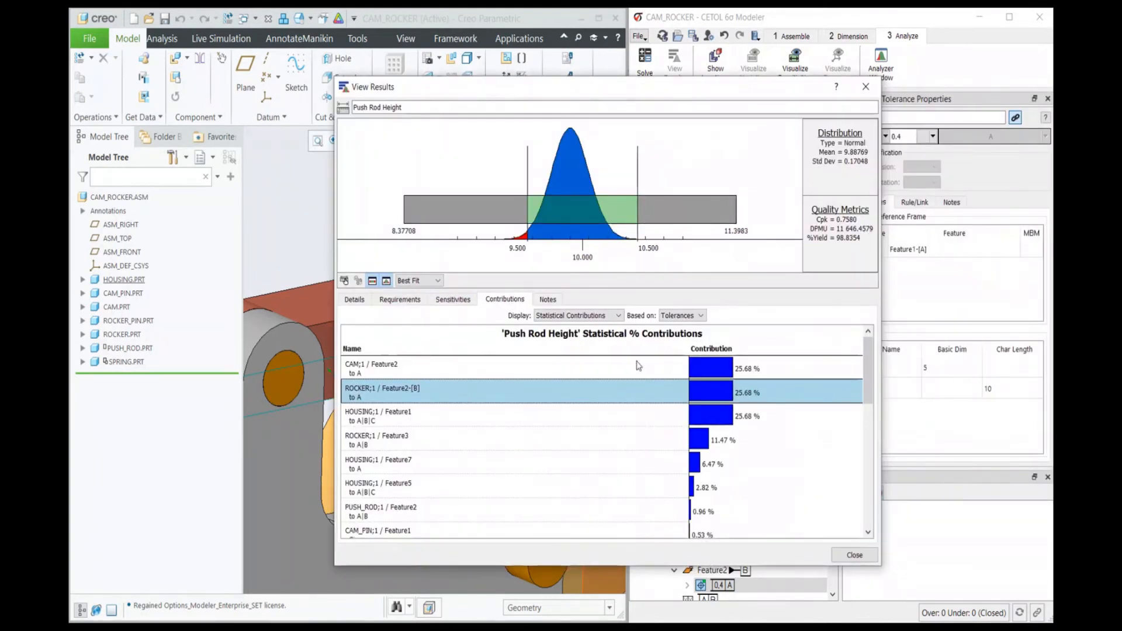
- Review the linear sensitivities of Push Rod Height and locate the HOUSING;1 / Feature7 to A / TY variable on the whole assembly
click(453, 299)
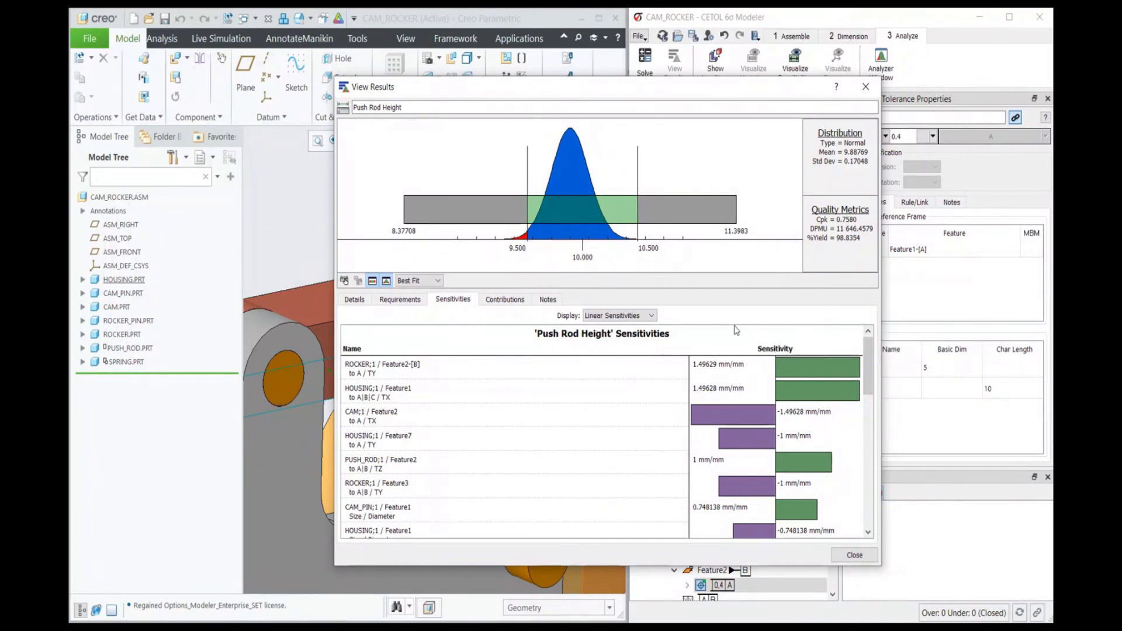
click(481, 443)
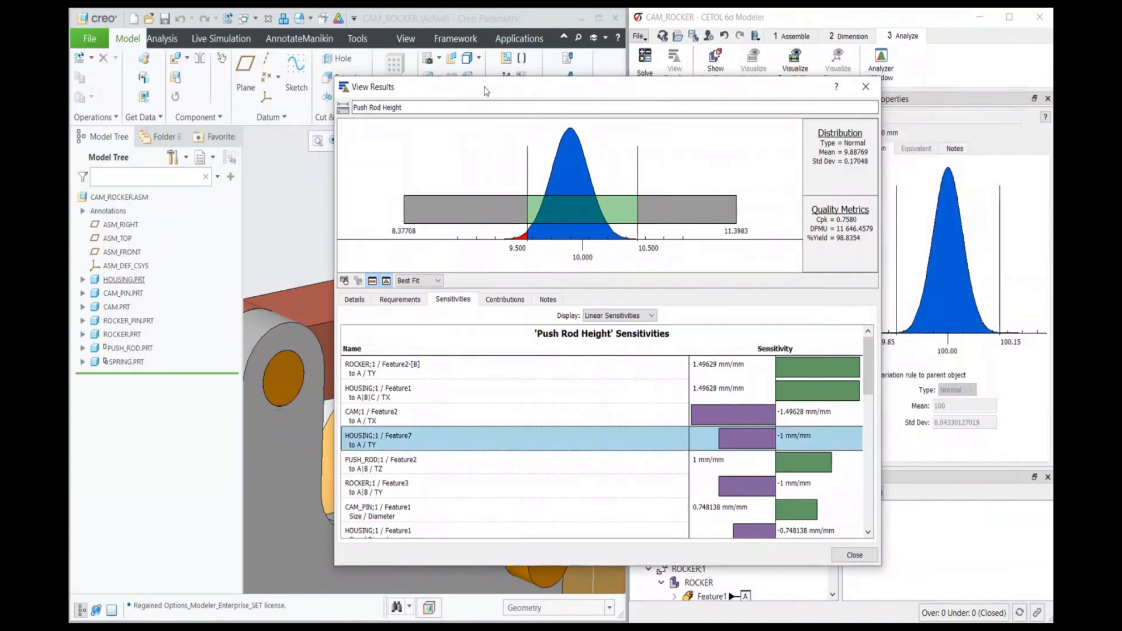
drag(484, 92, 799, 90)
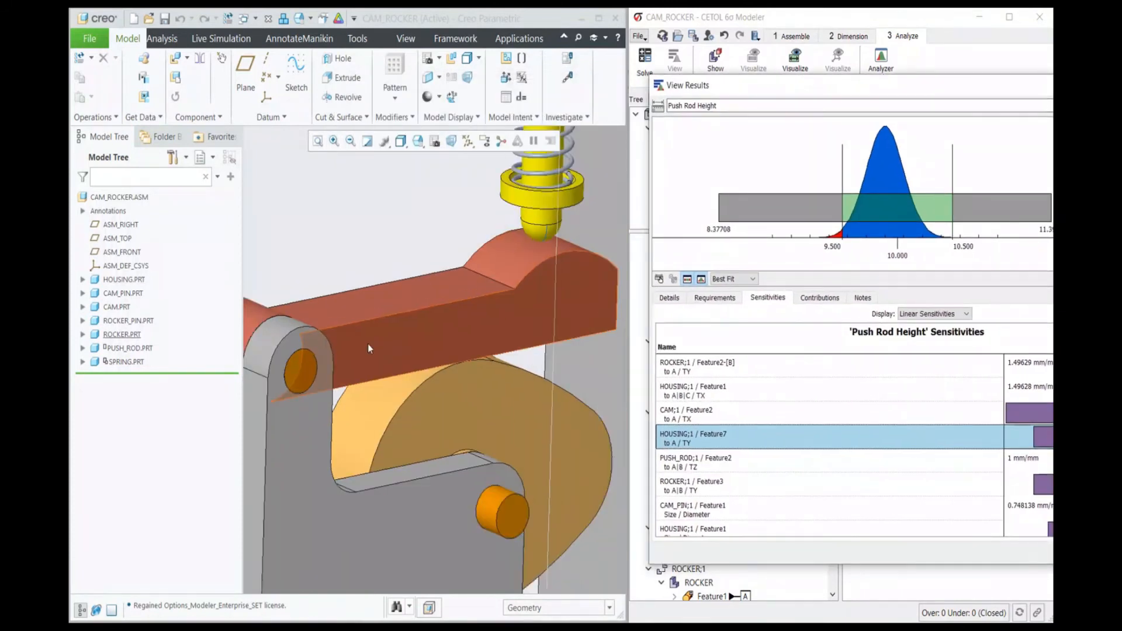
scroll(368, 348, down, 10)
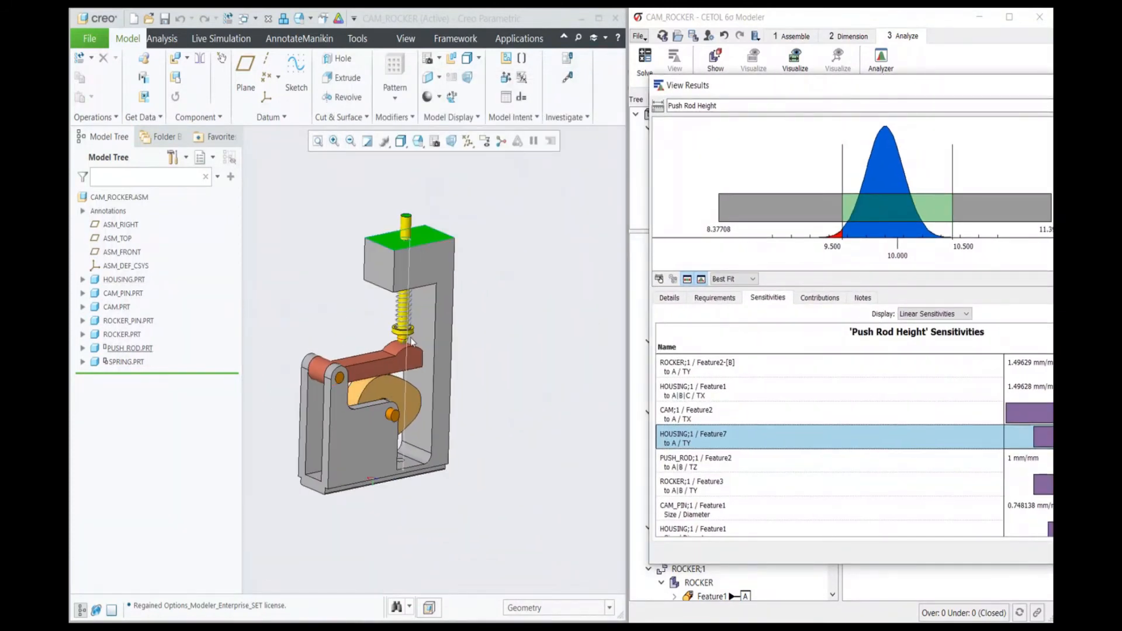
scroll(411, 258, up, 2)
middle_drag(415, 255, 402, 256)
middle_drag(395, 254, 456, 239)
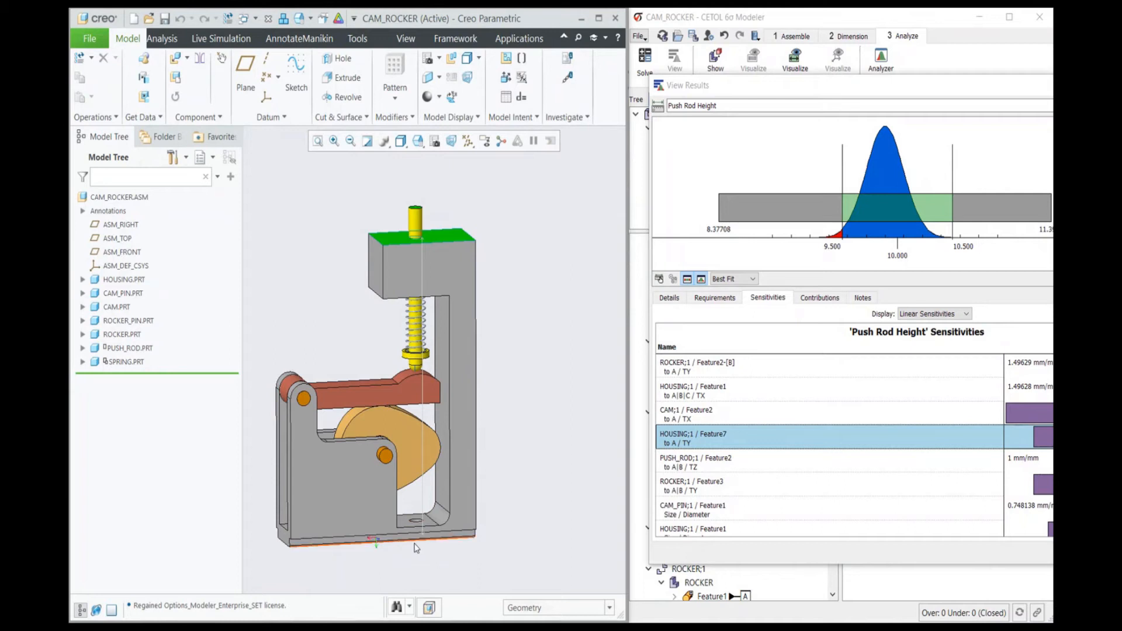
click(754, 85)
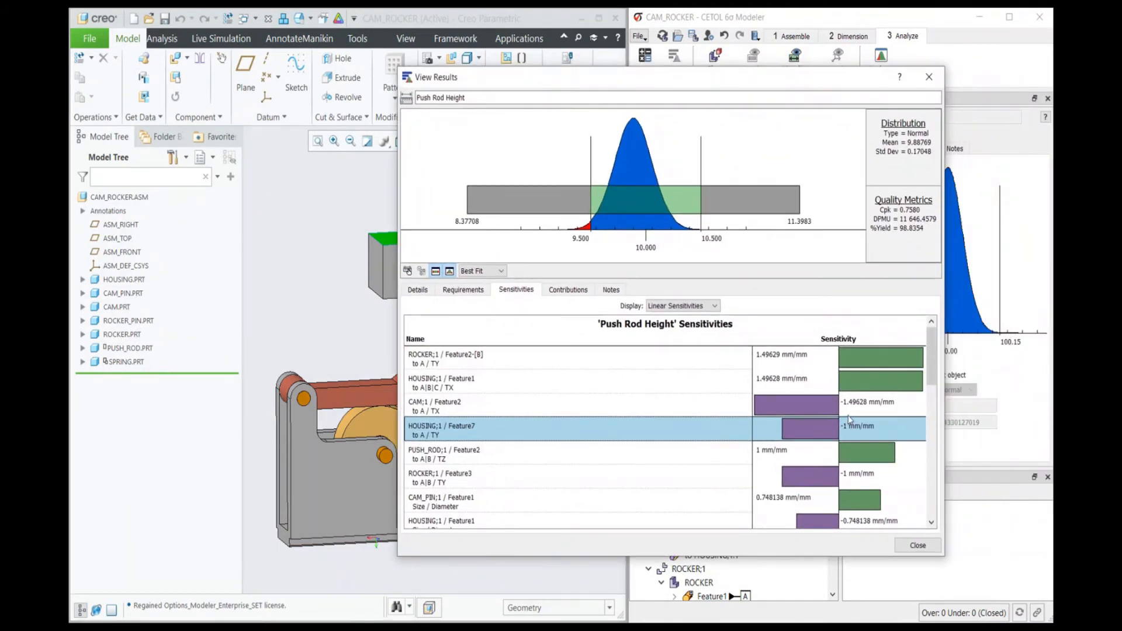
drag(467, 76, 562, 81)
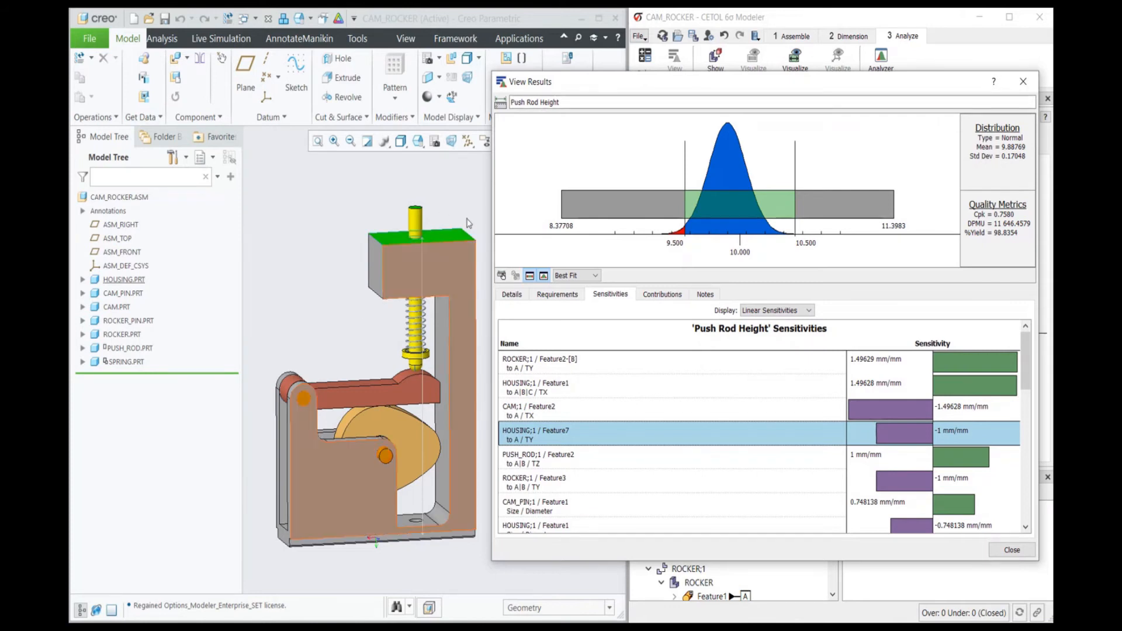
- Inspect the HOUSING;1 / Feature1 to A|B|C / TX sensitivity and its hole location around the cam pin in the model
click(596, 388)
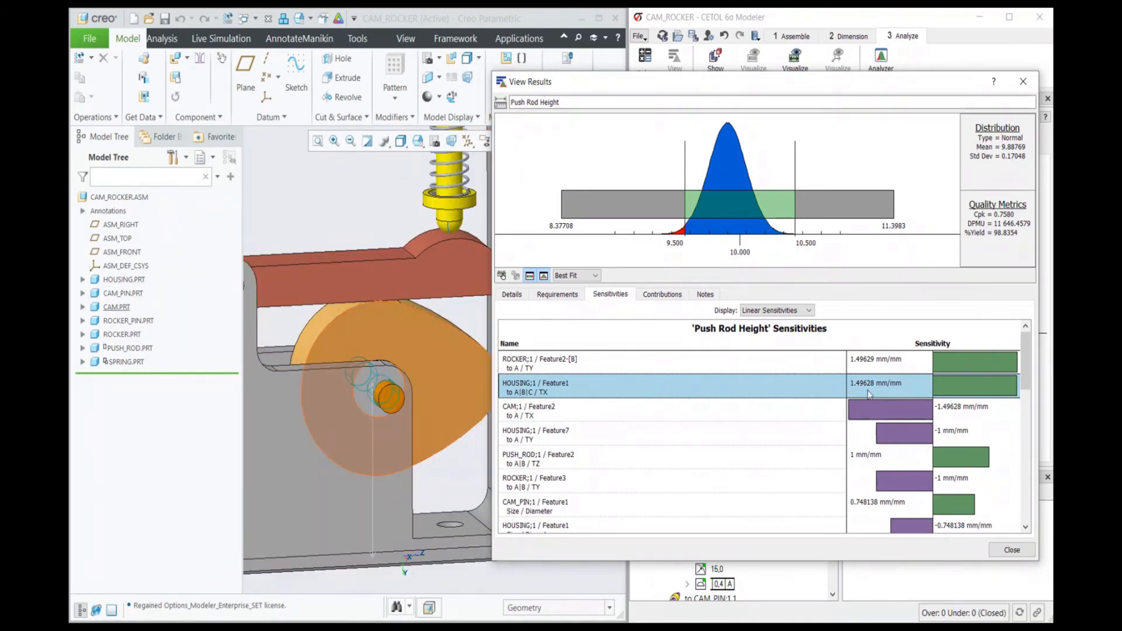
click(376, 408)
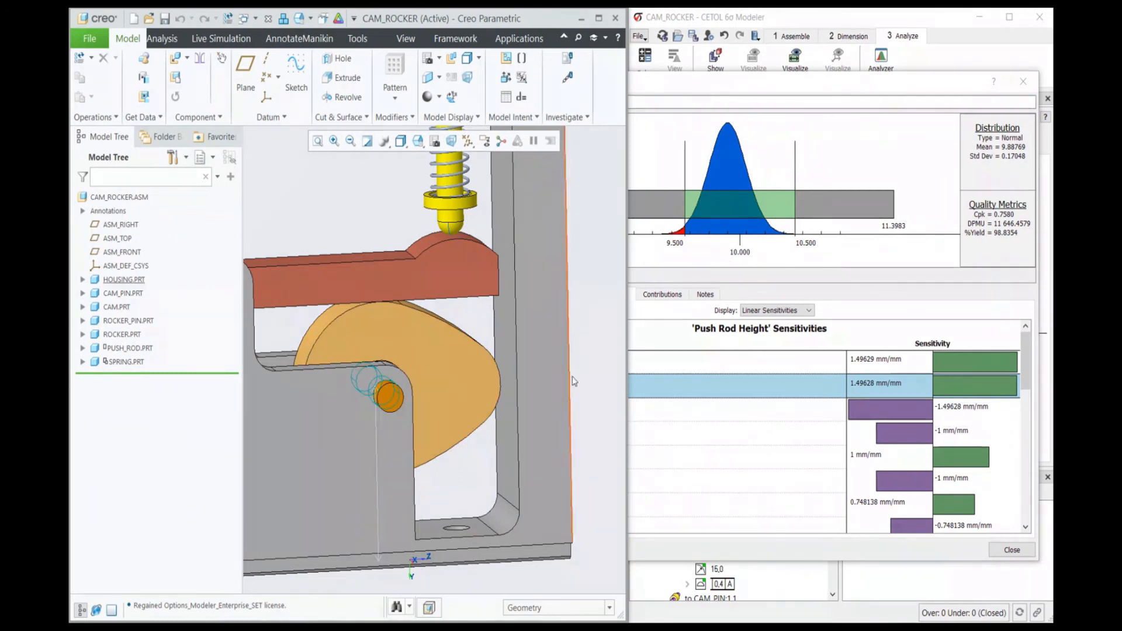
scroll(425, 415, up, 1)
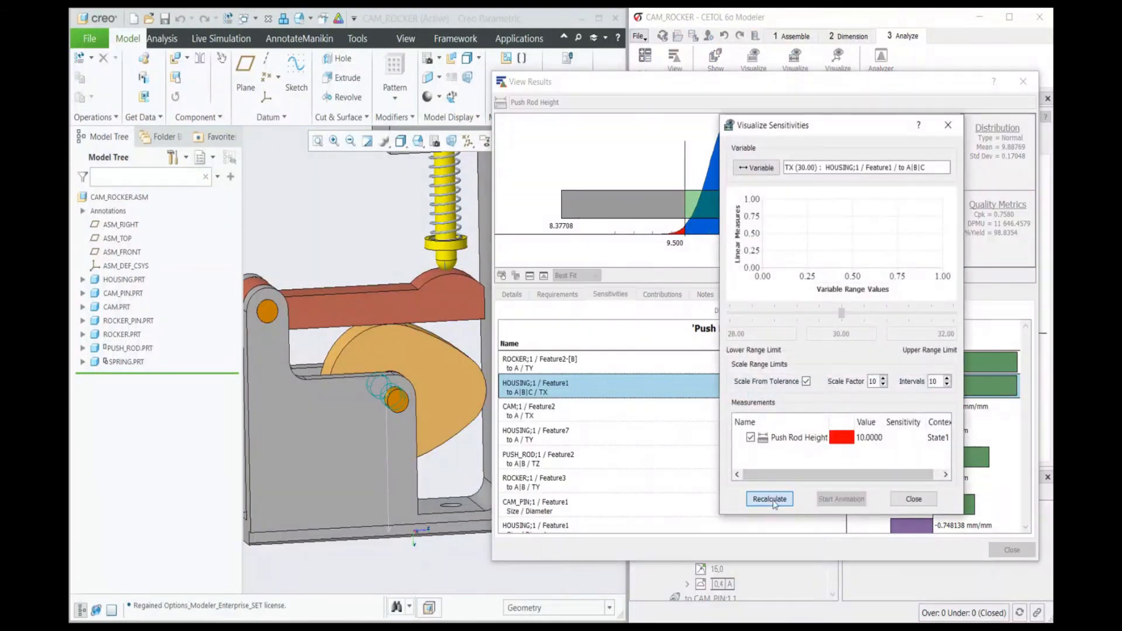
- Calculate and animate the effect of the housing's Feature1 TX variable on Push Rod Height, then stop and close the sensitivity visualization
click(770, 499)
click(841, 498)
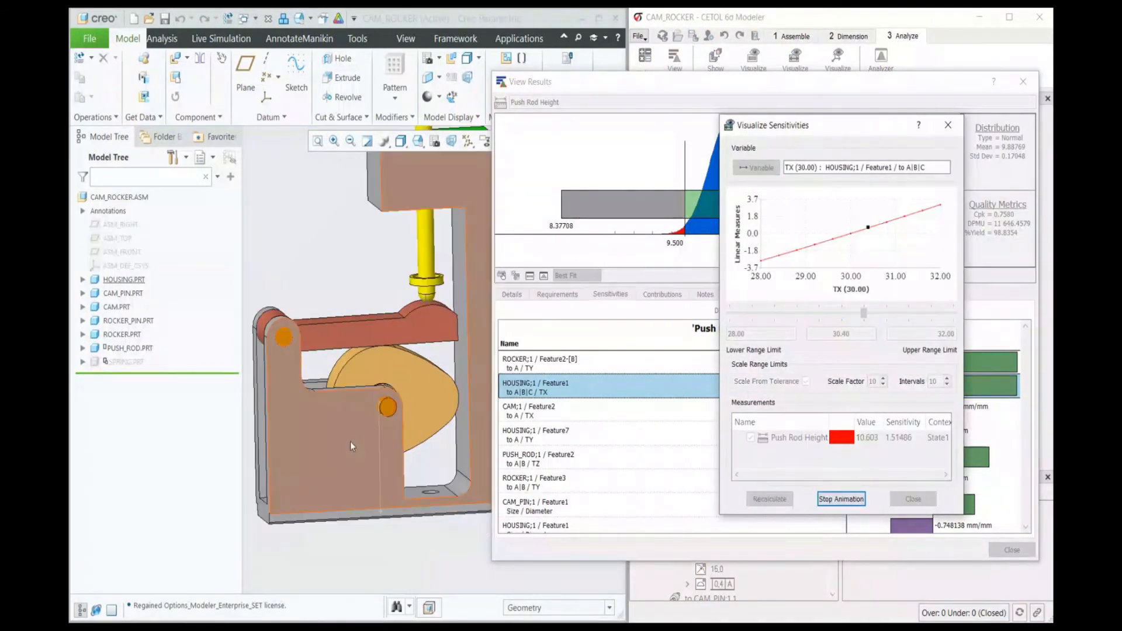
scroll(389, 390, up, 3)
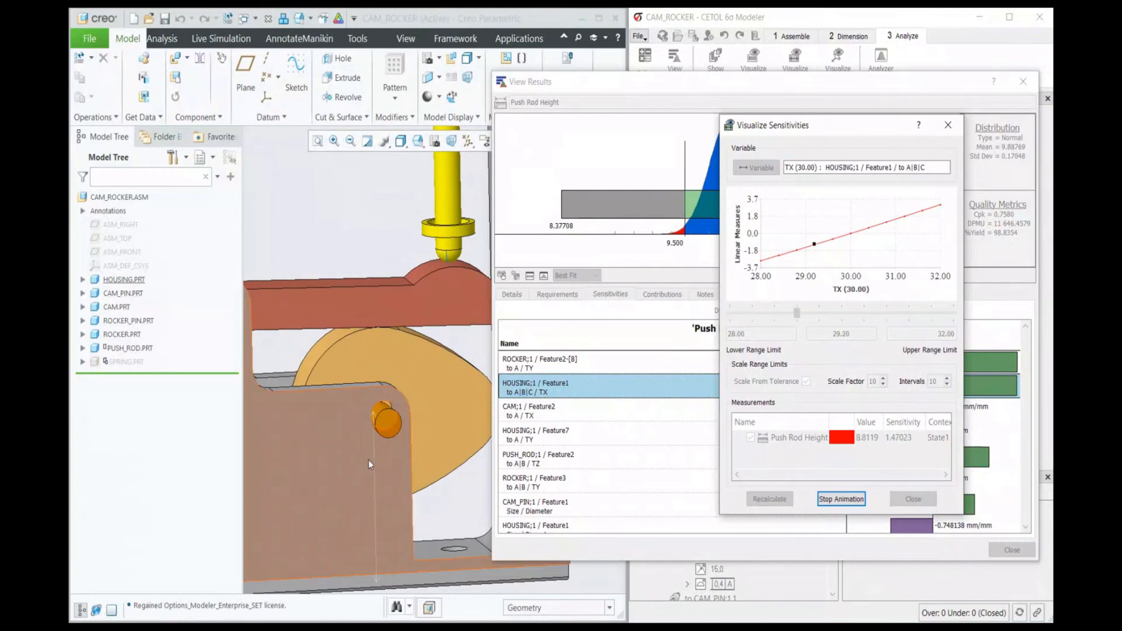
scroll(368, 462, down, 4)
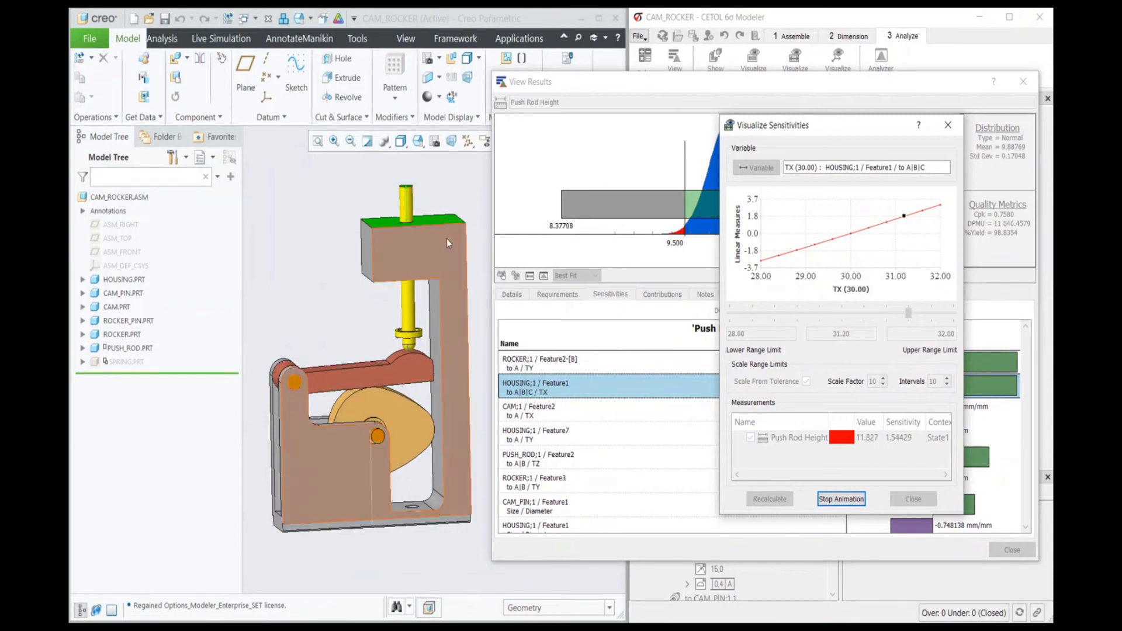
click(858, 503)
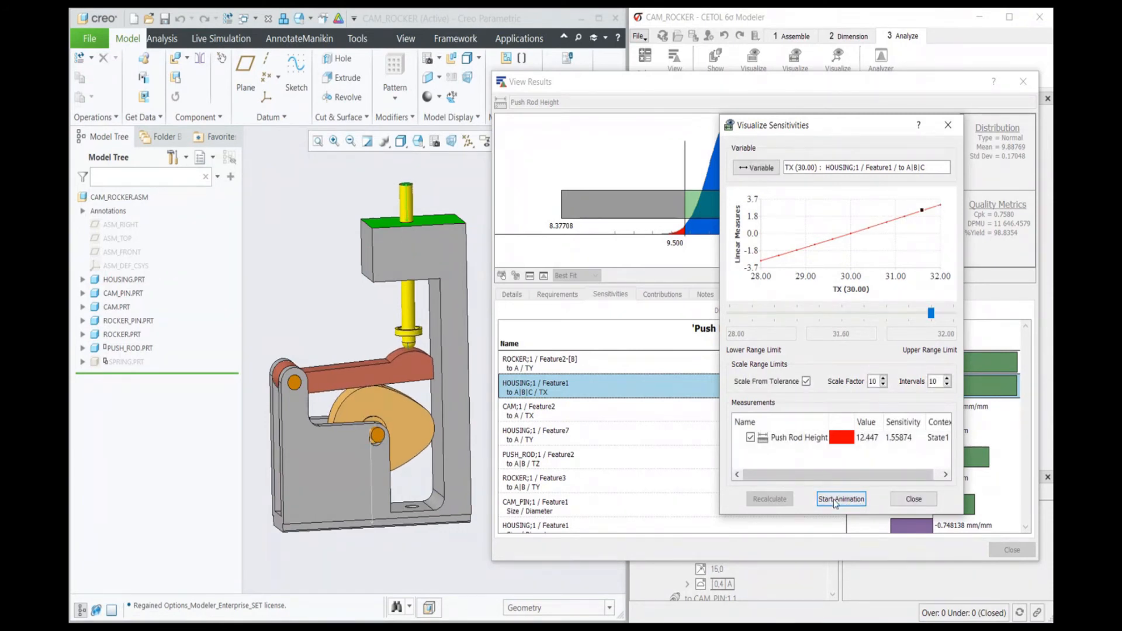
click(950, 131)
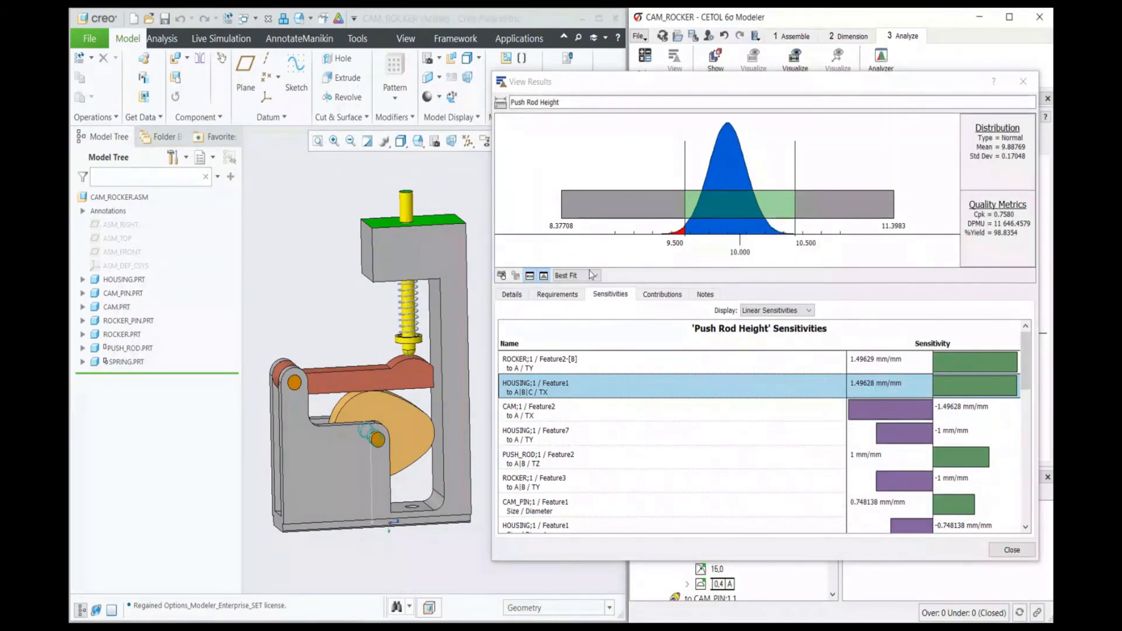
- Override the parent variation rule for the HOUSING;1 / Feature7 TY variable and set its distribution mean to 99.88
drag(655, 87, 578, 93)
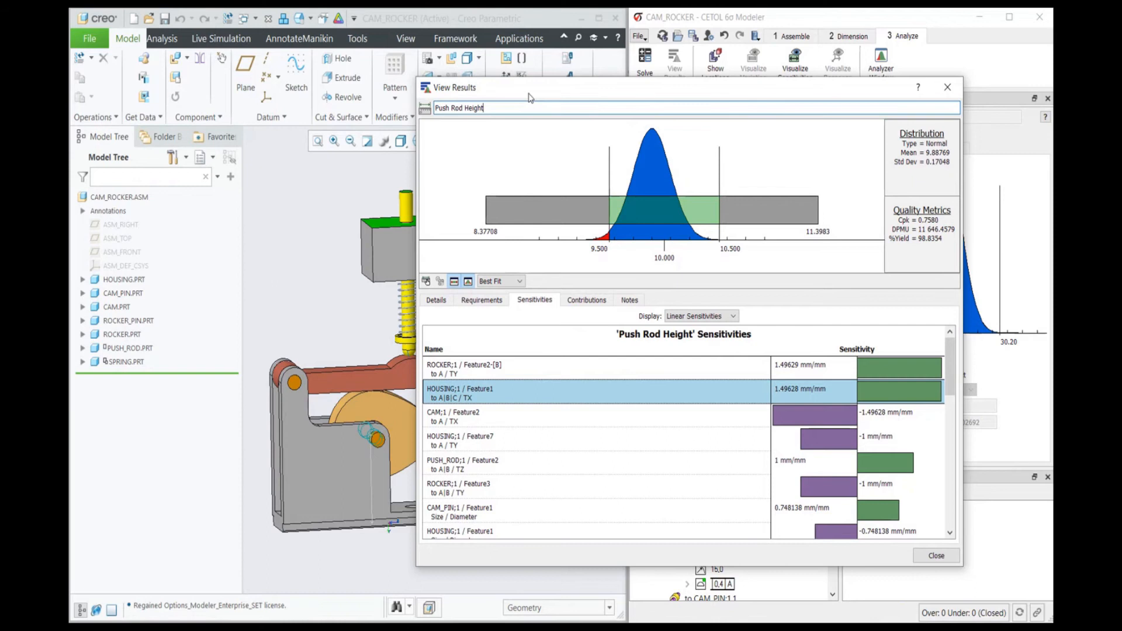
drag(531, 96, 595, 96)
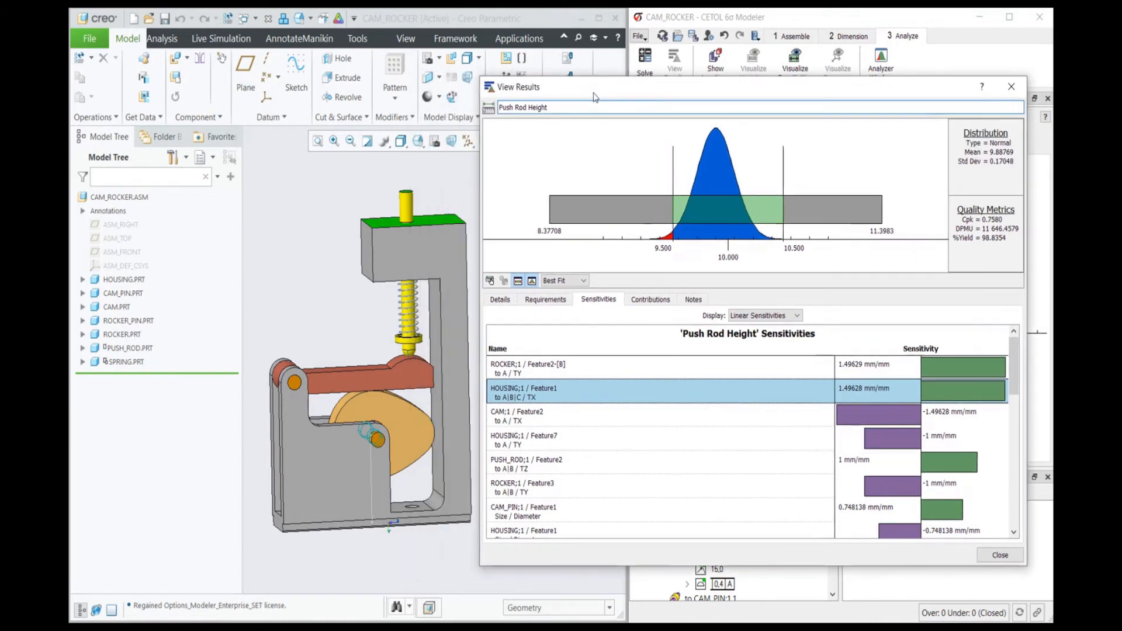
click(599, 444)
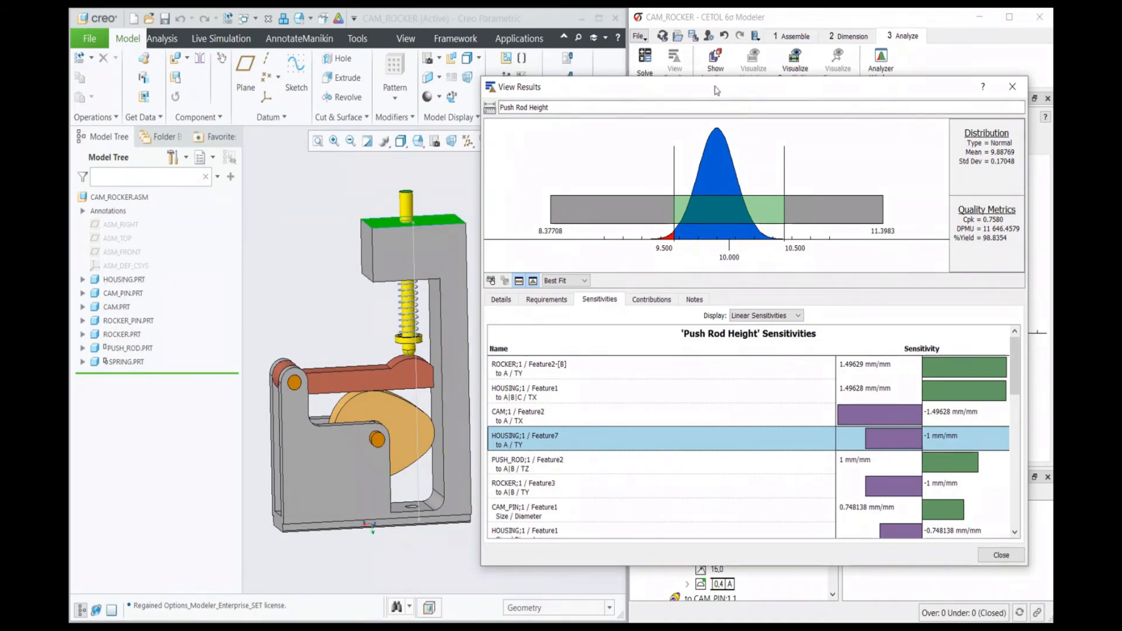
drag(722, 90, 348, 80)
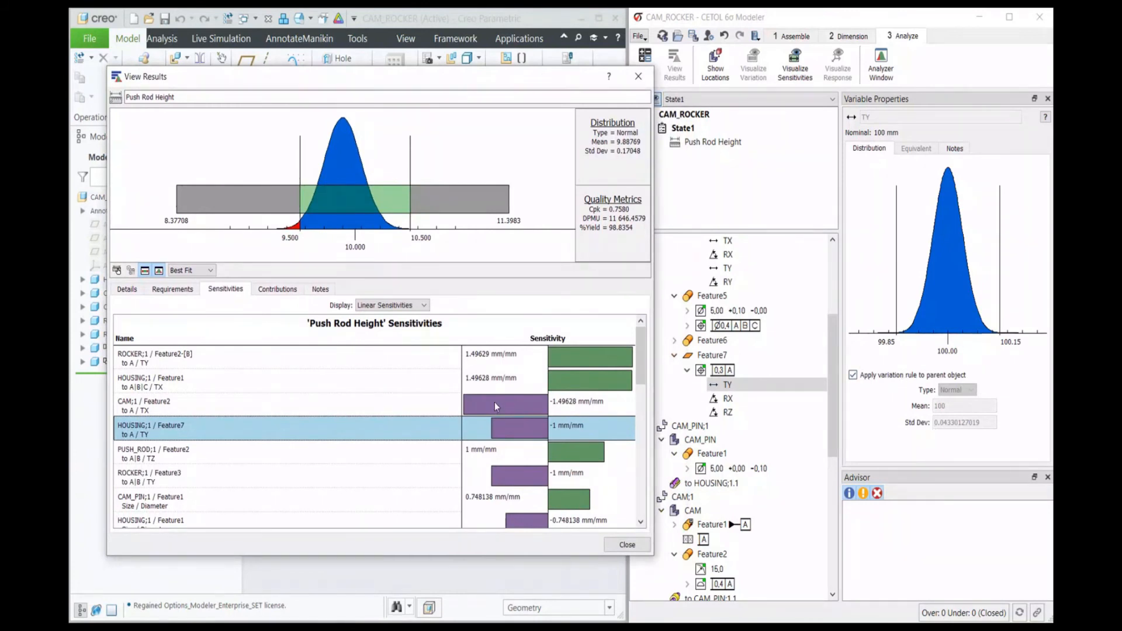
click(882, 379)
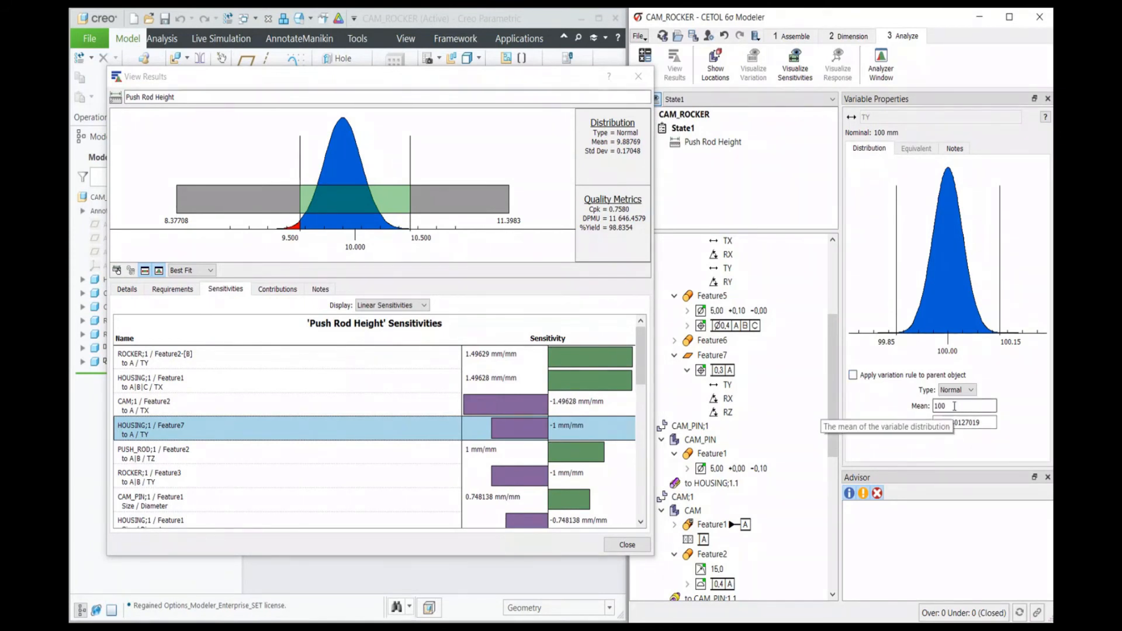
double_click(945, 406)
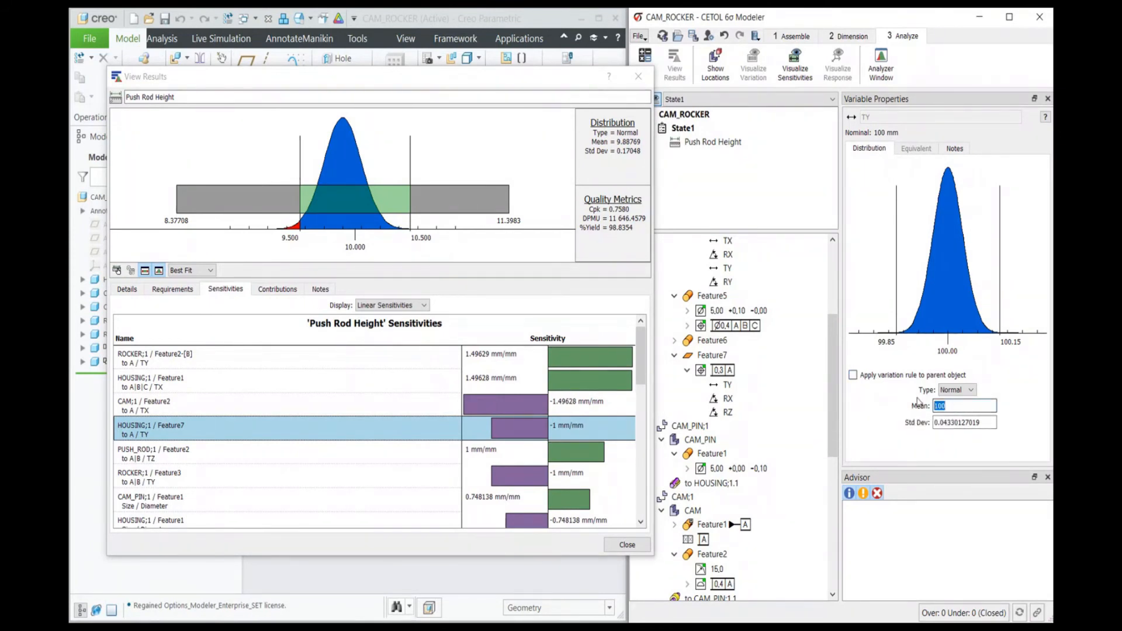
text(99.88)
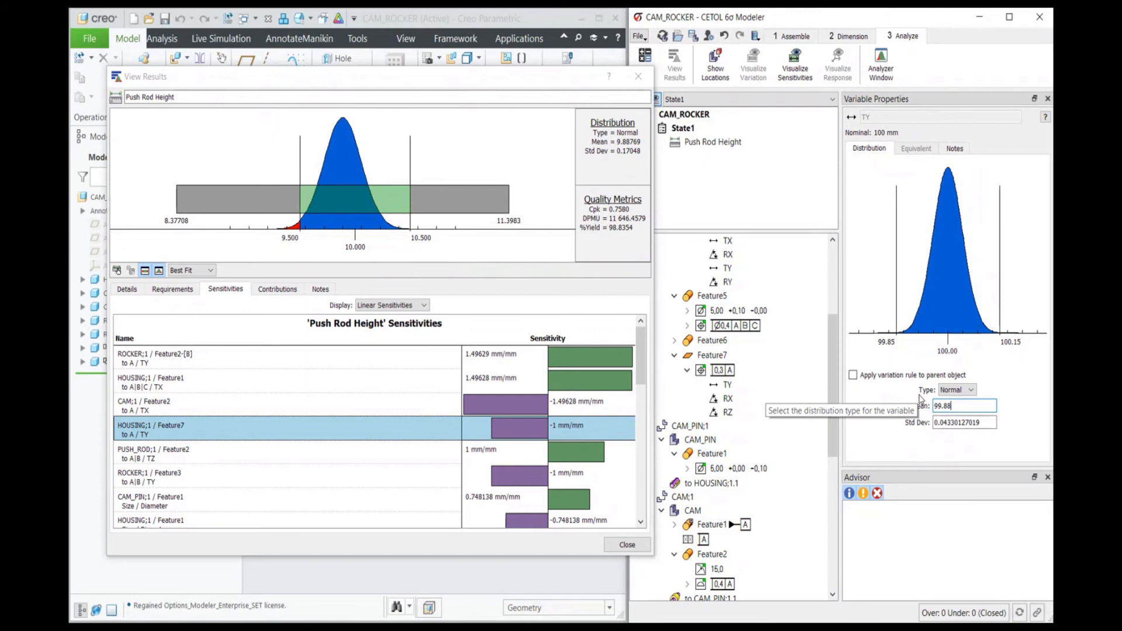
key(Return)
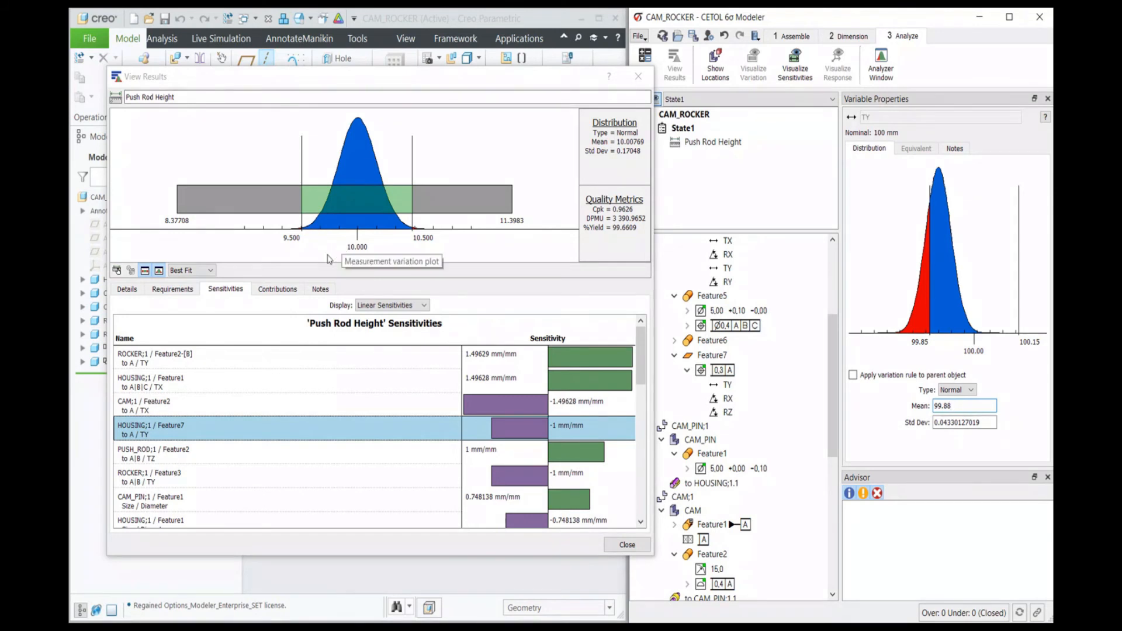
- Return to the statistical contributions and inspect the CAM;1 / Feature2 to A profile tolerance in its properties and in the Creo model
click(280, 289)
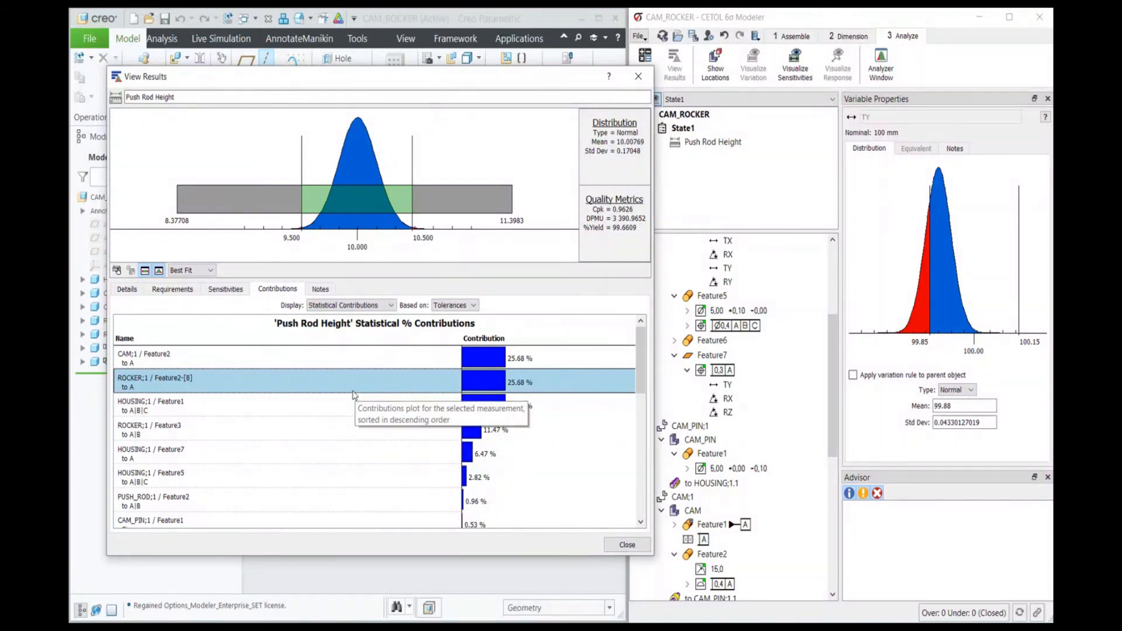
click(388, 362)
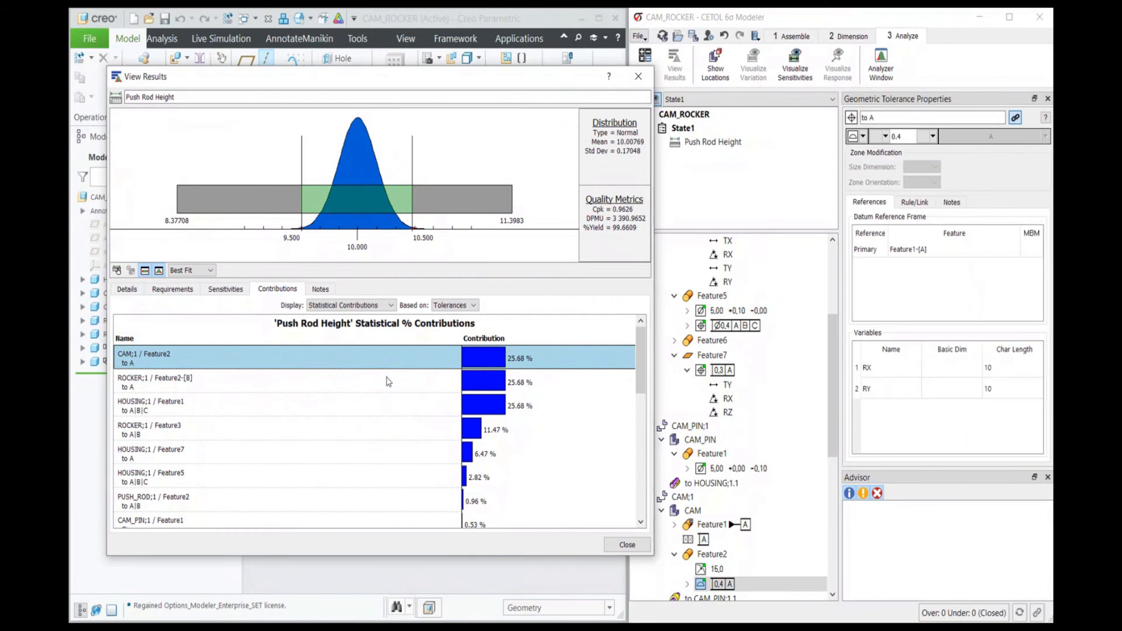
click(898, 136)
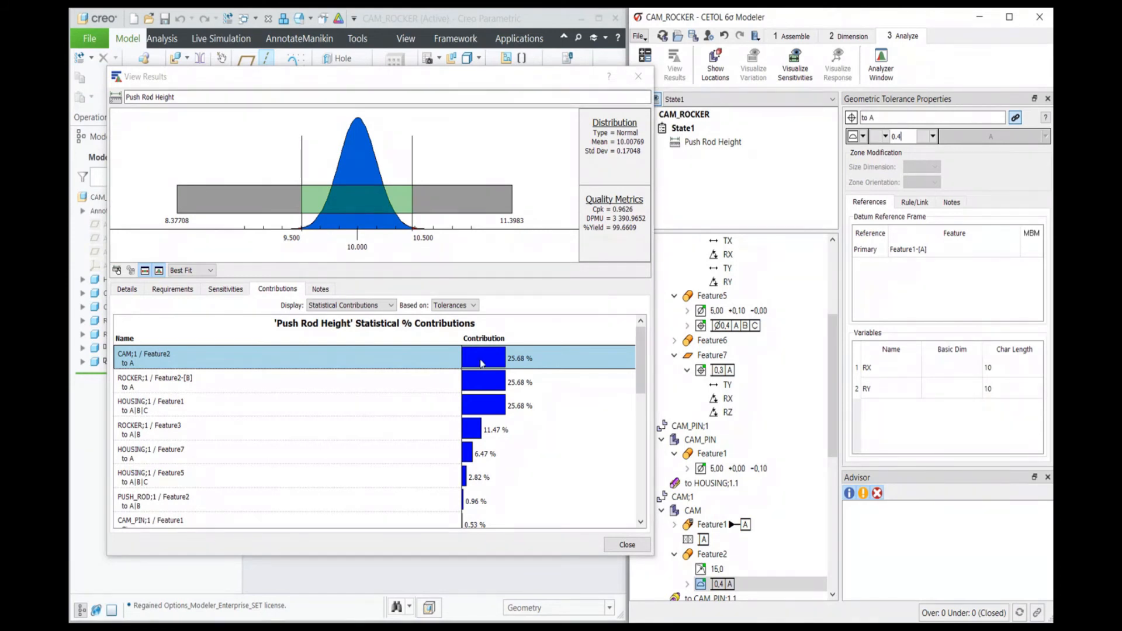
drag(489, 84, 793, 140)
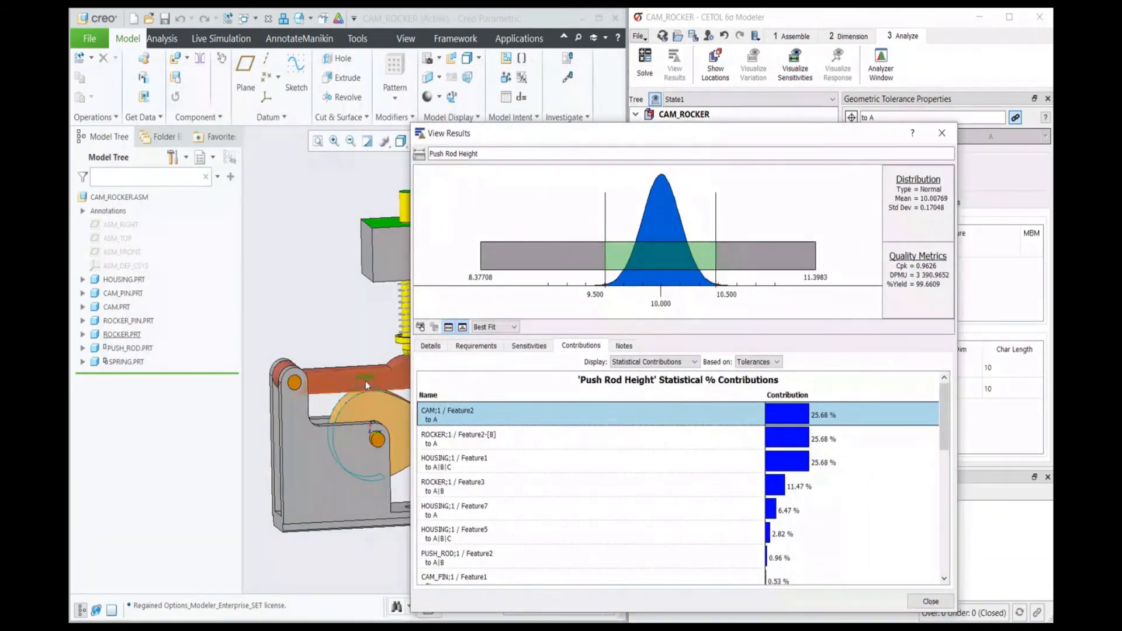
scroll(381, 402, up, 4)
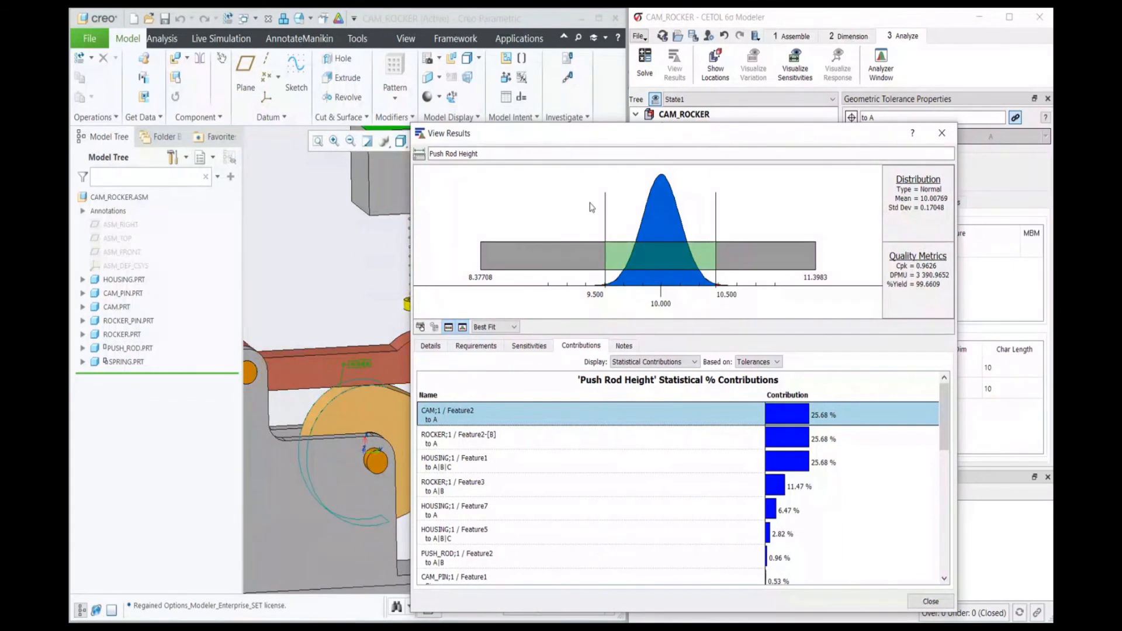
- Set the CAM;1 / Feature2 to A profile tolerance to 0.2 while keeping the results in view
drag(683, 142, 477, 90)
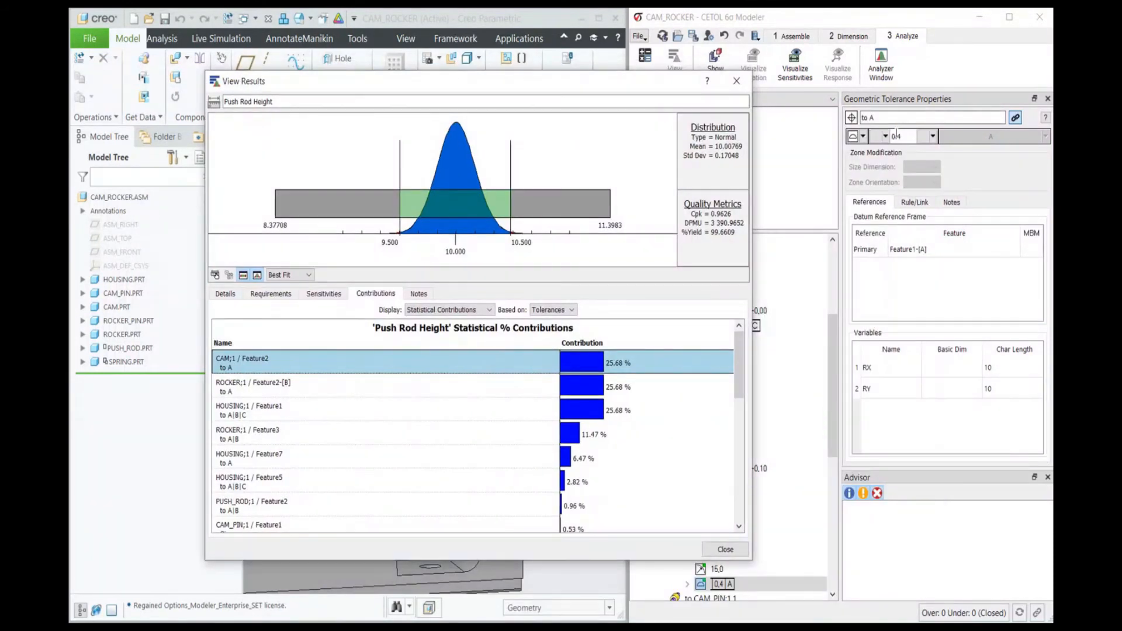
click(898, 136)
drag(898, 136, 909, 132)
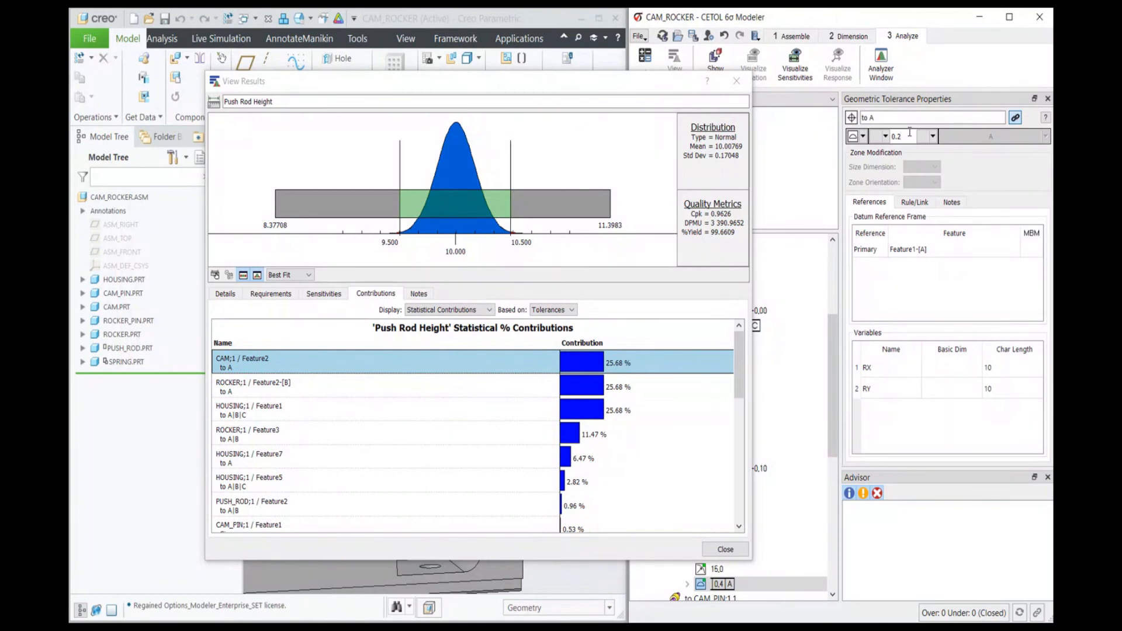
key(Return)
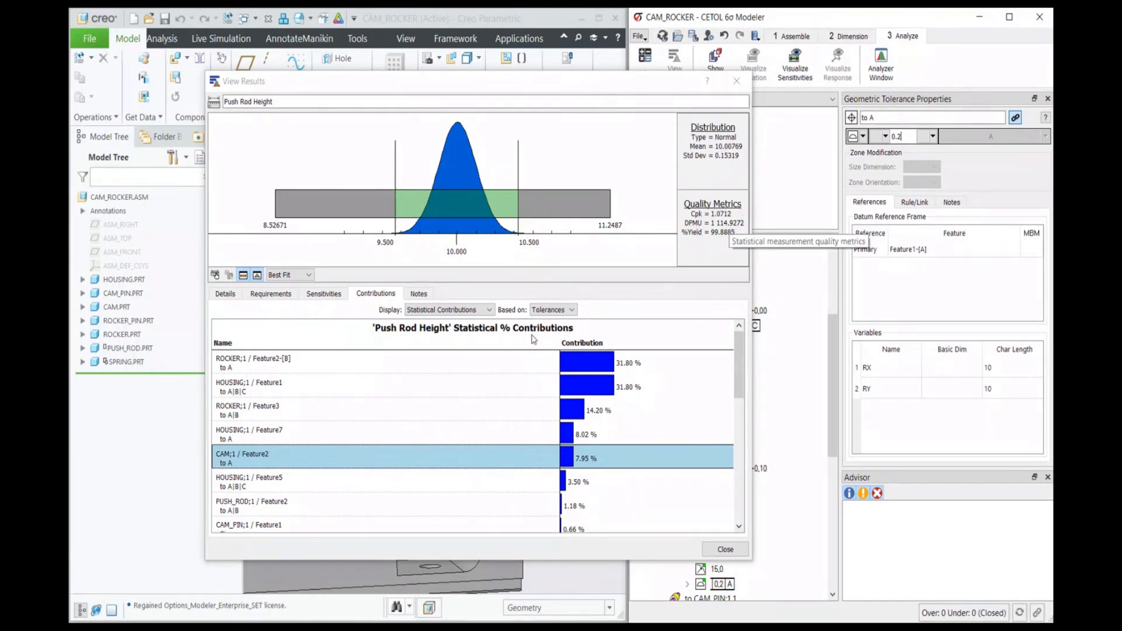
- Set the position tolerance of the ROCKER;1 / Feature2-[B] to A contributor to 0.2
click(511, 365)
click(511, 368)
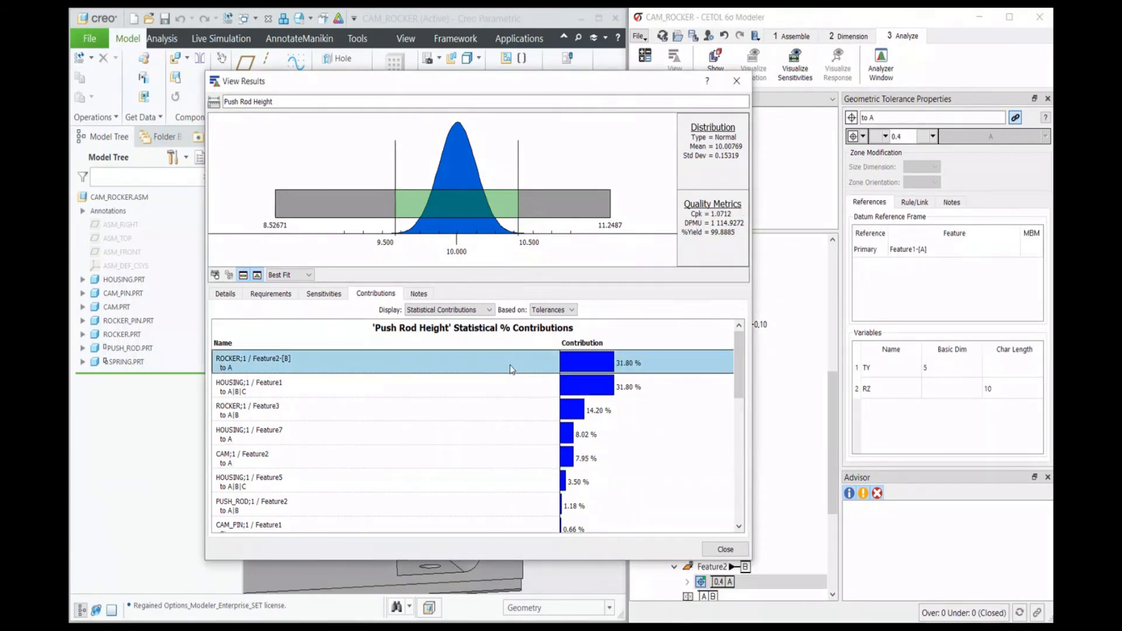
click(899, 136)
double_click(900, 136)
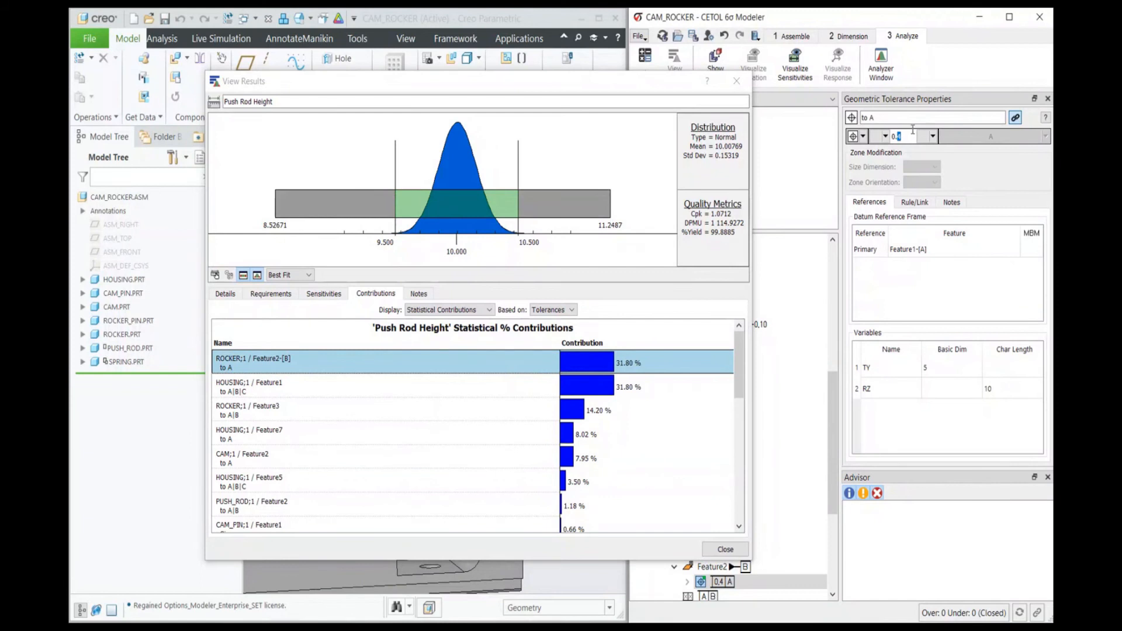
text(2)
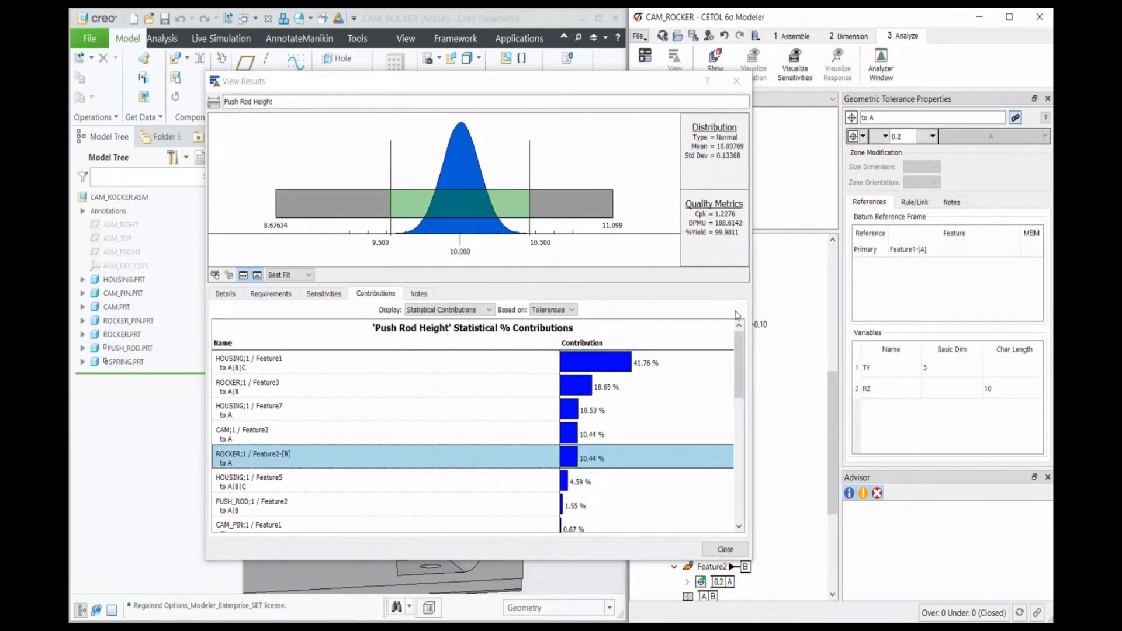
- Set the position tolerance of the HOUSING;1 / Feature1 to A|B|C contributor to 0.2
click(685, 370)
double_click(899, 136)
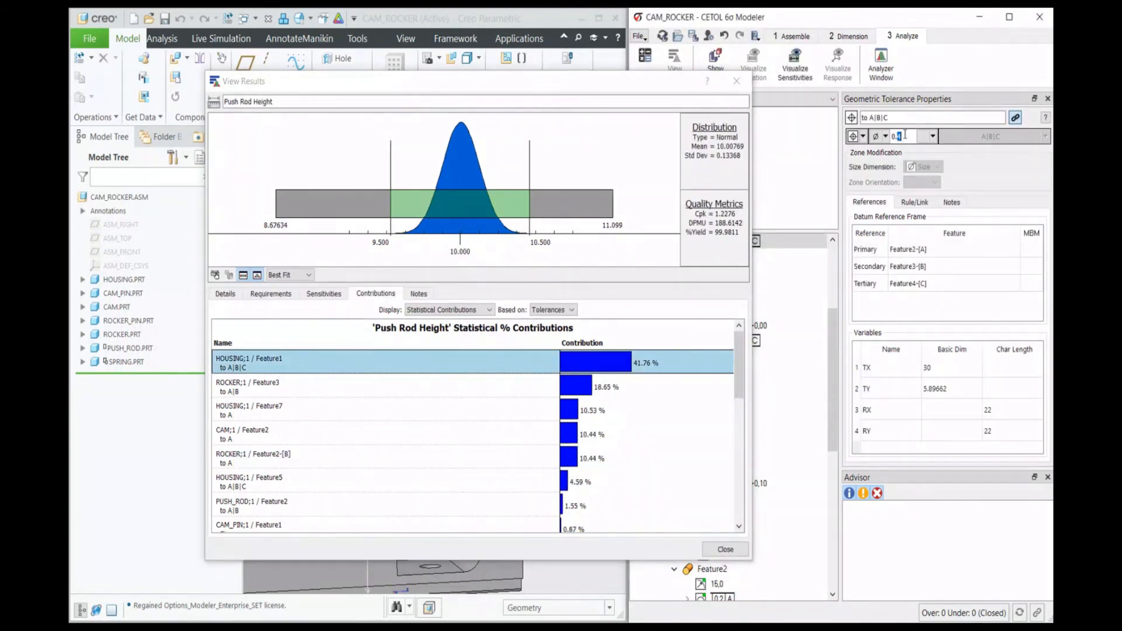
text(2)
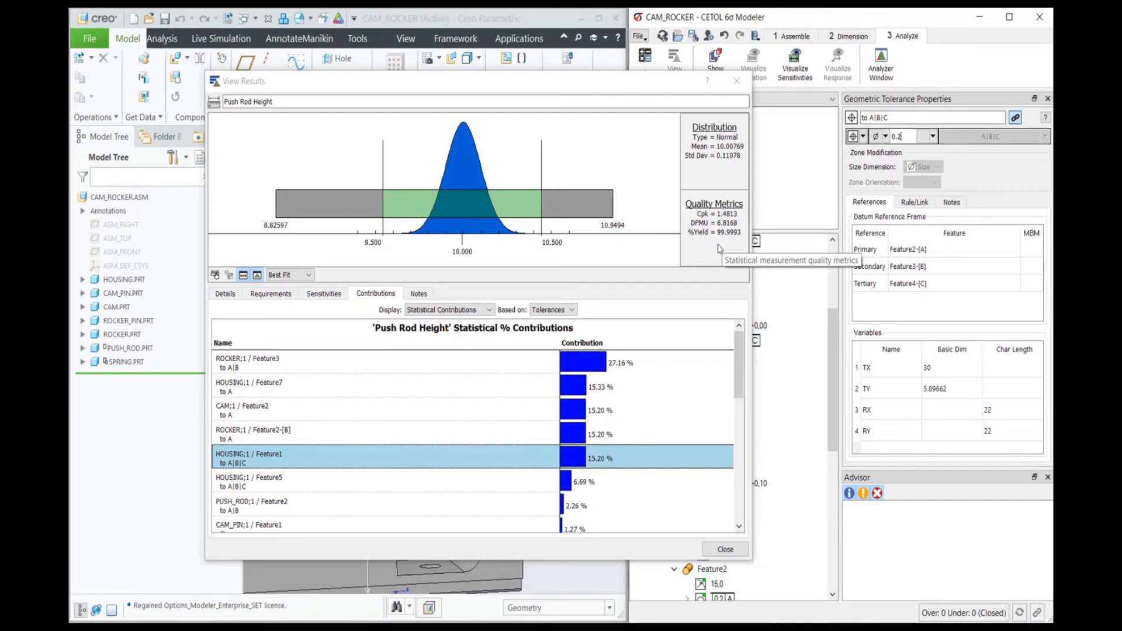
- Locate the PUSH_ROD;1 / Feature2 to A|B contributor on the push rod tip and loosen its profile tolerance to 0.2
scroll(590, 418, down, 1)
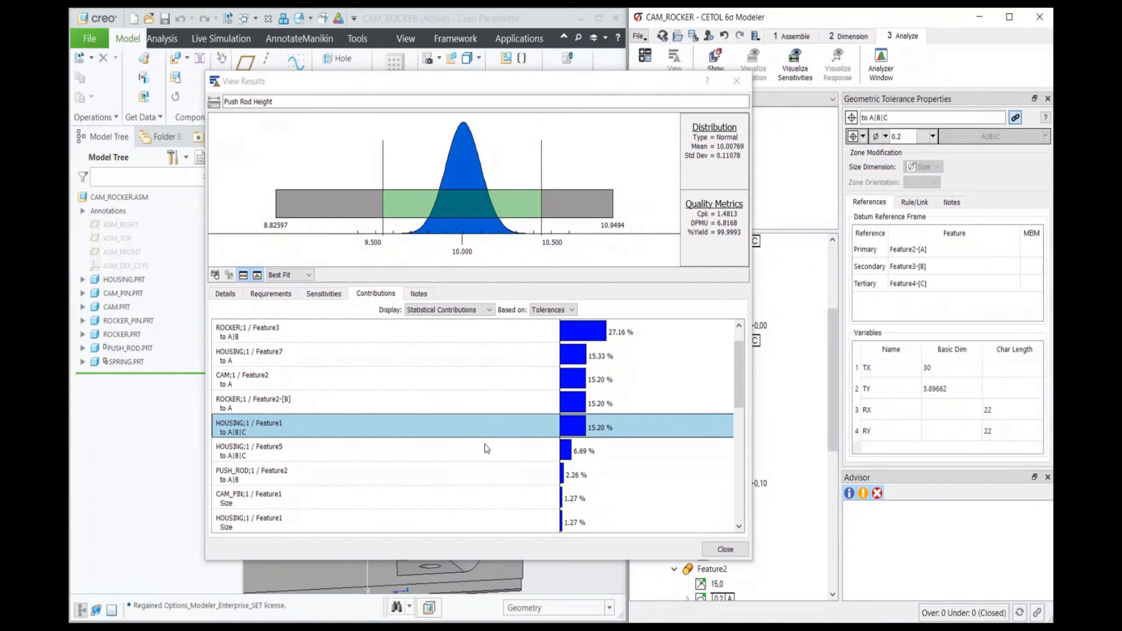
click(492, 472)
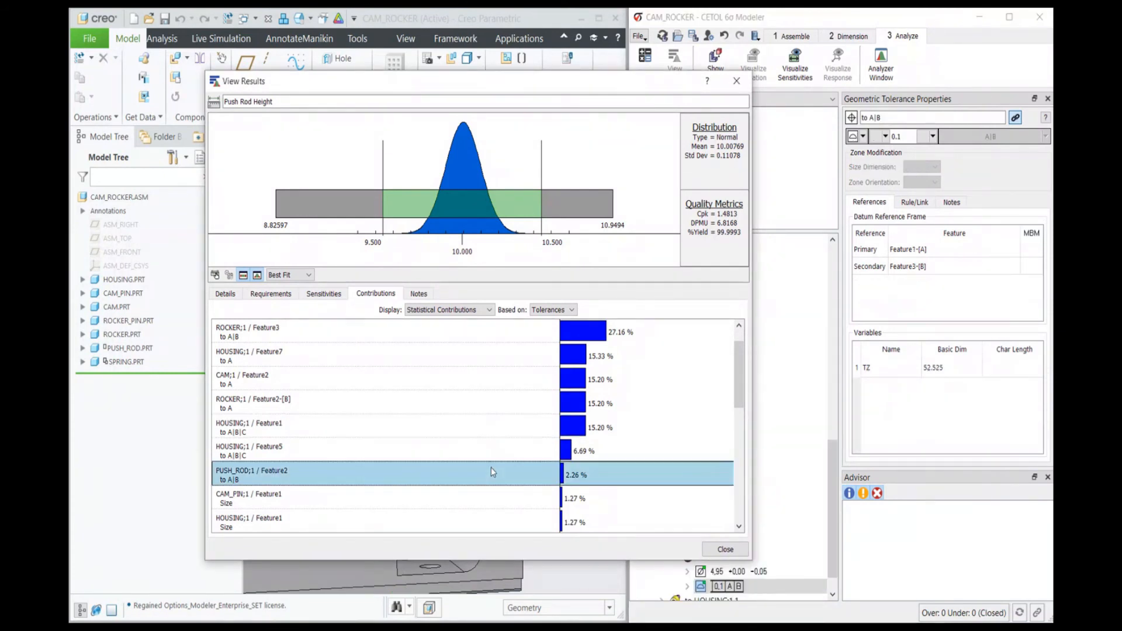
drag(533, 87, 568, 410)
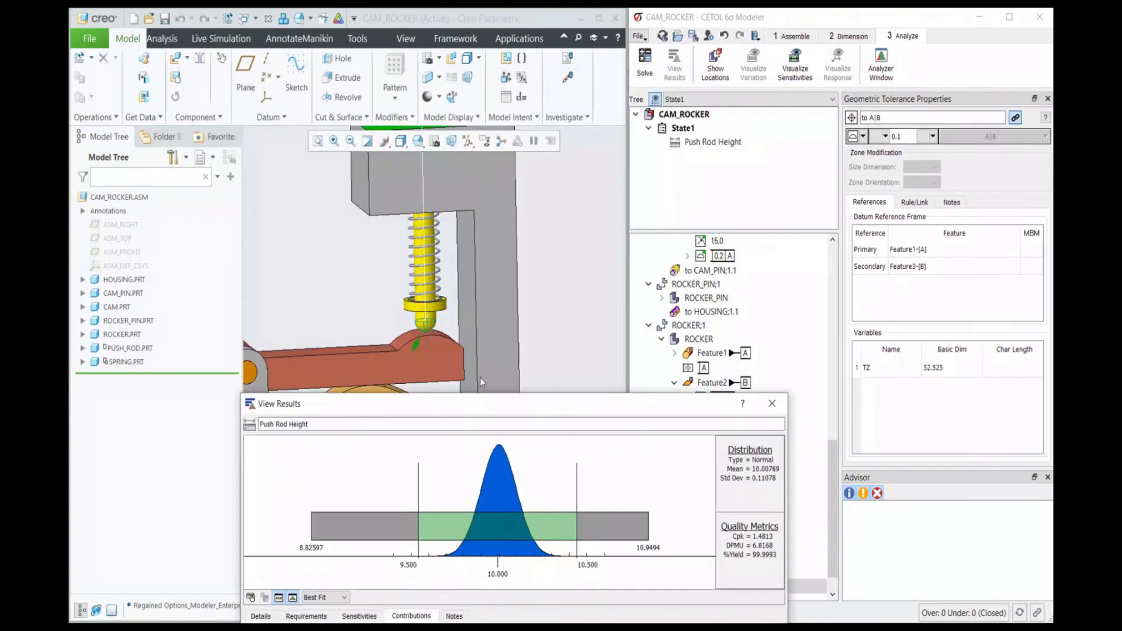
scroll(442, 313, up, 5)
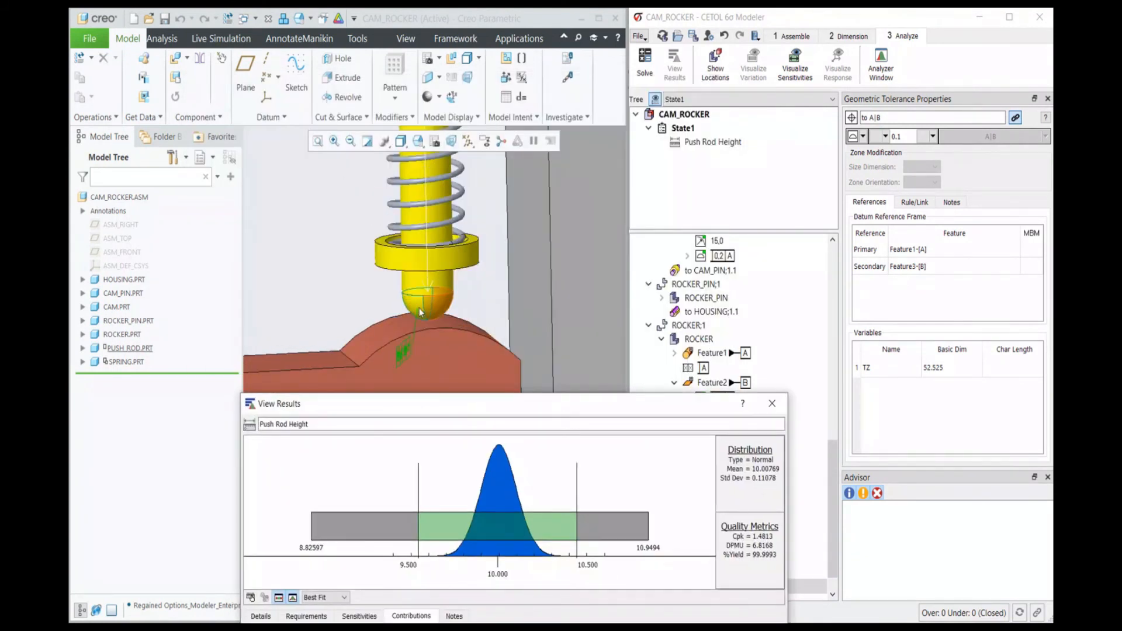
drag(514, 403, 514, 127)
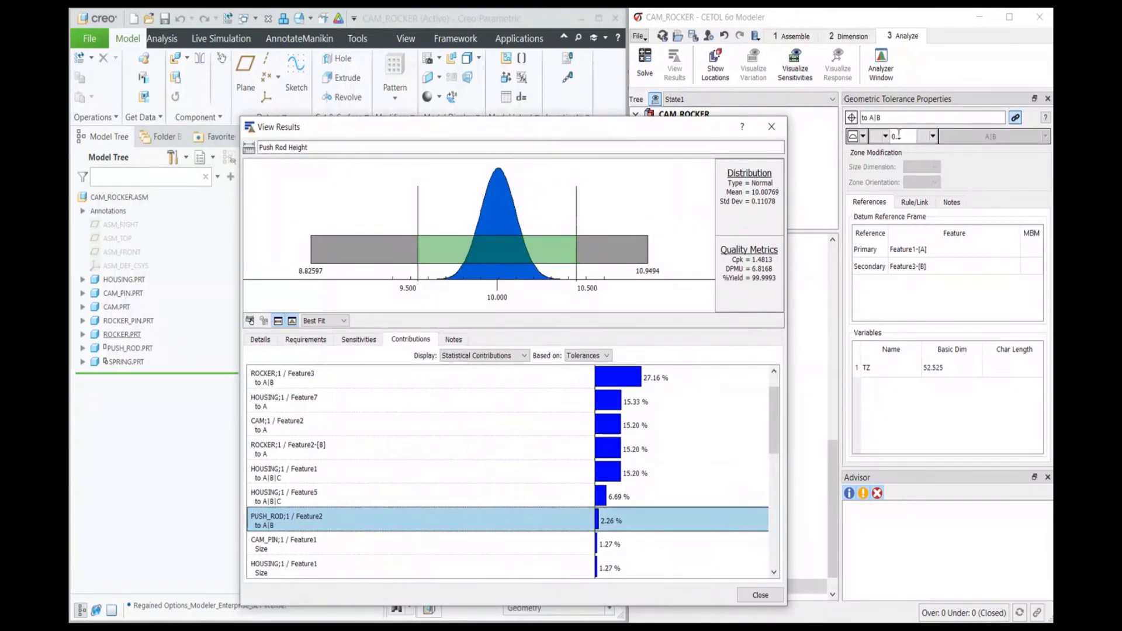
click(900, 134)
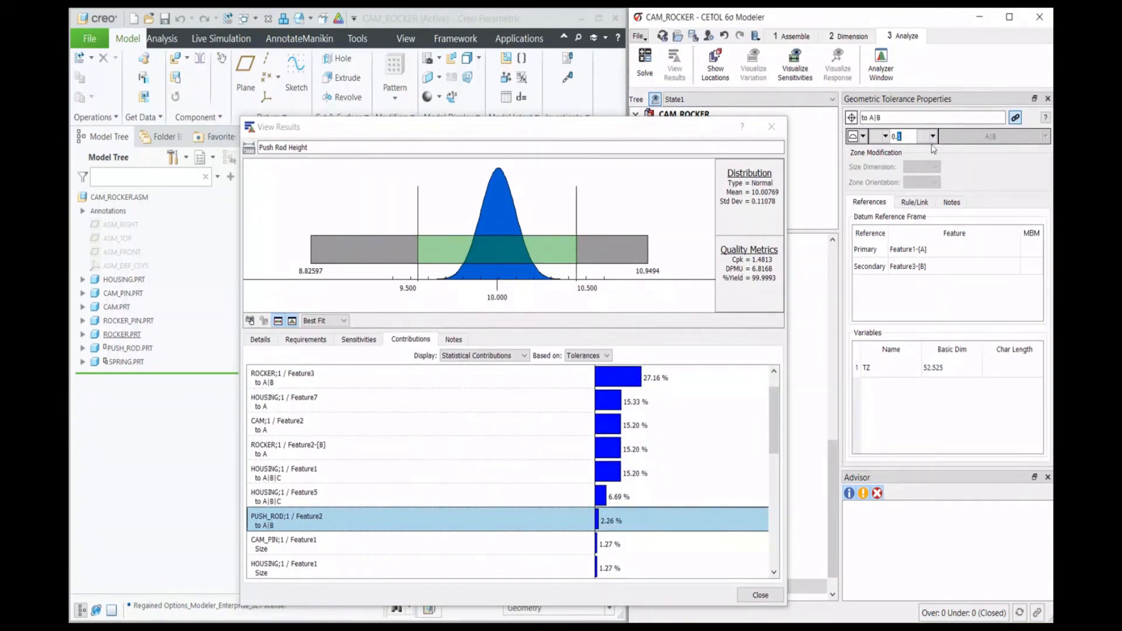
text(2)
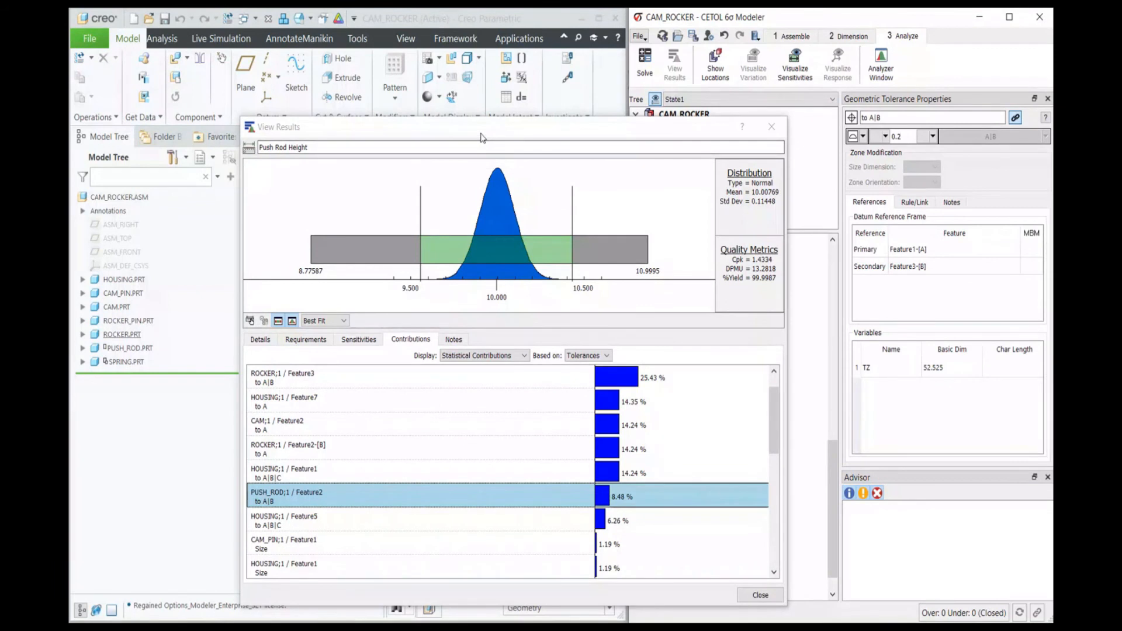
- Close the Push Rod Height results and view the whole cam rocker assembly in the Creo model
drag(483, 138, 363, 71)
drag(521, 65, 539, 62)
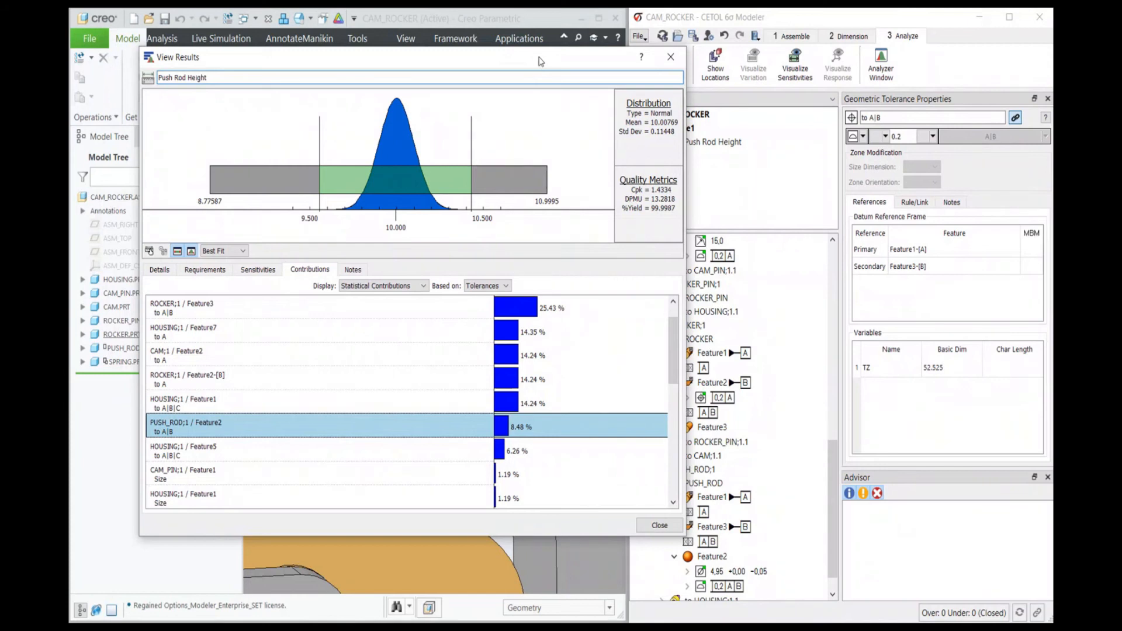
click(670, 57)
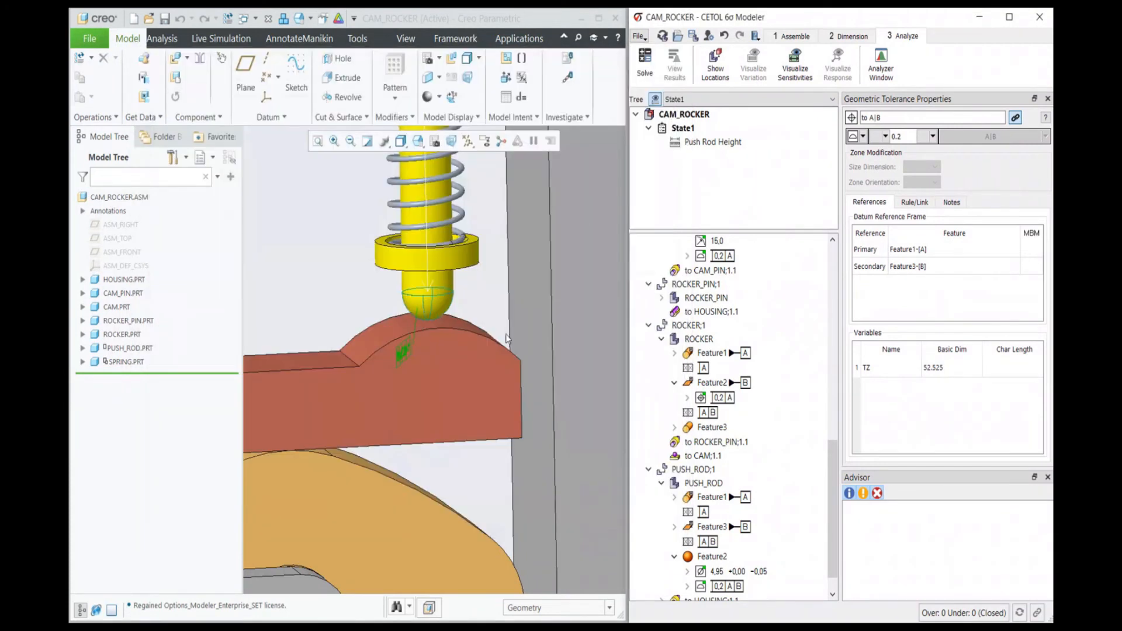
scroll(506, 335, up, 10)
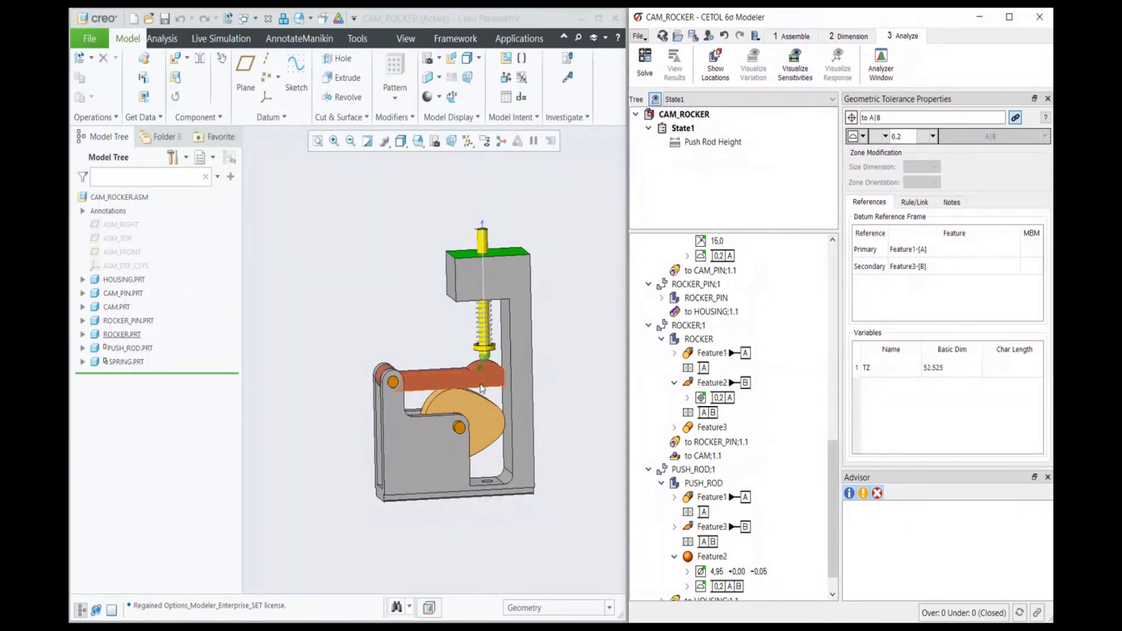
scroll(471, 428, up, 2)
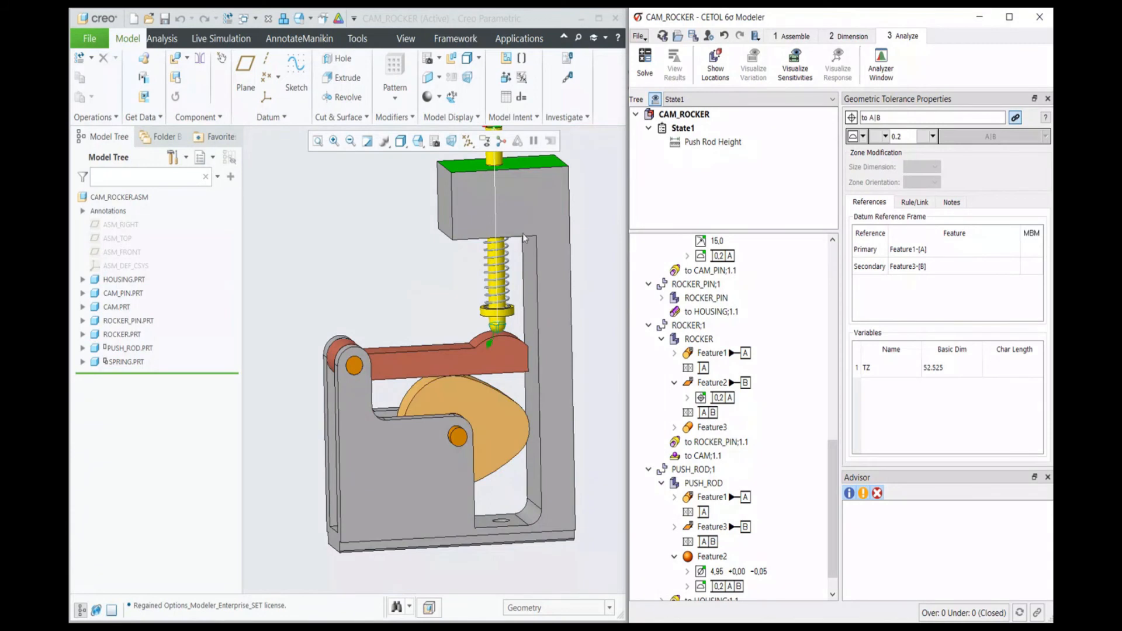
- Import CAM-ROCKER Completed.cxm from the Demo - Cam Rocker CREO 7 folder and accept its mapping to the CAD parts
click(638, 36)
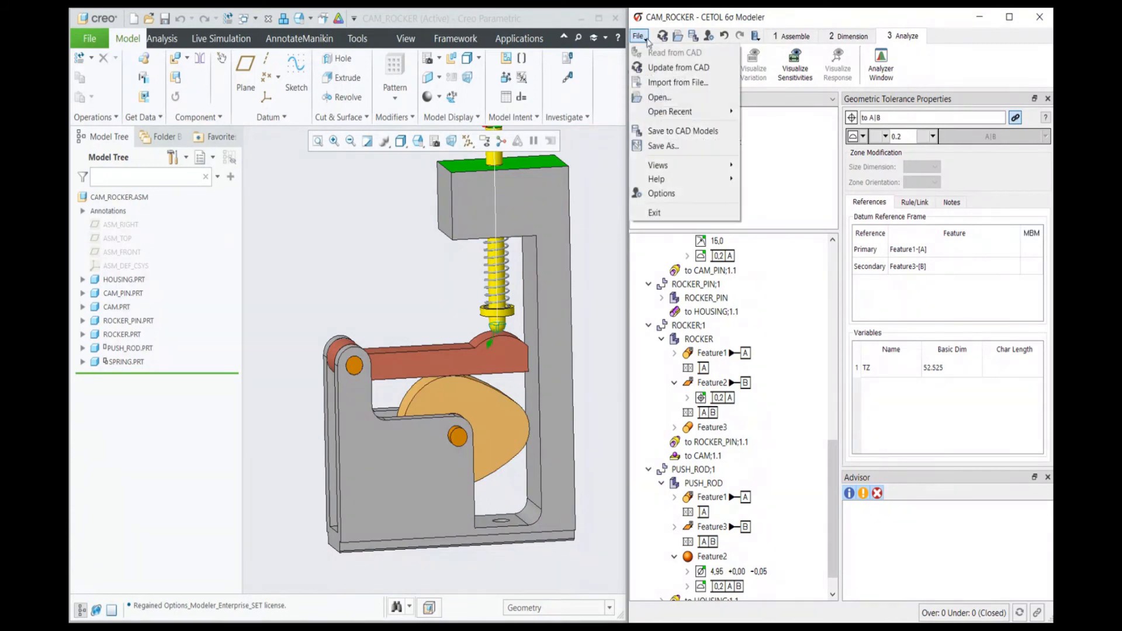
click(681, 83)
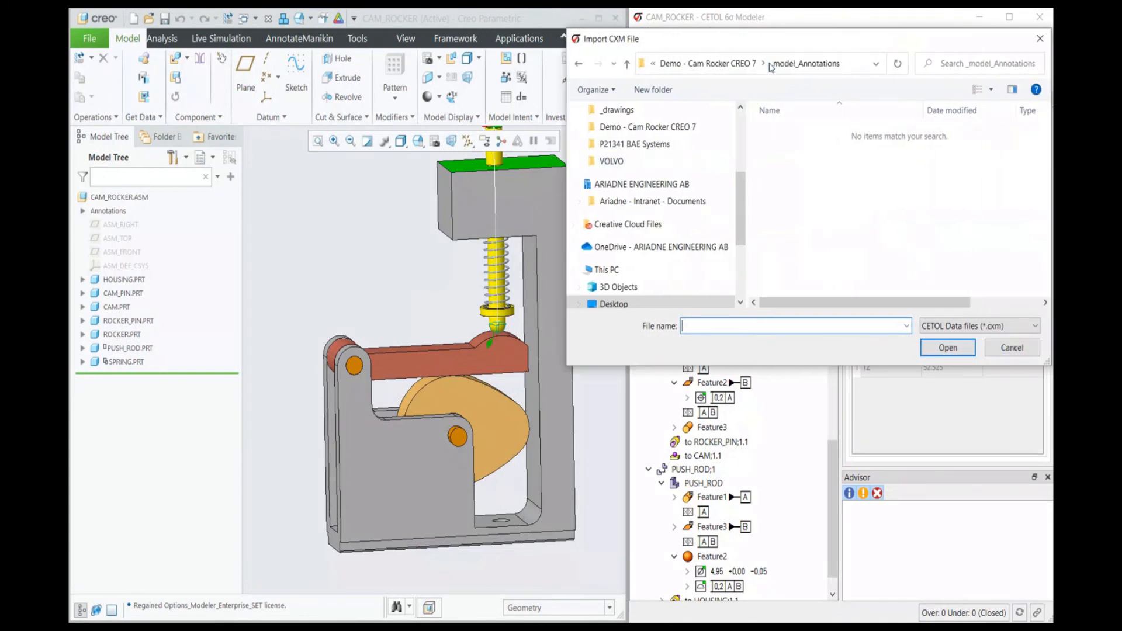
scroll(828, 259, down, 2)
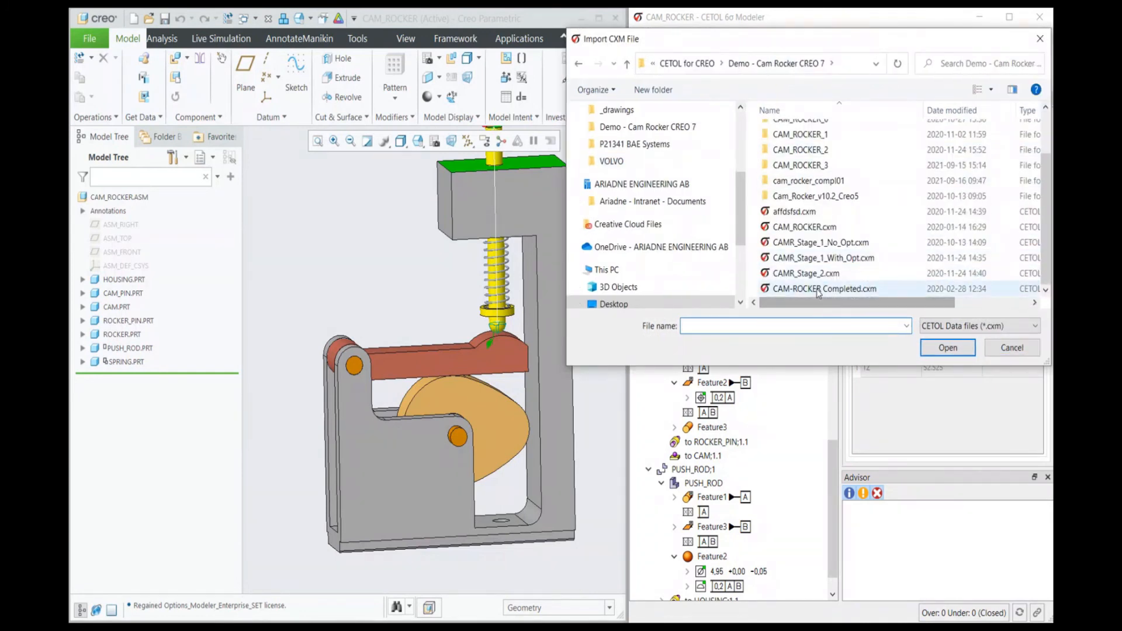
double_click(813, 289)
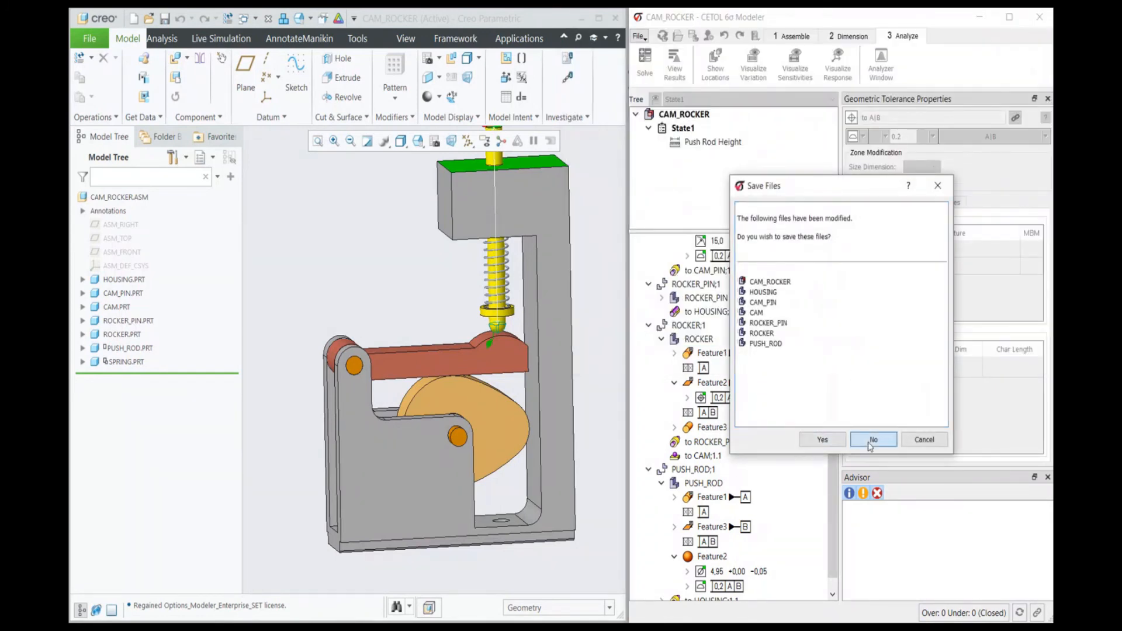
click(819, 441)
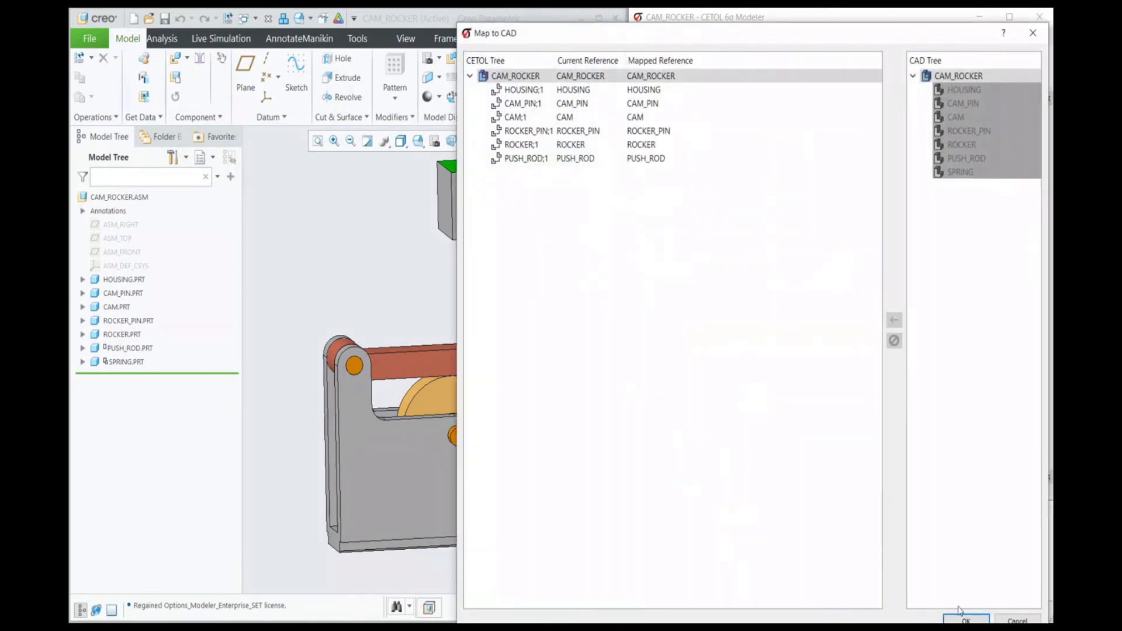
click(962, 613)
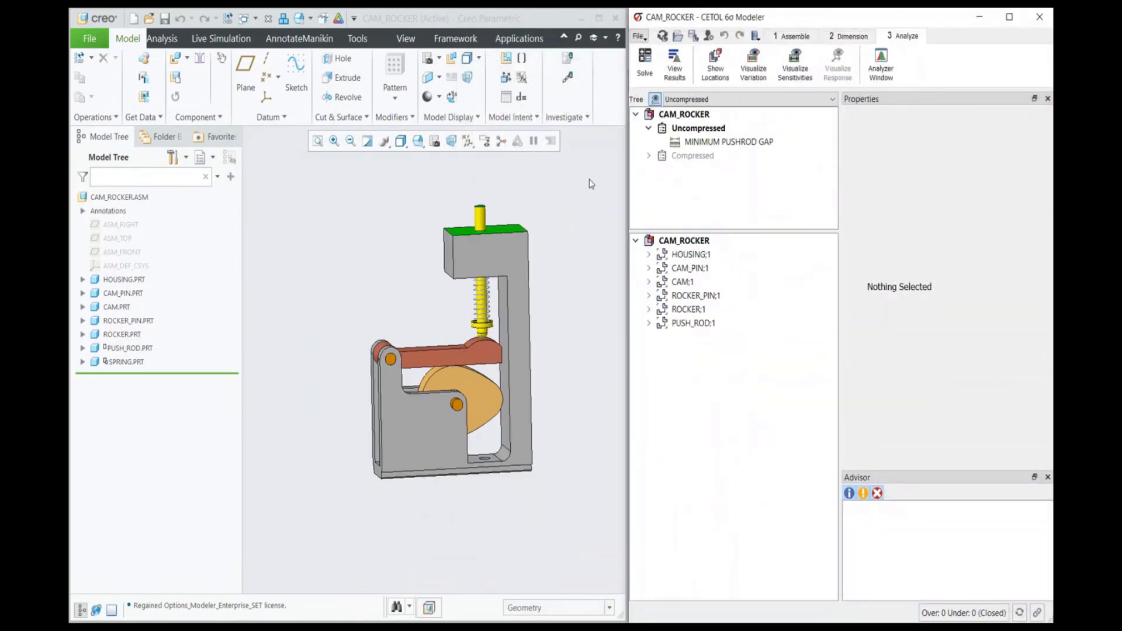
- Activate the Compressed assembly state, show its solved part locations in the model, and return the parts to their original positions
click(703, 133)
double_click(685, 158)
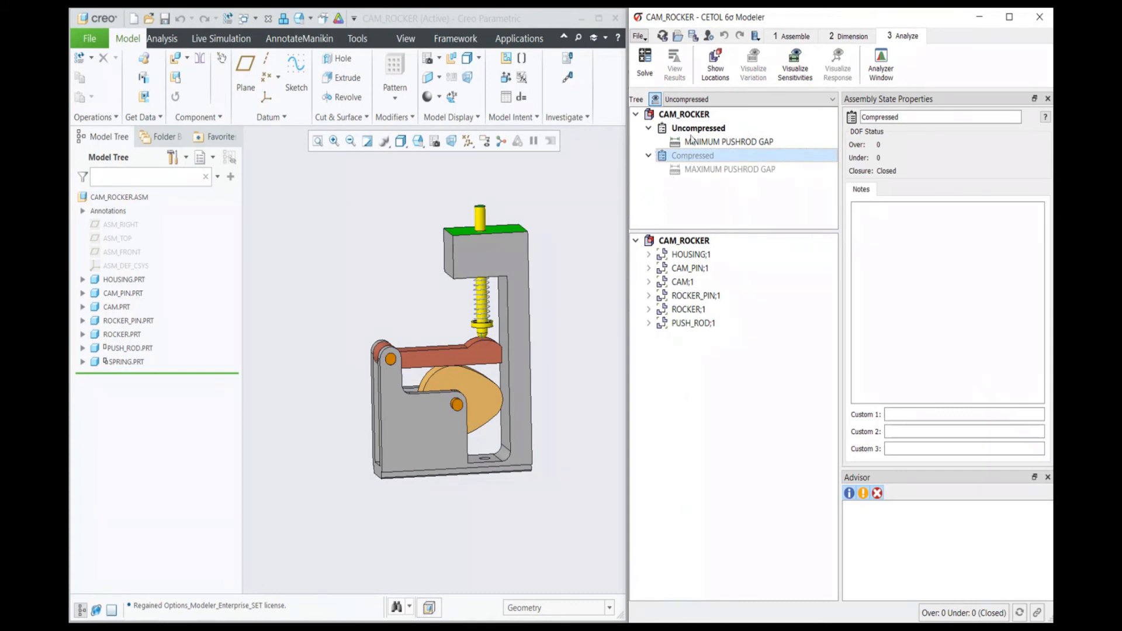
double_click(690, 156)
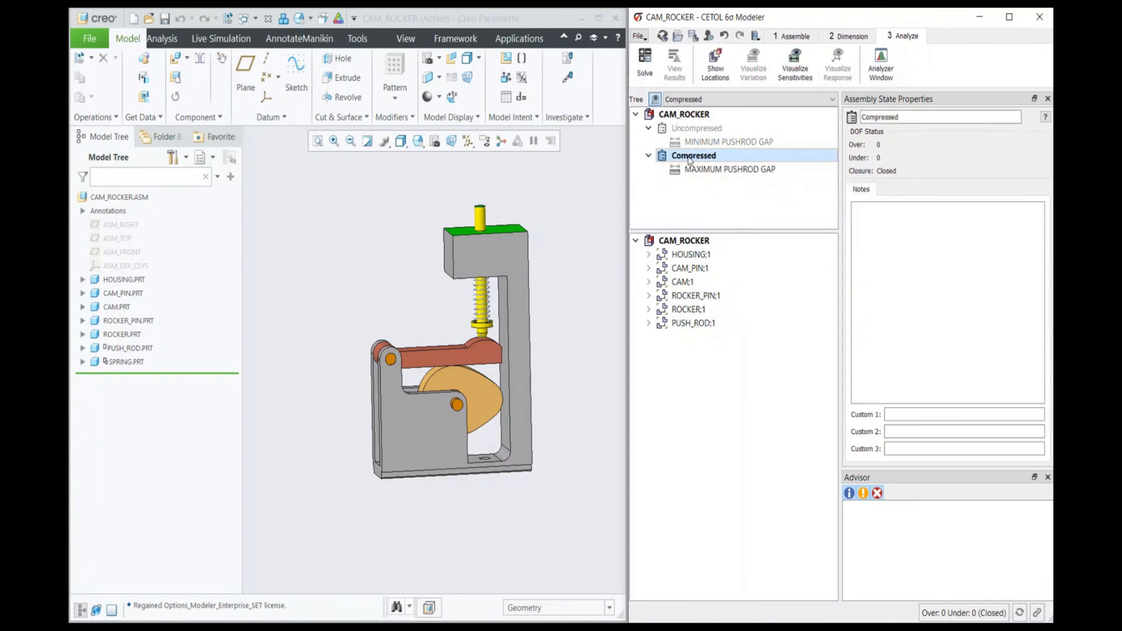
click(716, 66)
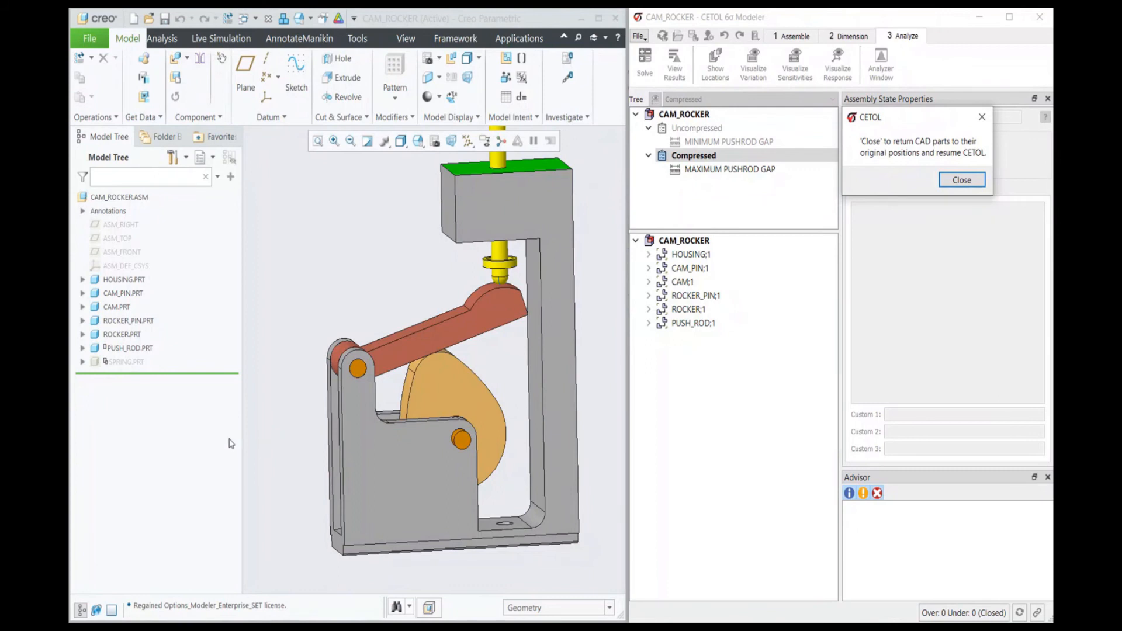
scroll(406, 431, down, 3)
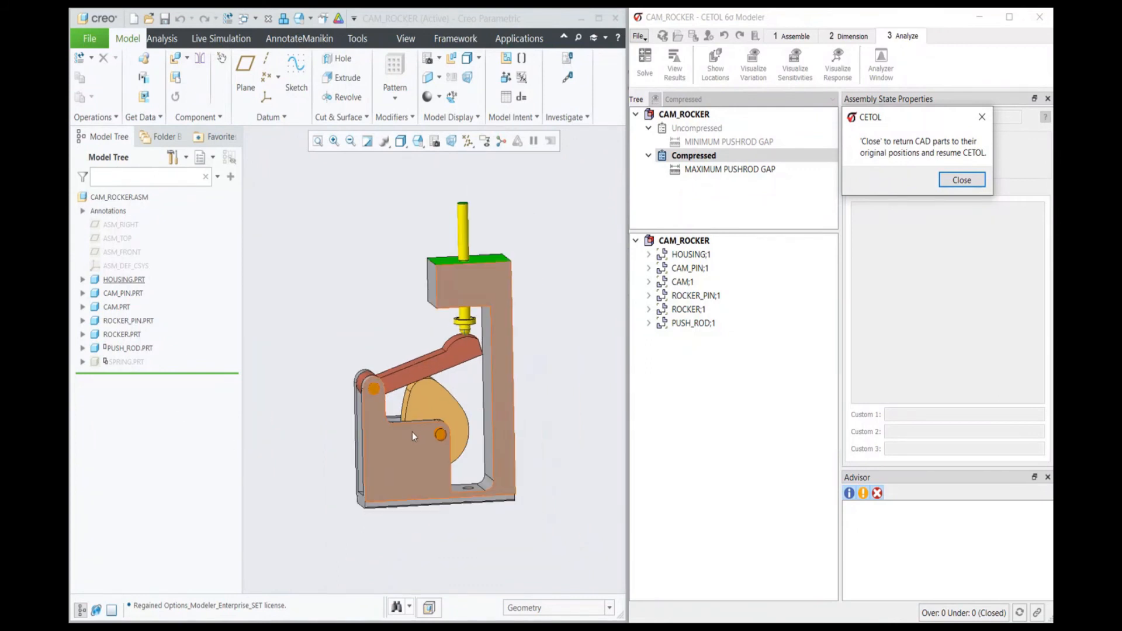
click(961, 181)
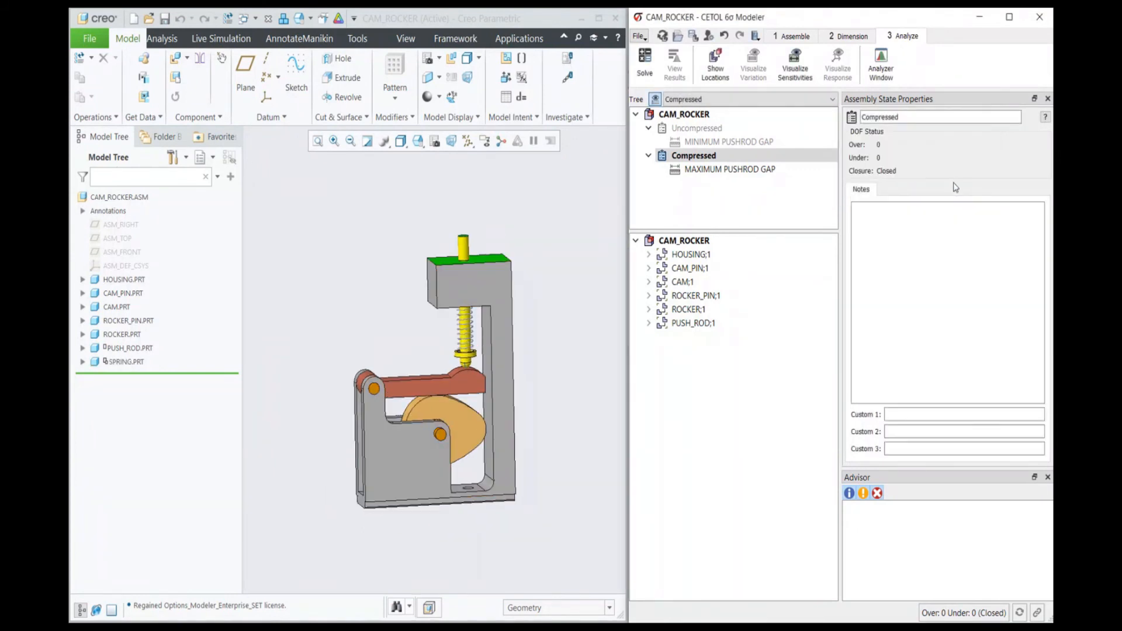
- Review the statistical contributions to the MAXIMUM PUSHROD GAP measurement and close its results
click(771, 170)
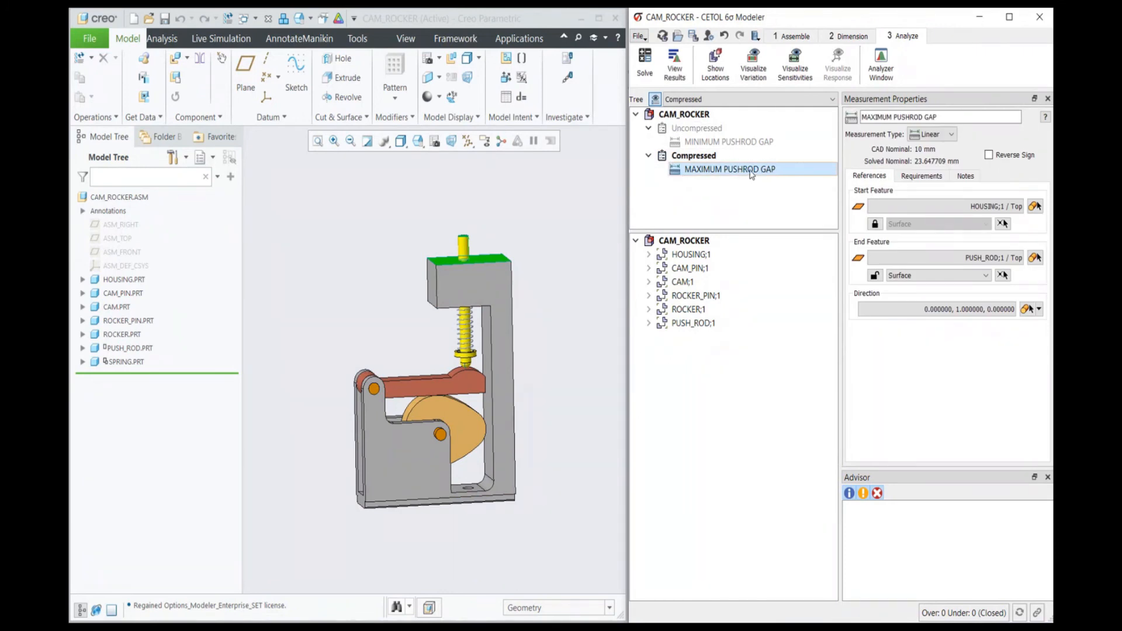
click(675, 65)
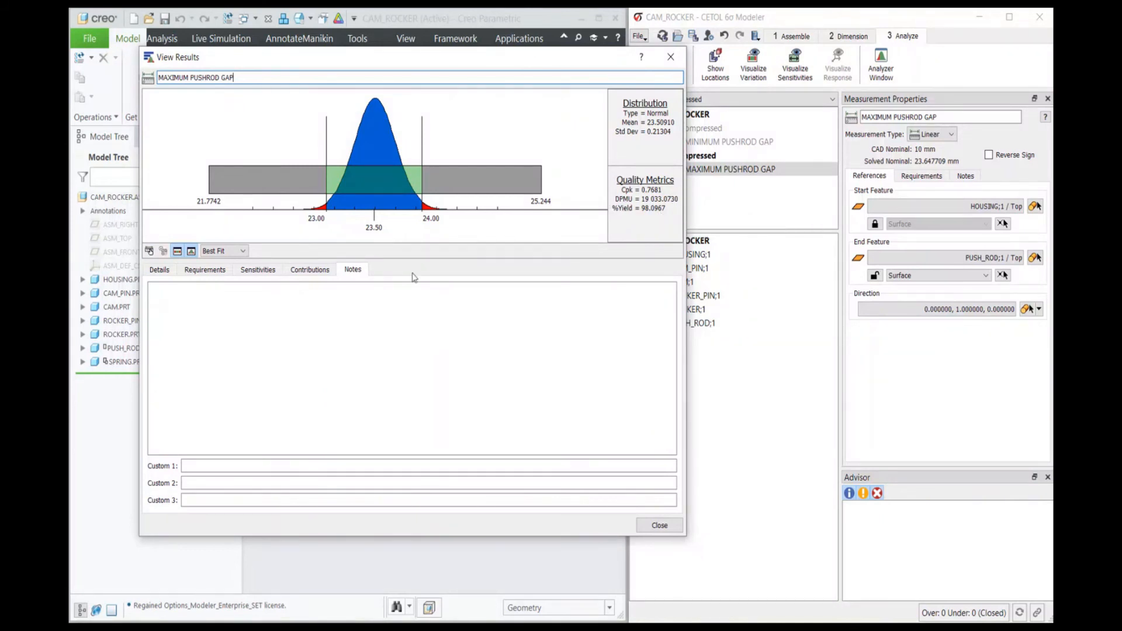
click(313, 270)
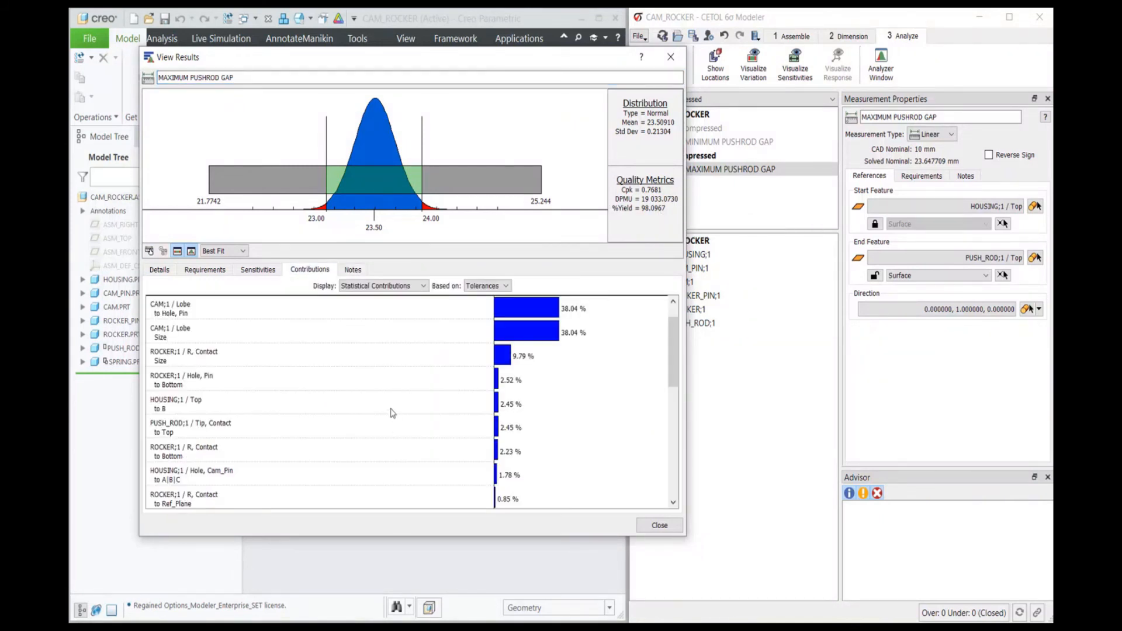
click(672, 69)
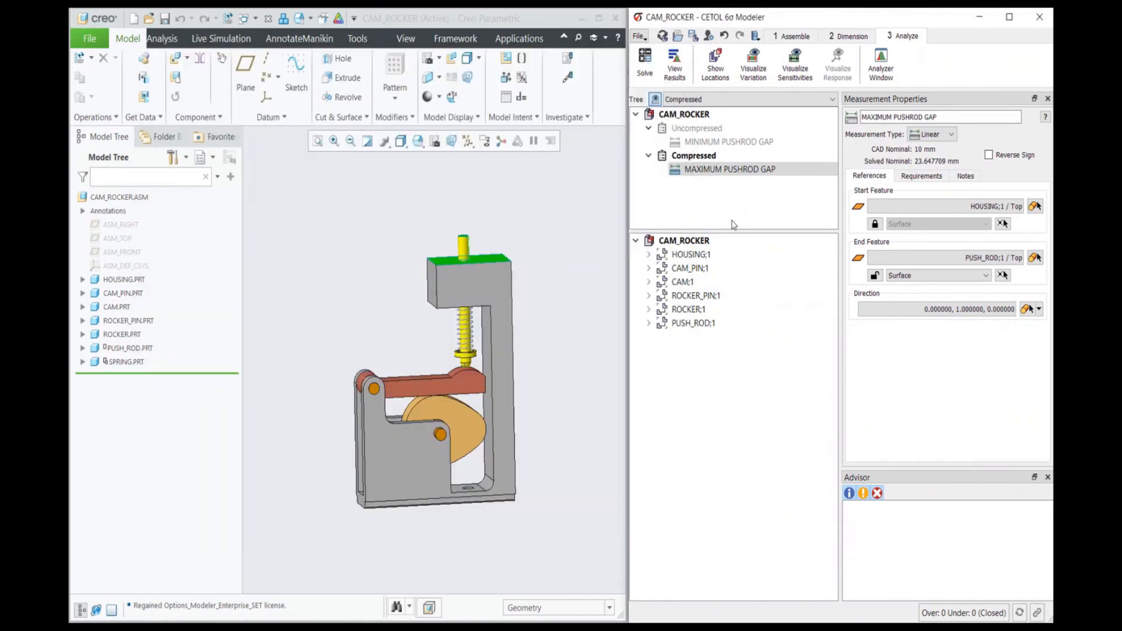